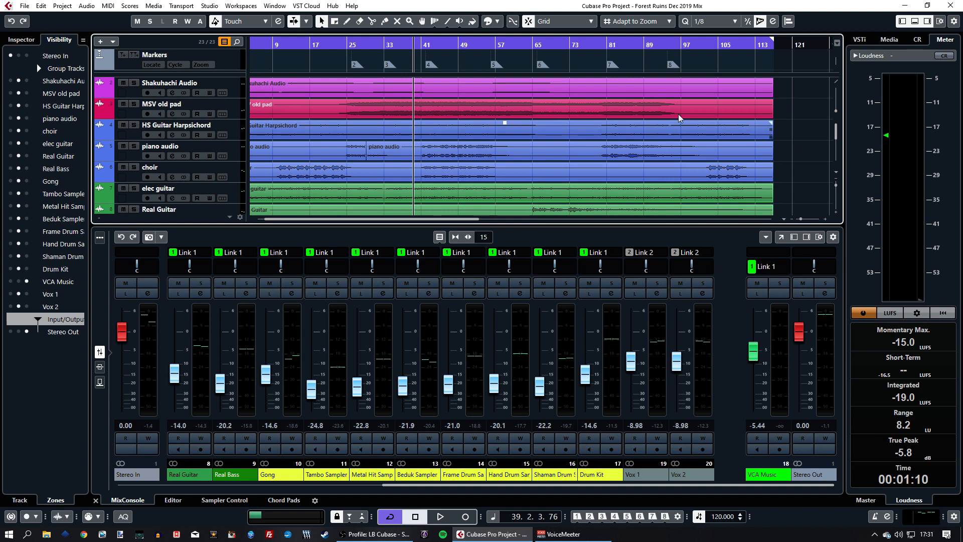
# Look over the project's audio tracks and their mixer channels, including the VCA Music fader.
pyautogui.scroll(-5, 521, 107)
pyautogui.scroll(-9, 521, 125)
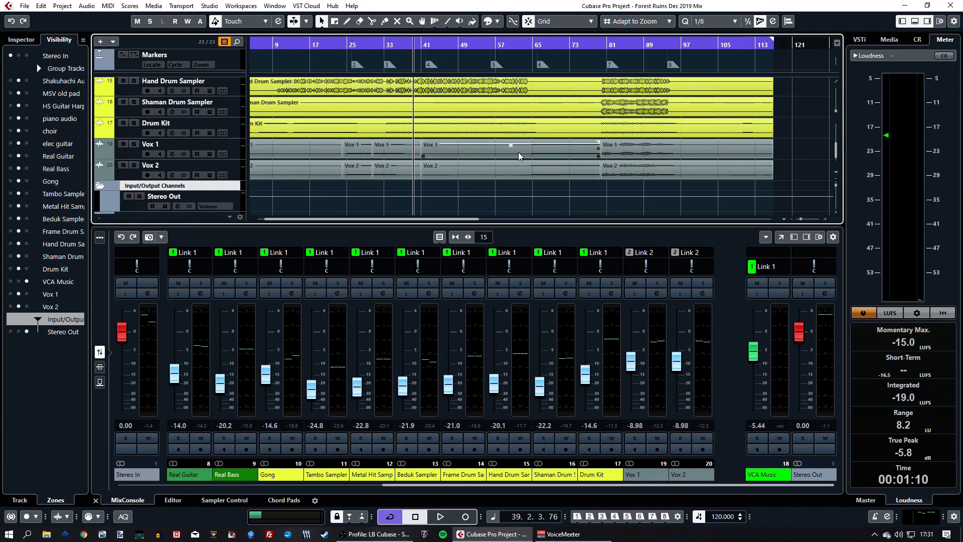
pyautogui.scroll(9, 518, 152)
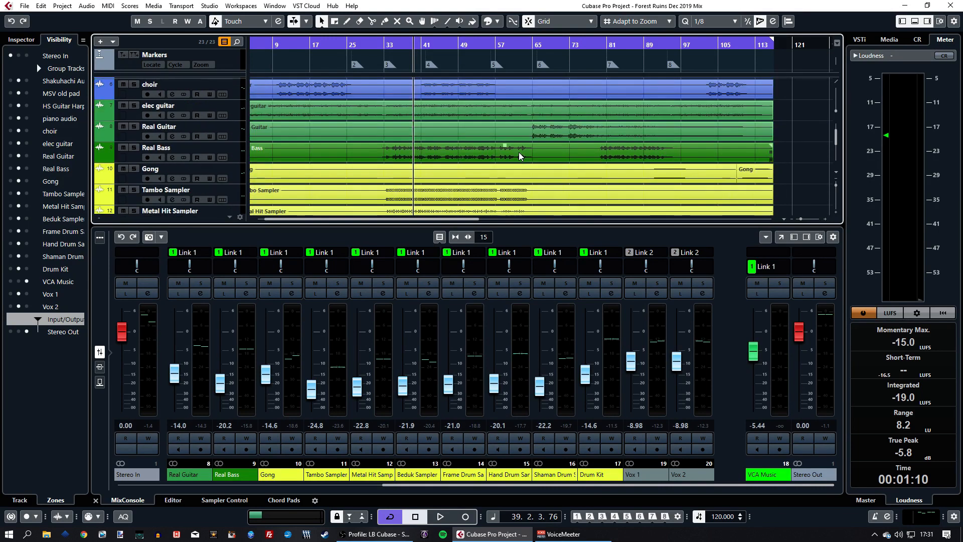
pyautogui.scroll(4, 519, 152)
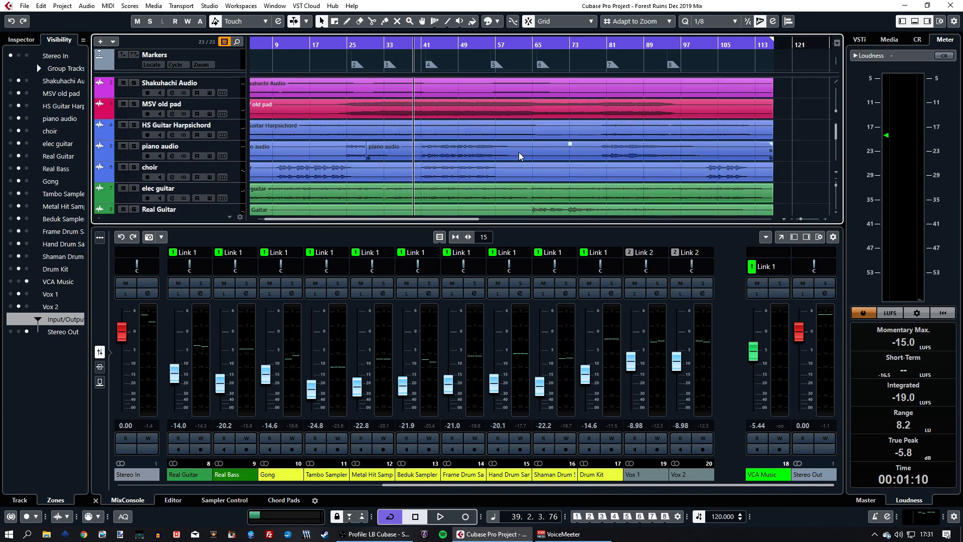
pyautogui.scroll(-8, 518, 152)
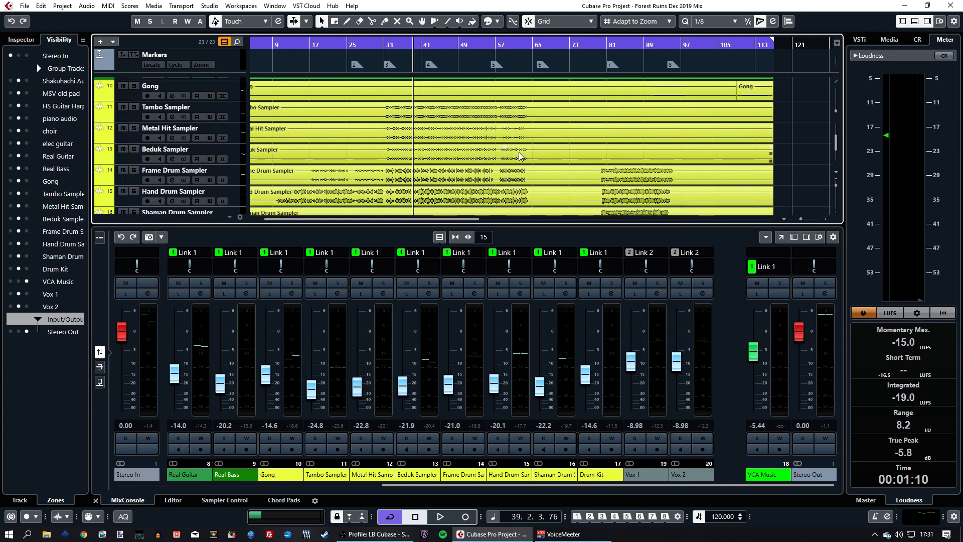
pyautogui.scroll(-5, 518, 154)
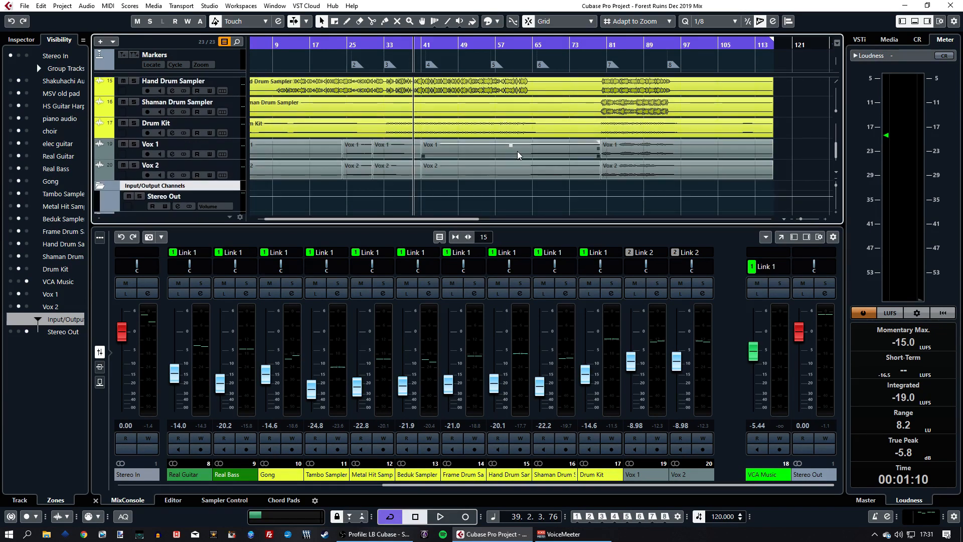
pyautogui.scroll(4, 775, 141)
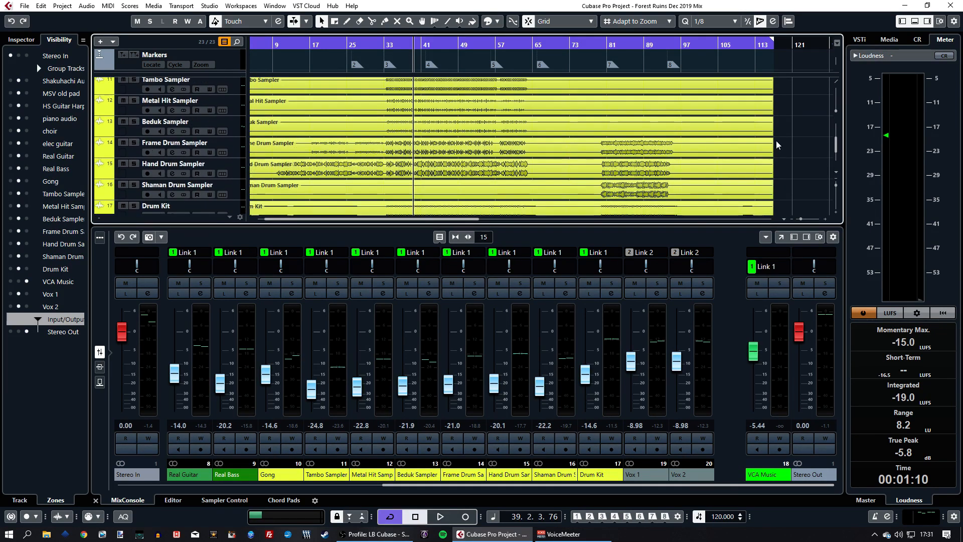
pyautogui.scroll(6, 776, 140)
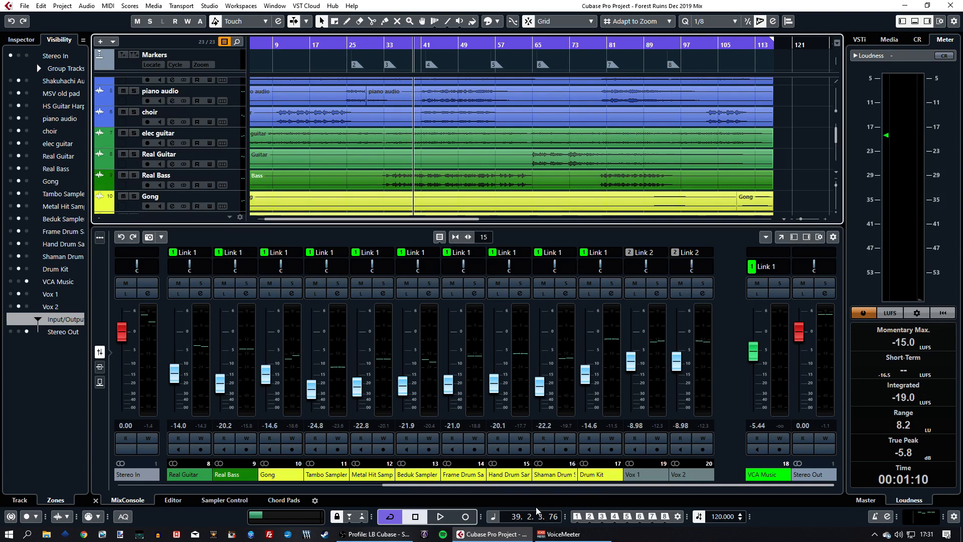
pyautogui.moveTo(504, 484); pyautogui.dragTo(608, 493)
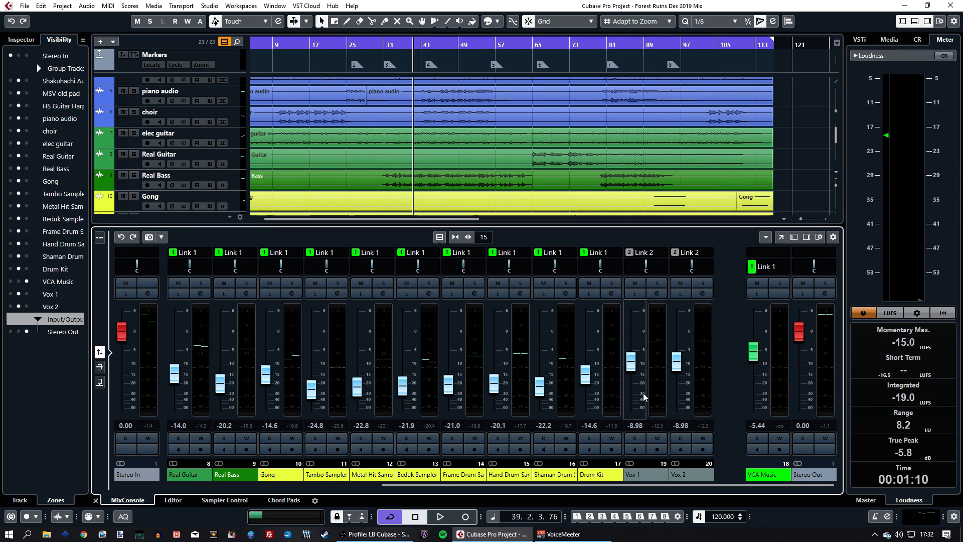
pyautogui.moveTo(541, 483); pyautogui.dragTo(279, 484)
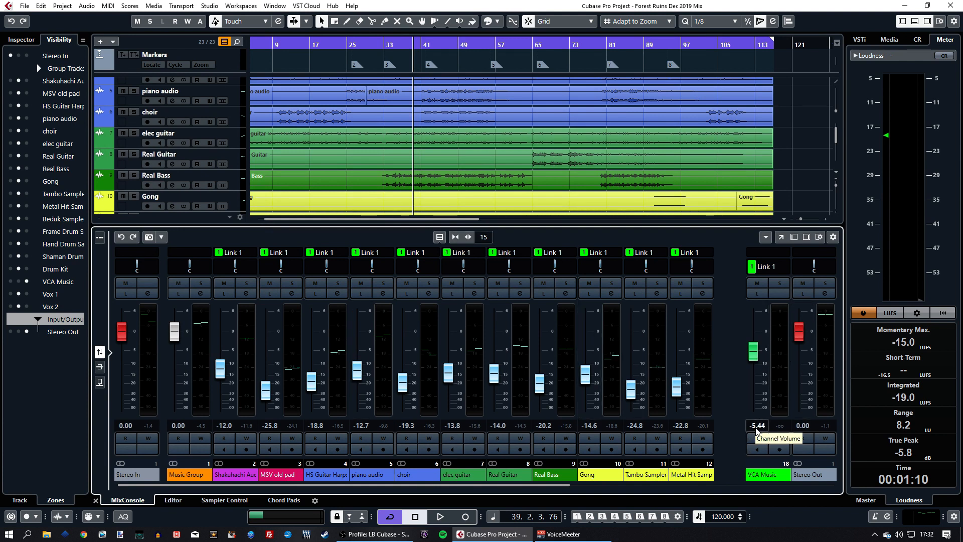
pyautogui.moveTo(753, 358)
pyautogui.mouseDown()
pyautogui.moveTo(752, 317)
pyautogui.moveTo(748, 376)
pyautogui.moveTo(744, 327)
pyautogui.moveTo(742, 356)
pyautogui.mouseUp()
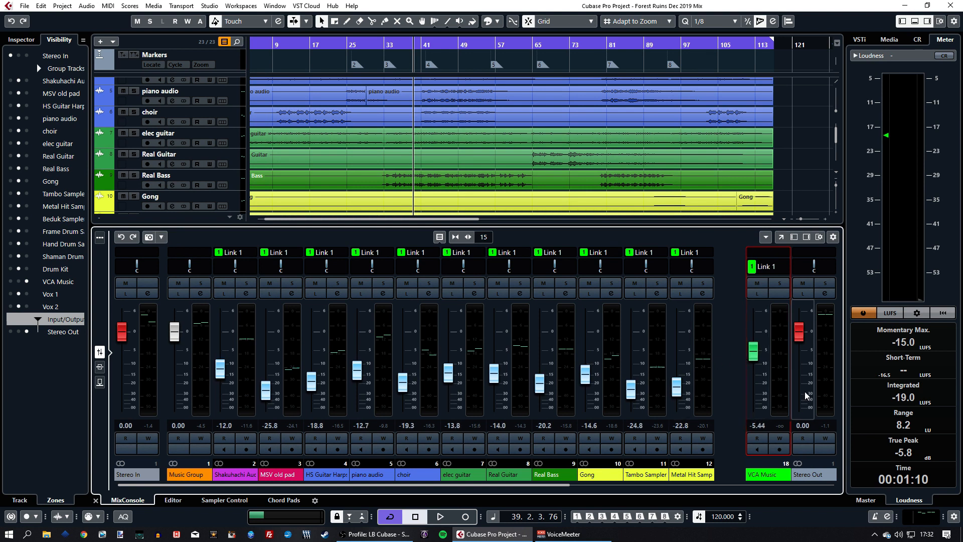
# Reset the loudness measurement and play a few bars of the mix from about bar 42 to measure its level.
pyautogui.click(943, 312)
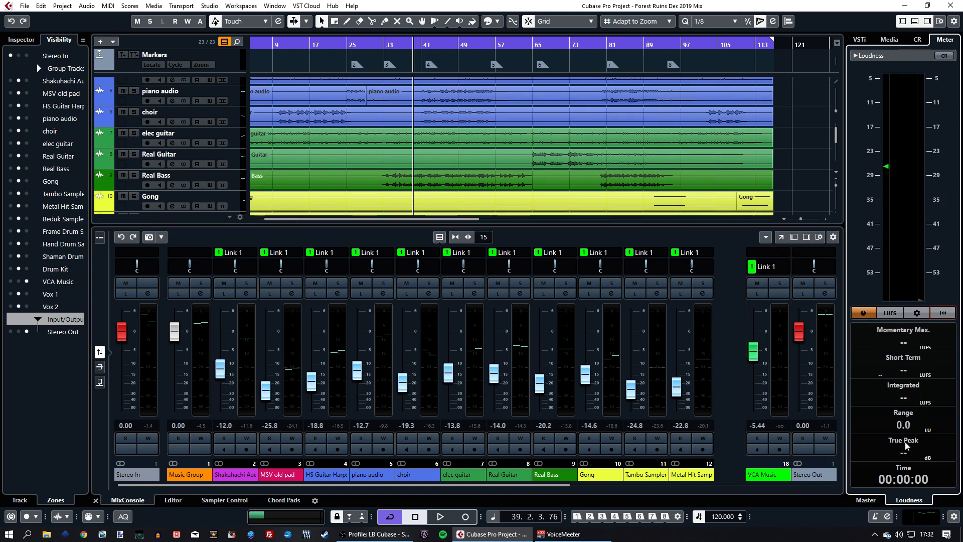
pyautogui.click(427, 46)
pyautogui.press('space')
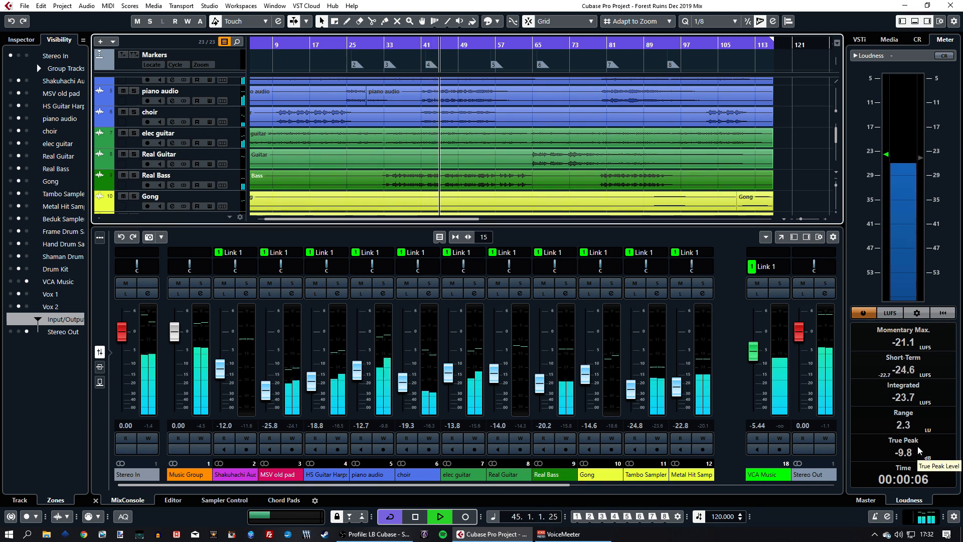
pyautogui.press('space')
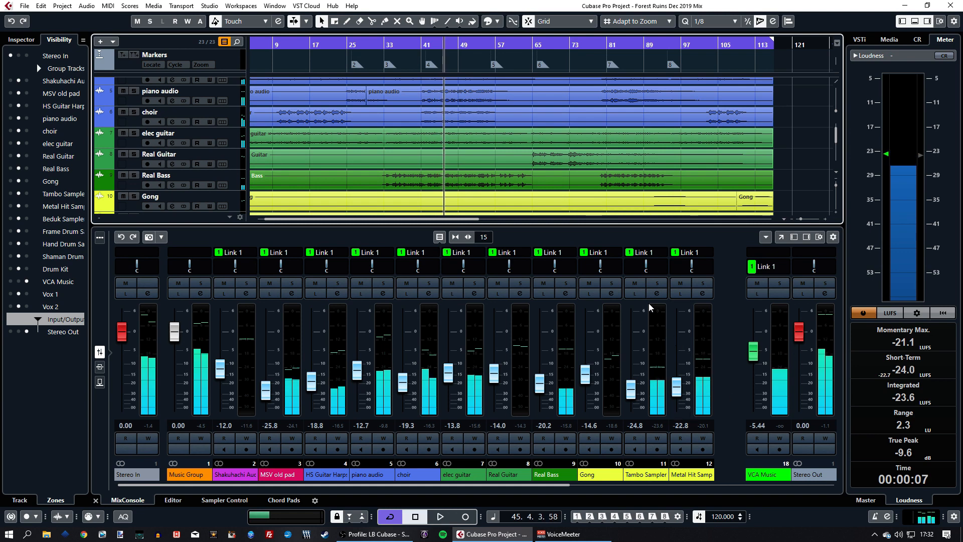
# Place the playhead at marker 7, bar 81, and look over the tracks' waveforms in that section.
pyautogui.click(617, 95)
pyautogui.click(613, 65)
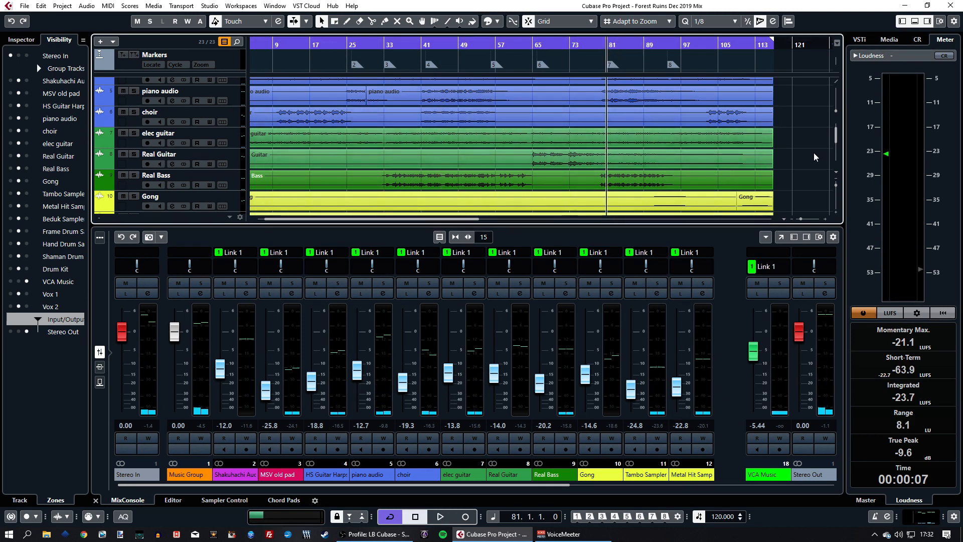
pyautogui.scroll(3, 811, 155)
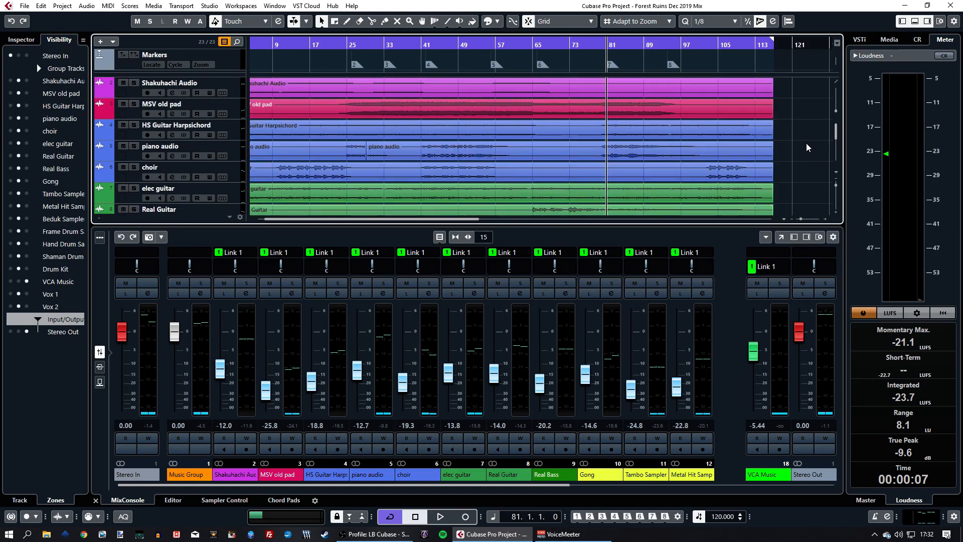
pyautogui.scroll(-5, 775, 146)
pyautogui.scroll(-6, 776, 146)
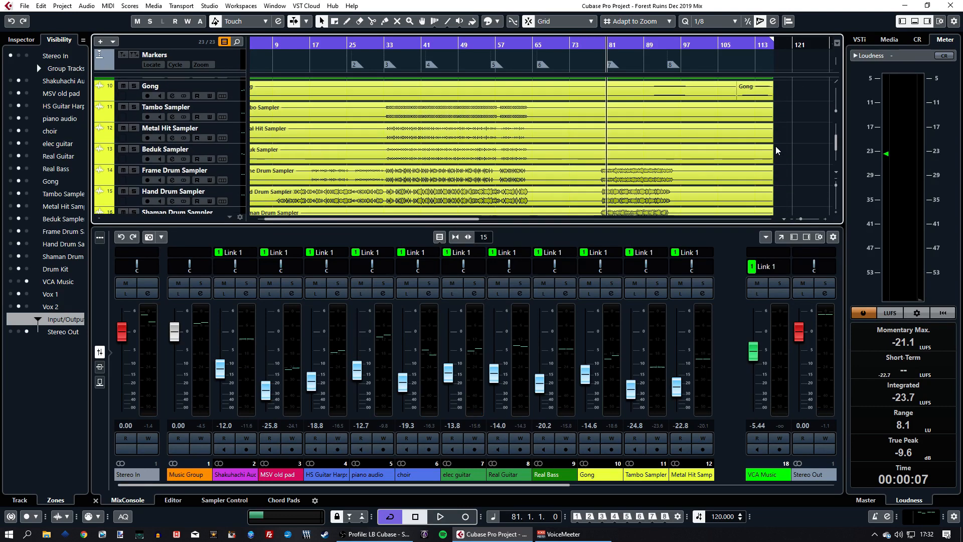
pyautogui.scroll(1, 775, 146)
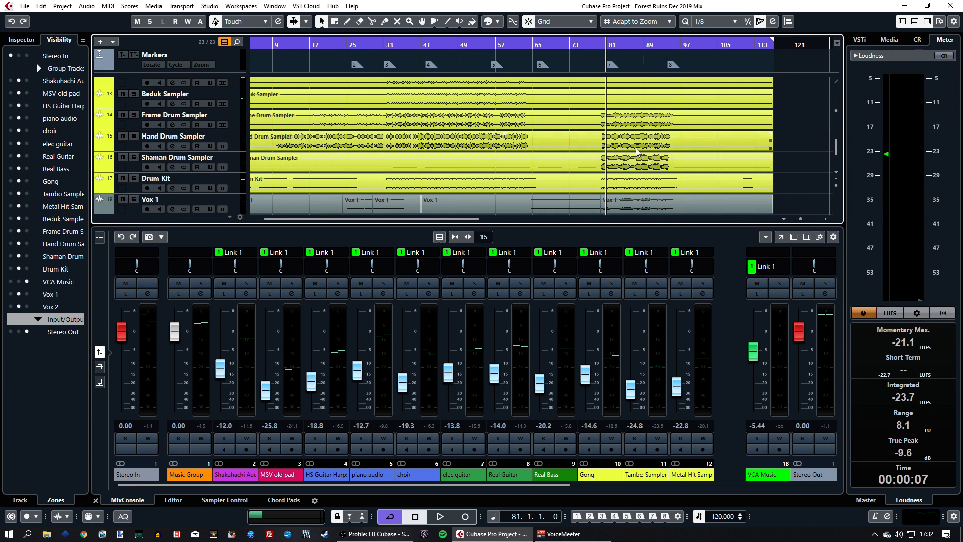
pyautogui.scroll(11, 639, 139)
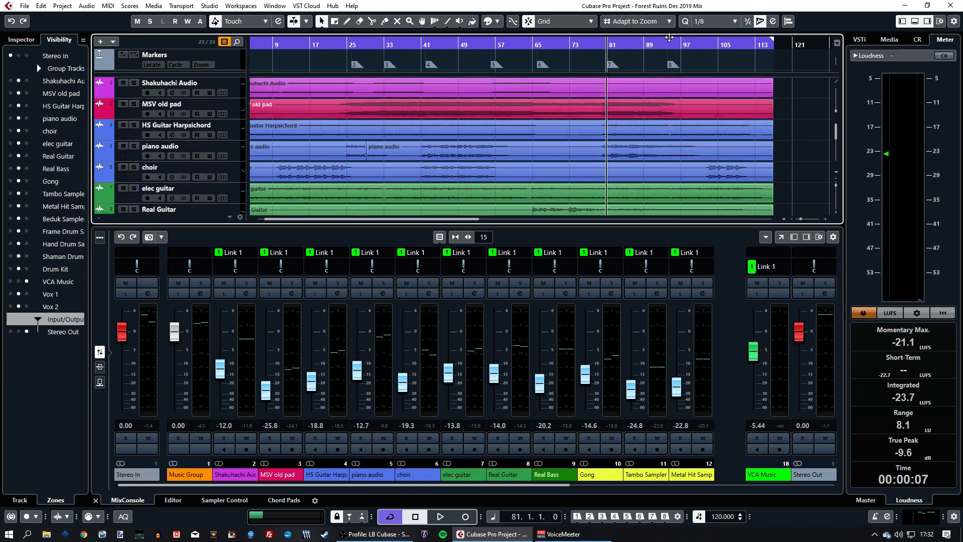
# Set the cycle range from marker 7 at bar 81 to marker 8, with cycle playback on.
pyautogui.moveTo(772, 40); pyautogui.dragTo(465, 47)
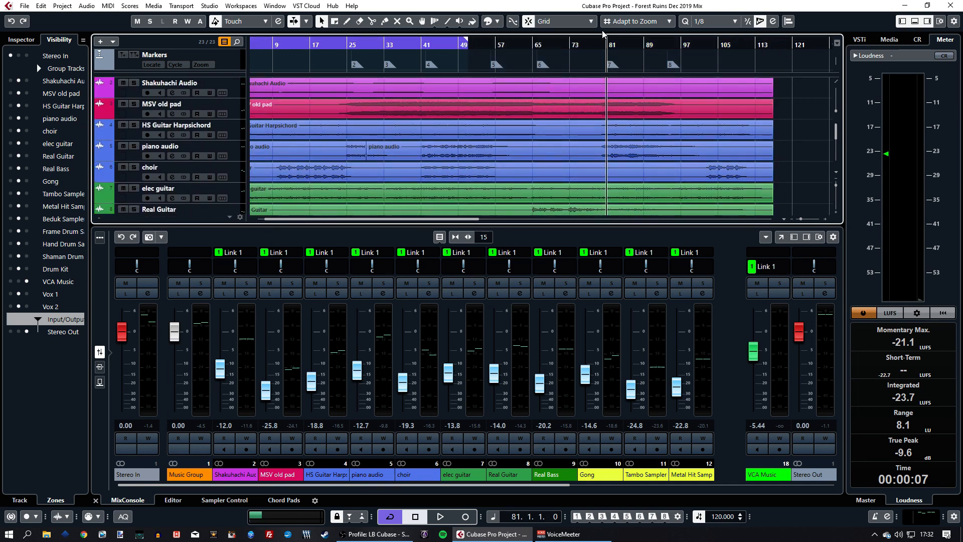
pyautogui.moveTo(610, 35); pyautogui.dragTo(668, 38)
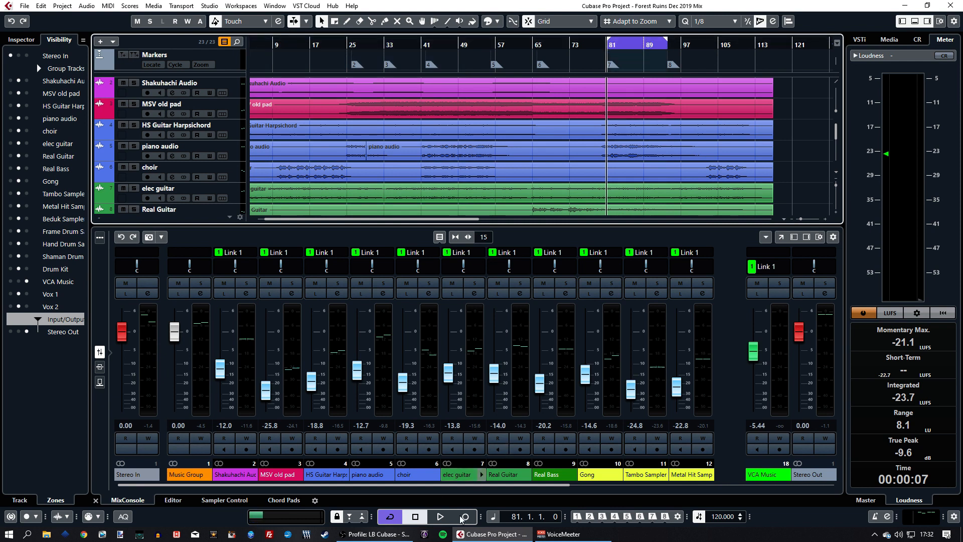
pyautogui.click(390, 516)
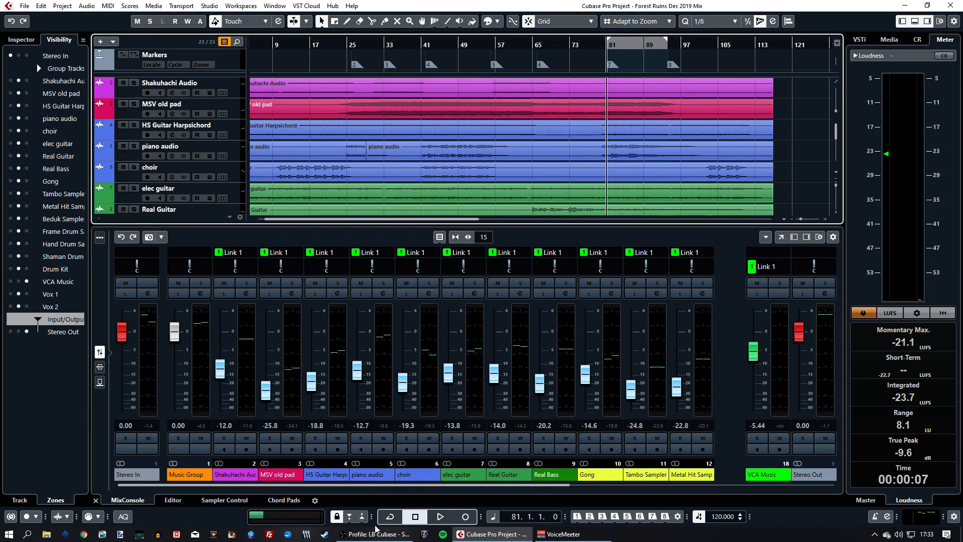
pyautogui.click(390, 517)
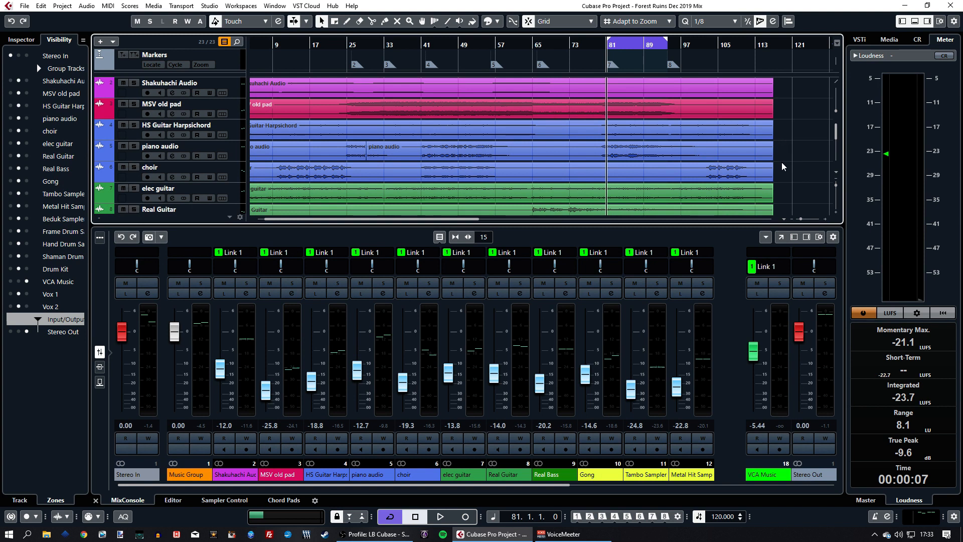
# Open the Stereo Out channel settings and its REFERENCE insert, placing both windows clear of the Stereo Out fader.
pyautogui.click(825, 293)
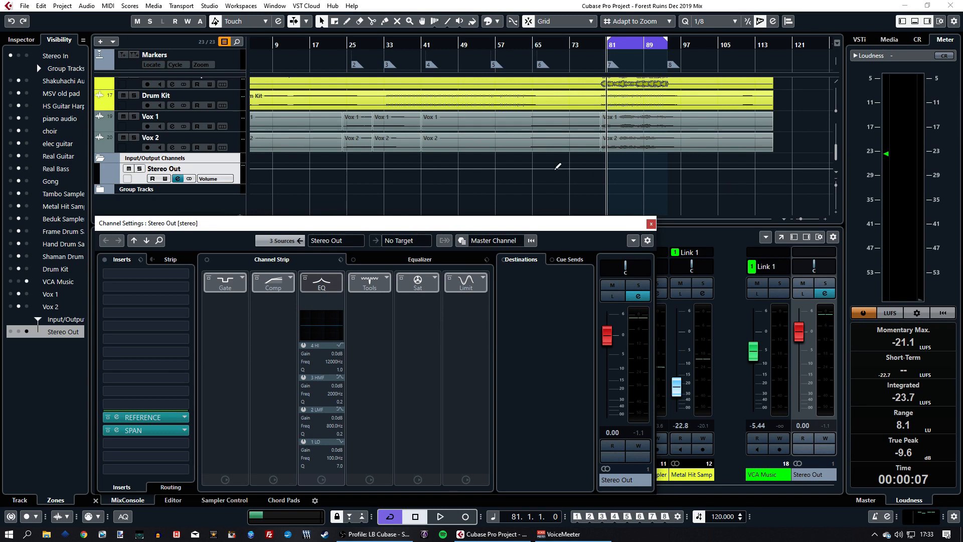
pyautogui.moveTo(551, 220); pyautogui.dragTo(571, 189)
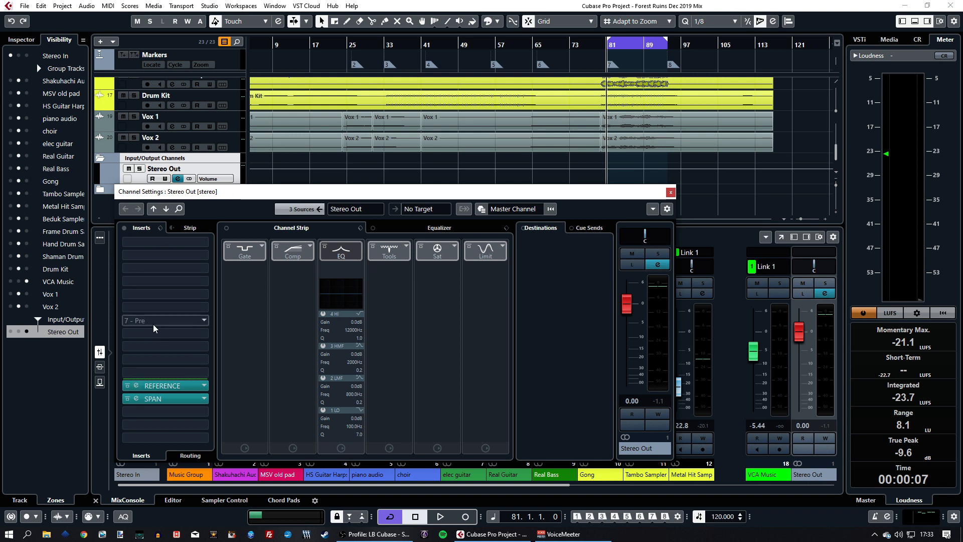
pyautogui.doubleClick(137, 387)
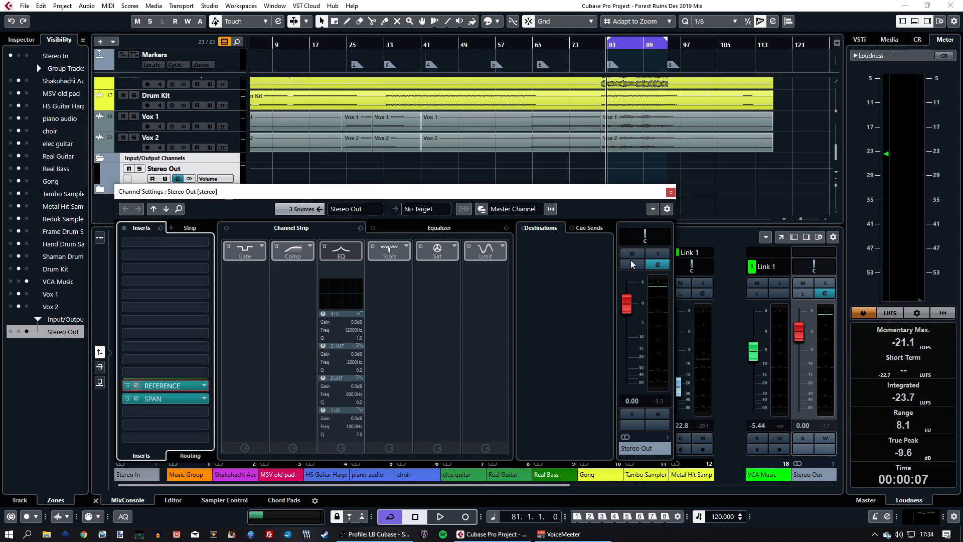
pyautogui.moveTo(766, 151); pyautogui.dragTo(390, 99)
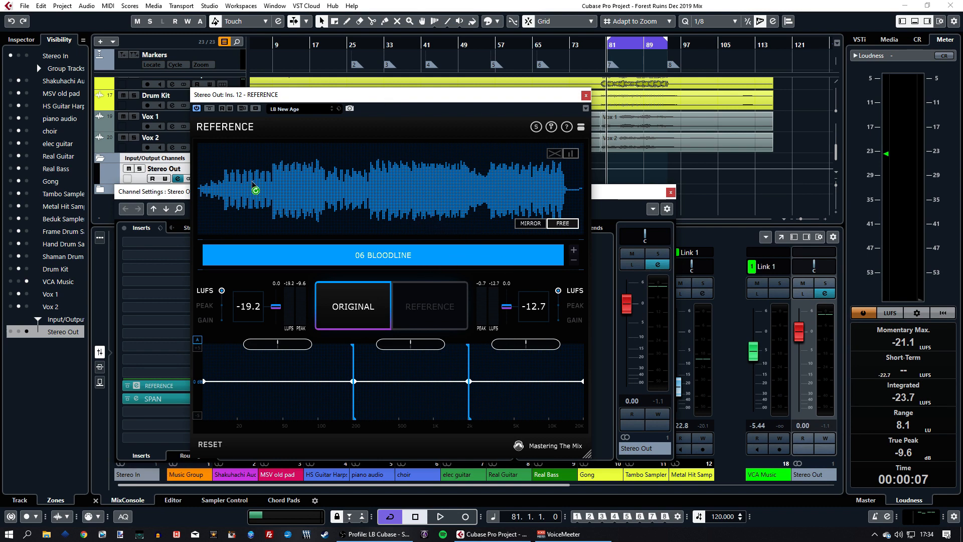
# Try looping a short section late in the 06 BLOODLINE reference track, then clear the loop and close REFERENCE.
pyautogui.click(396, 189)
pyautogui.click(450, 196)
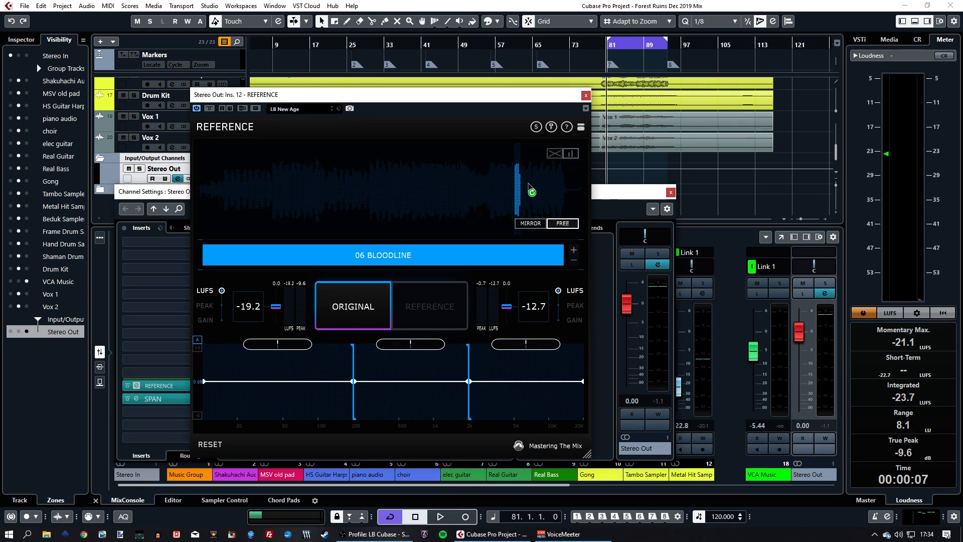
pyautogui.moveTo(517, 194); pyautogui.dragTo(147, 202)
pyautogui.moveTo(518, 173); pyautogui.dragTo(607, 186)
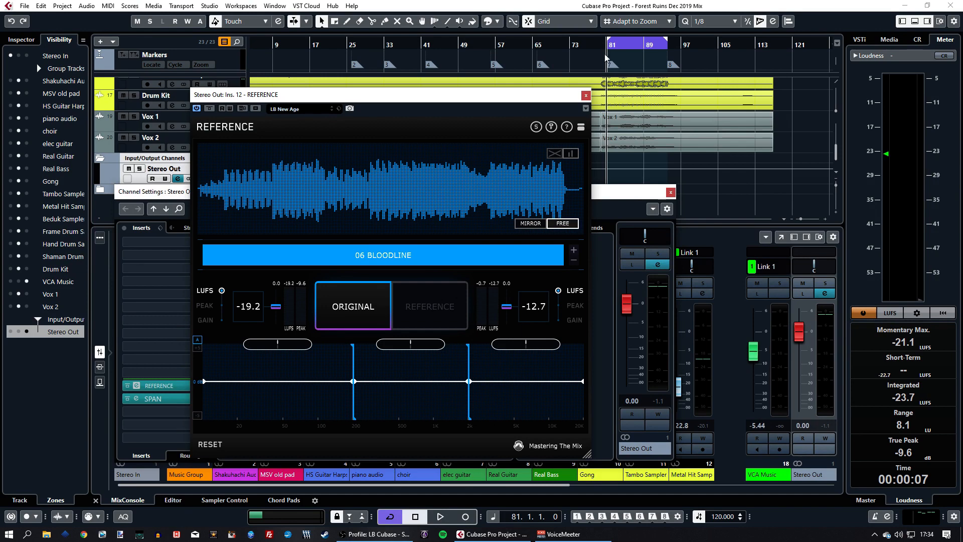
pyautogui.click(585, 95)
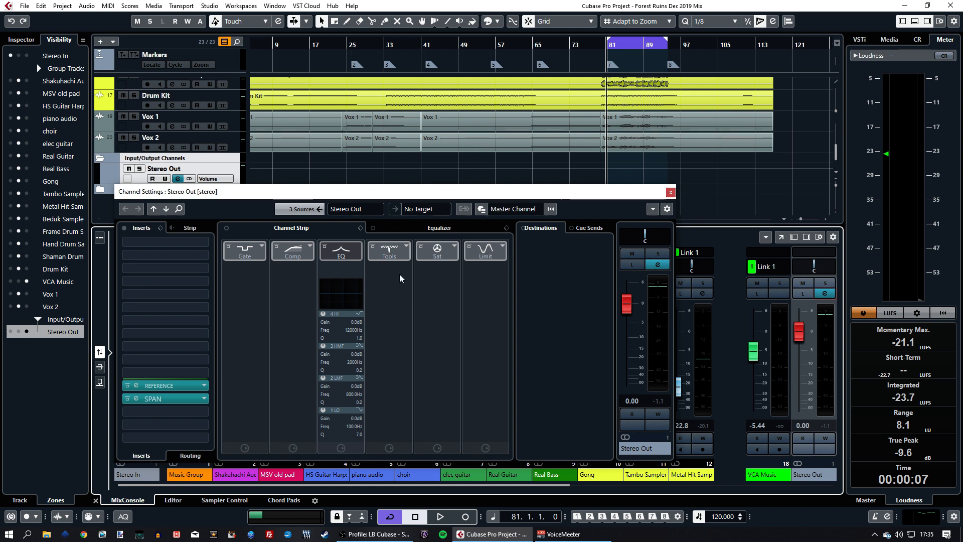
# Insert the Frequency equalizer in the first insert slot of the Stereo Out channel.
pyautogui.click(148, 243)
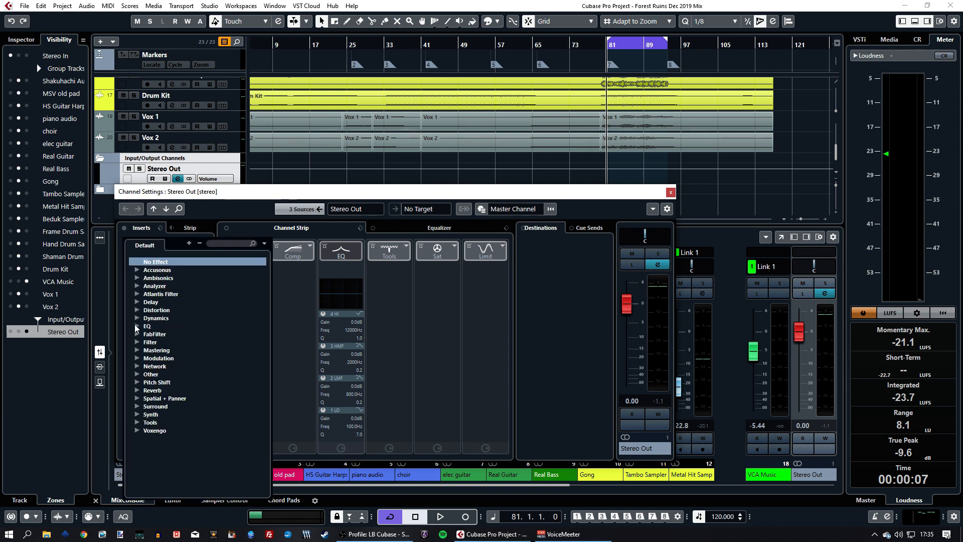
pyautogui.click(135, 325)
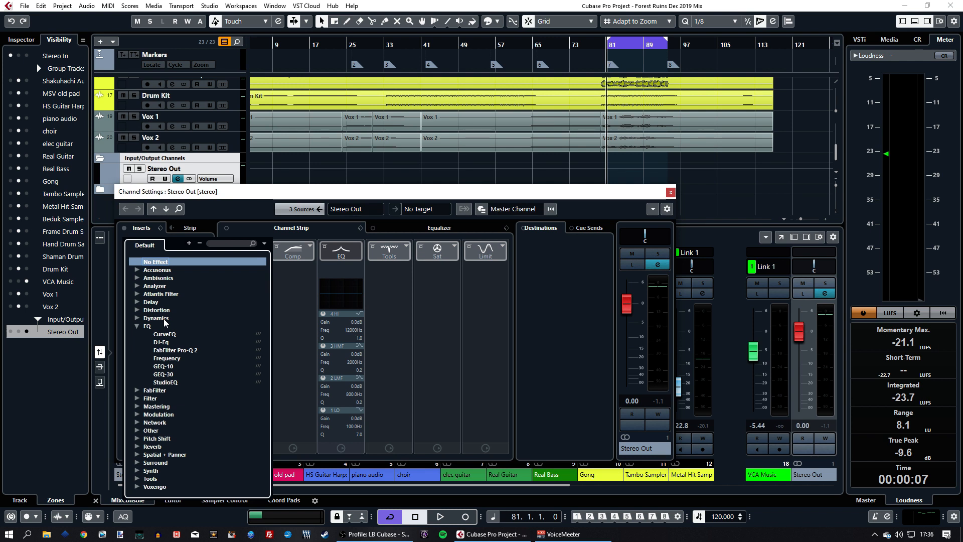
pyautogui.click(167, 357)
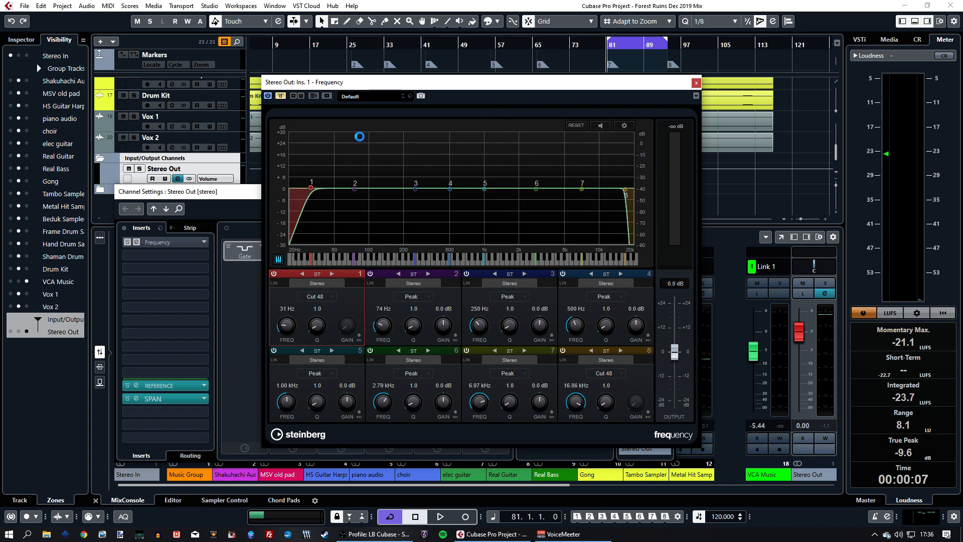
# Set band 1 of the Frequency equalizer to a Cut 48 filter at 28 Hz and take the plug-in out of bypass.
pyautogui.click(317, 295)
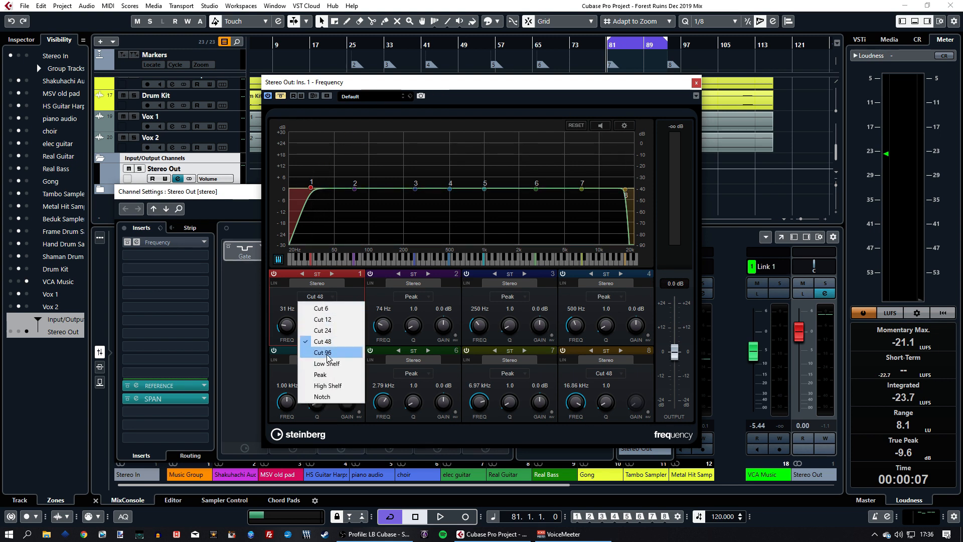
pyautogui.click(327, 352)
pyautogui.moveTo(310, 188)
pyautogui.mouseDown()
pyautogui.moveTo(392, 197)
pyautogui.moveTo(309, 196)
pyautogui.mouseUp()
pyautogui.click(321, 297)
pyautogui.click(324, 342)
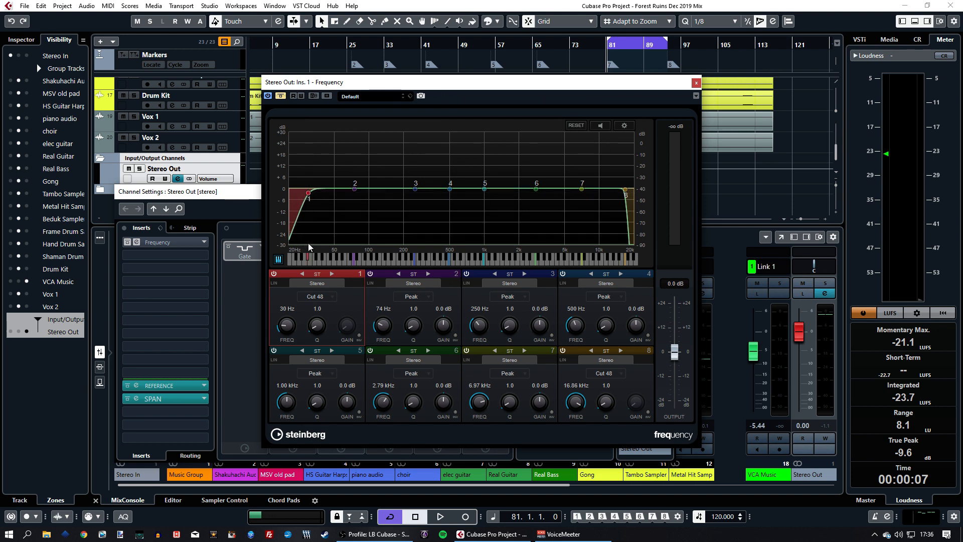
pyautogui.moveTo(308, 193); pyautogui.dragTo(307, 197)
pyautogui.click(281, 96)
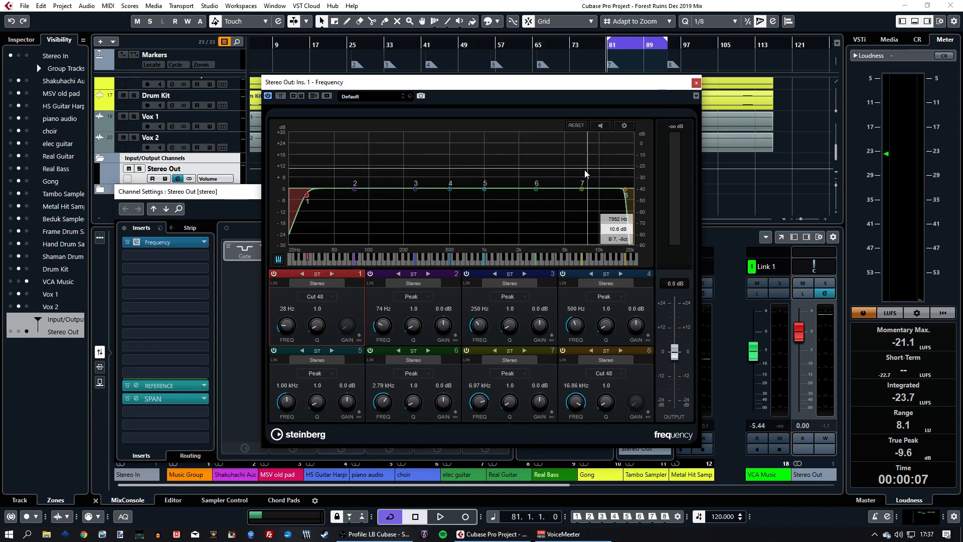
# Audition the cycled section and boost Frequency band 6 to 7.2 dB at 3.15 kHz and band 7 to 7.7 dB at 6.76 kHz.
pyautogui.press('space')
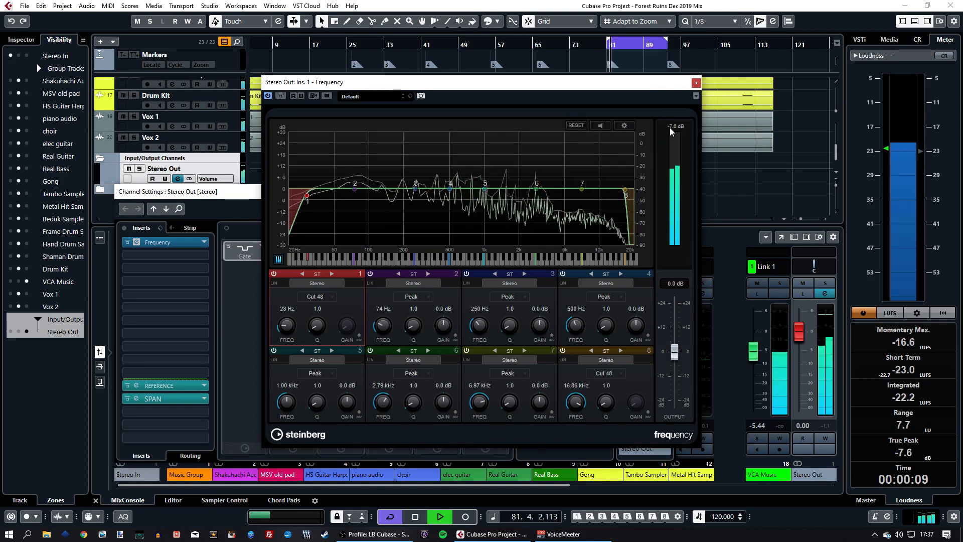
pyautogui.press('space')
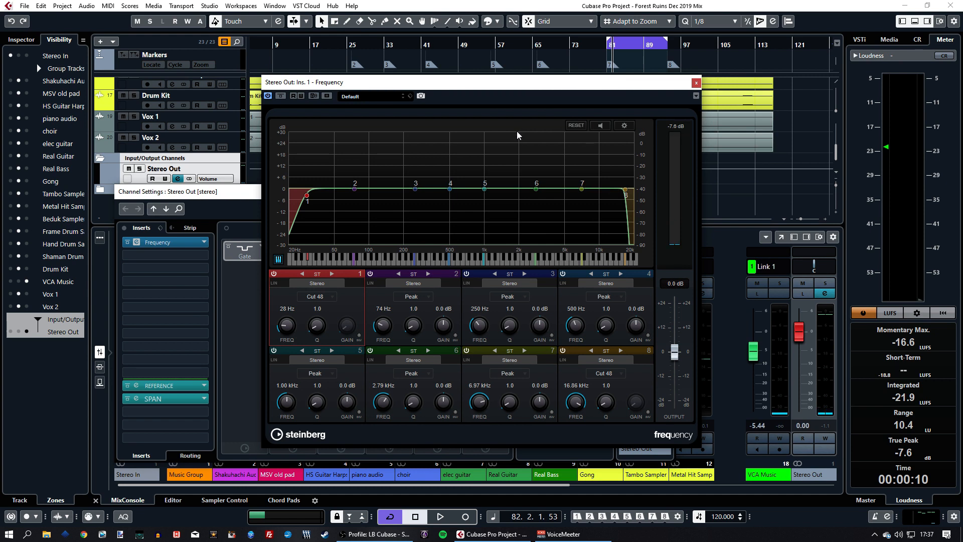
pyautogui.press('space')
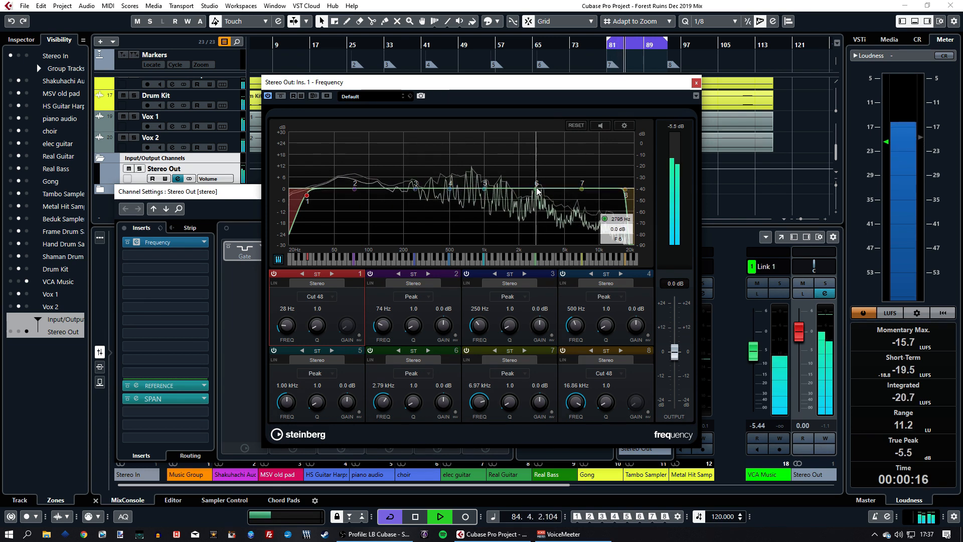
pyautogui.press('space')
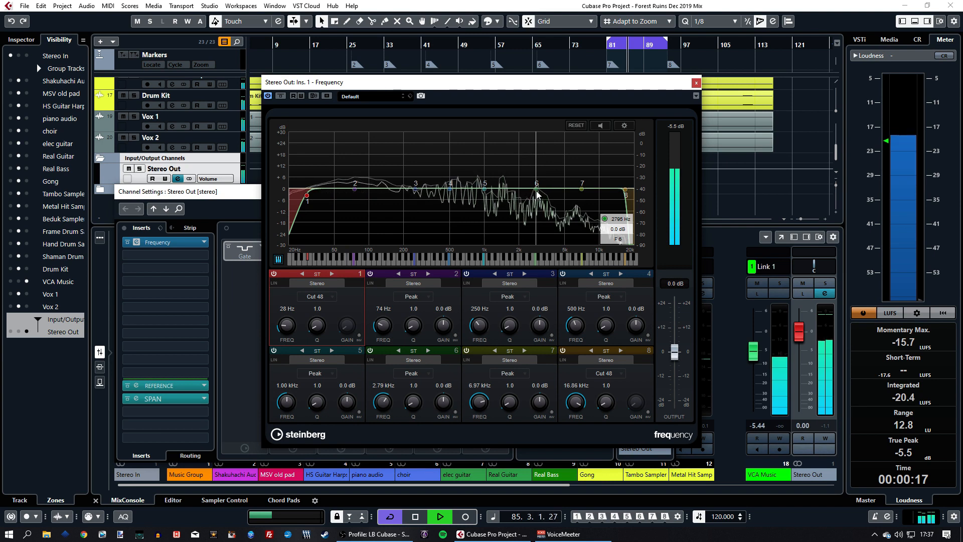
pyautogui.moveTo(536, 190)
pyautogui.mouseDown()
pyautogui.moveTo(547, 166)
pyautogui.moveTo(533, 179)
pyautogui.mouseUp()
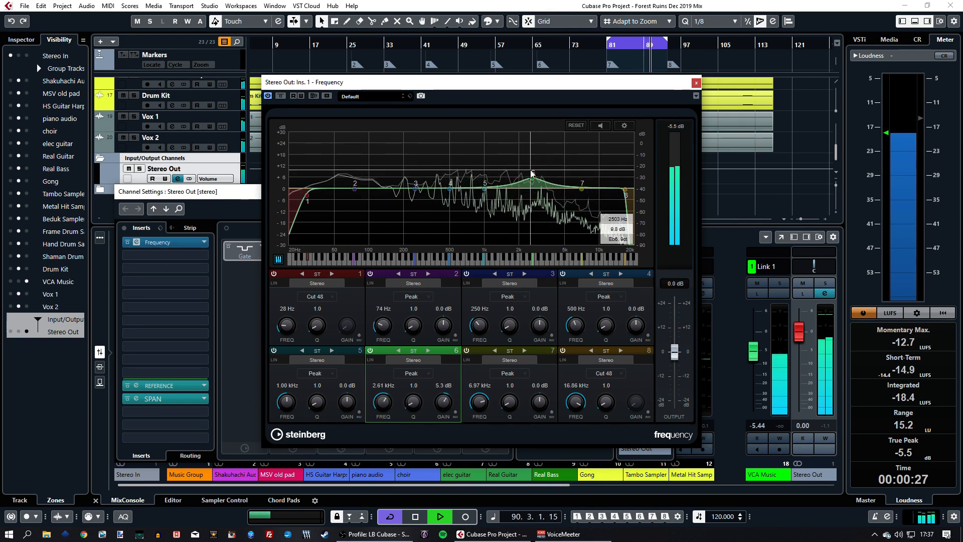
pyautogui.moveTo(581, 188); pyautogui.dragTo(583, 171)
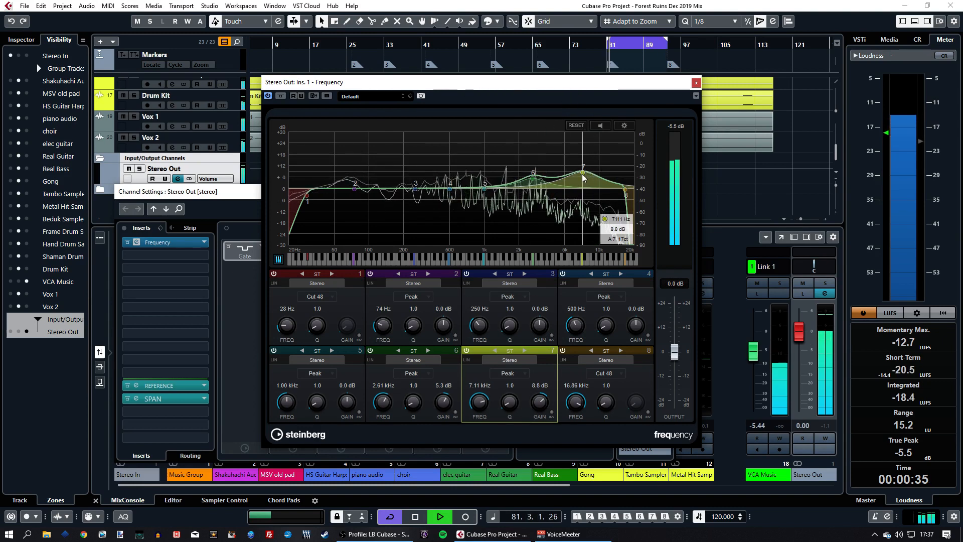
pyautogui.moveTo(582, 175); pyautogui.dragTo(542, 178)
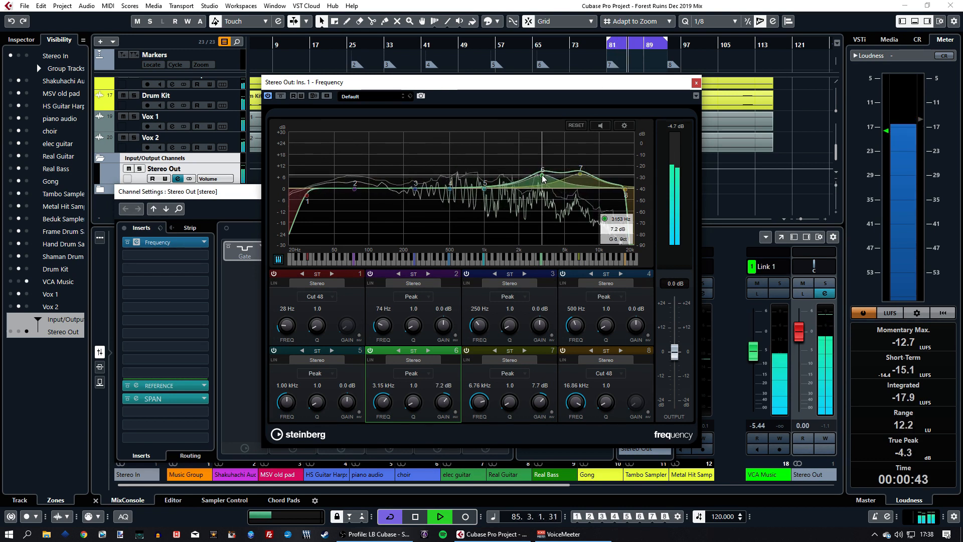
# Set band 2 to 2.7 dB at 50 Hz, band 3 to -1.3 dB at 208 Hz and band 4 to -0.8 dB at 555 Hz.
pyautogui.moveTo(355, 191); pyautogui.dragTo(335, 186)
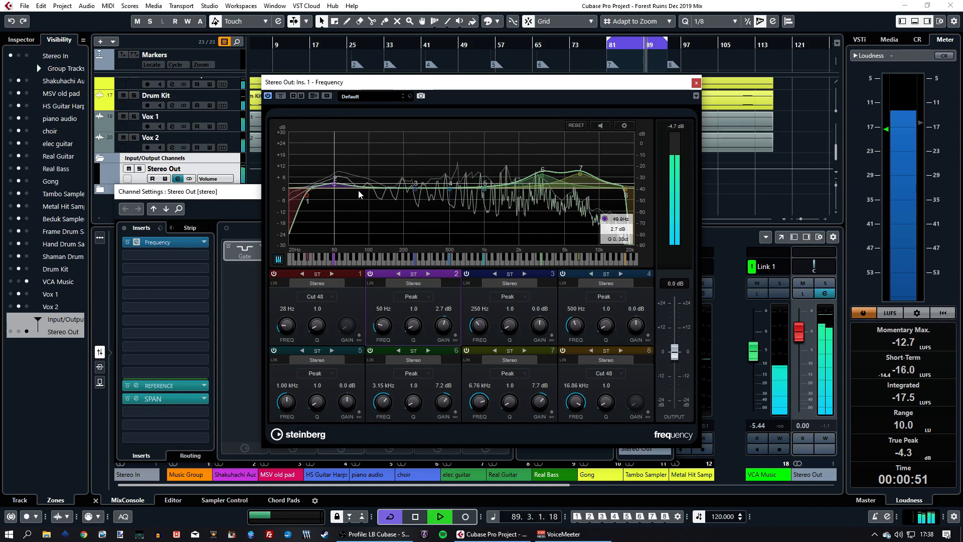
pyautogui.moveTo(415, 188); pyautogui.dragTo(455, 189)
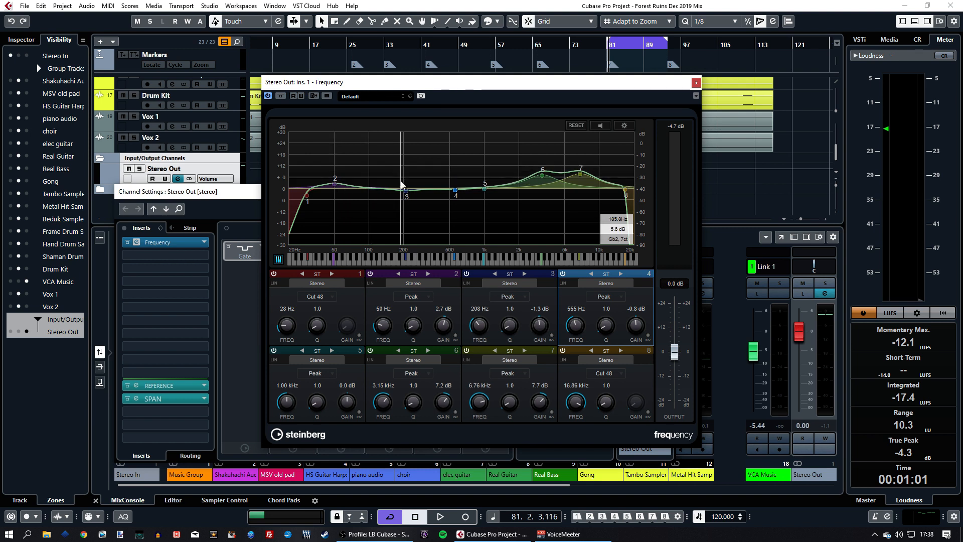
pyautogui.press('space')
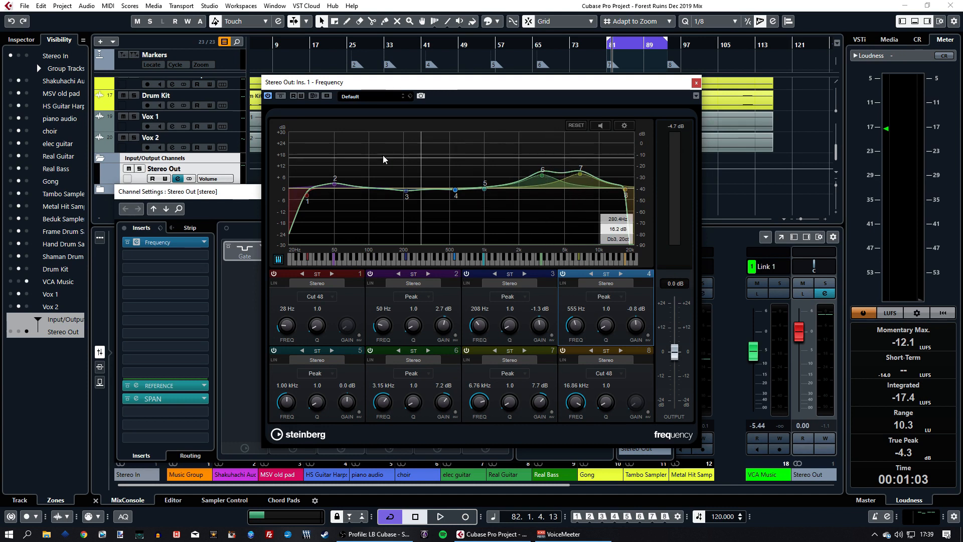
# During playback, boost band 5 of the Frequency equalizer to 2.1 dB at 1.64 kHz.
pyautogui.press('space')
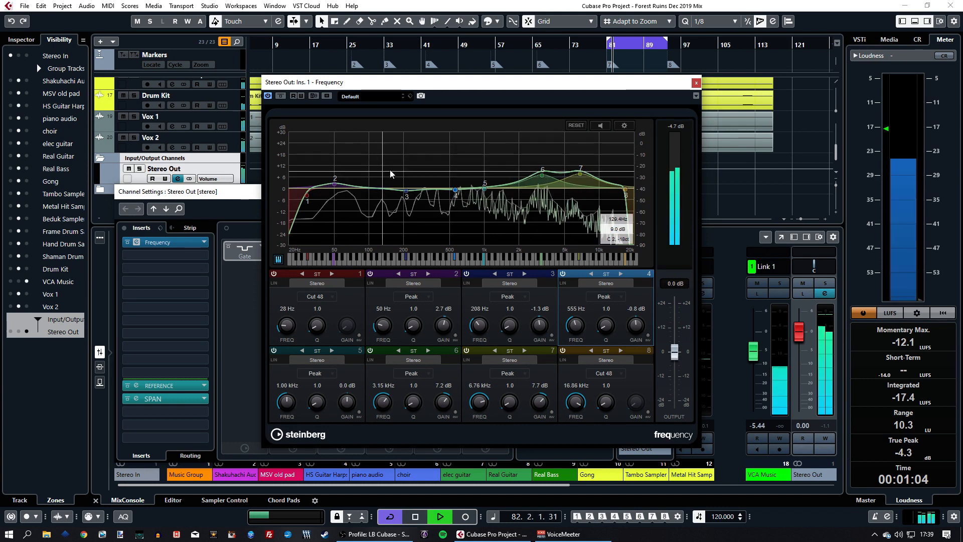
pyautogui.click(482, 186)
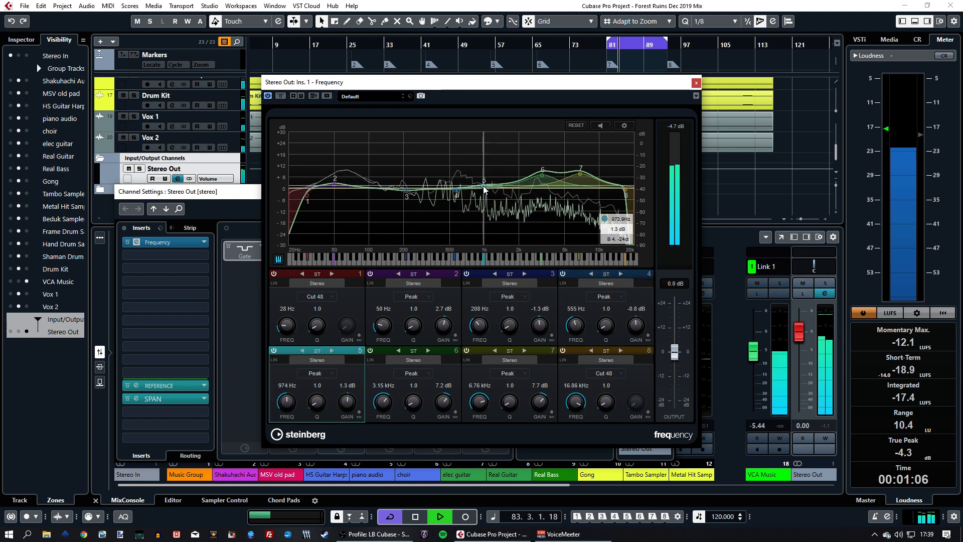
pyautogui.moveTo(483, 187); pyautogui.dragTo(479, 183)
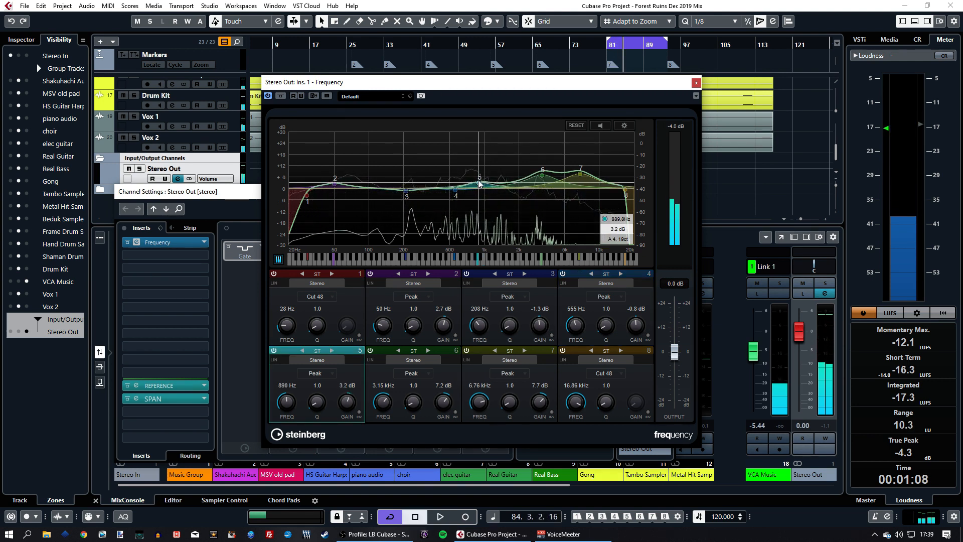
pyautogui.moveTo(479, 183); pyautogui.dragTo(509, 187)
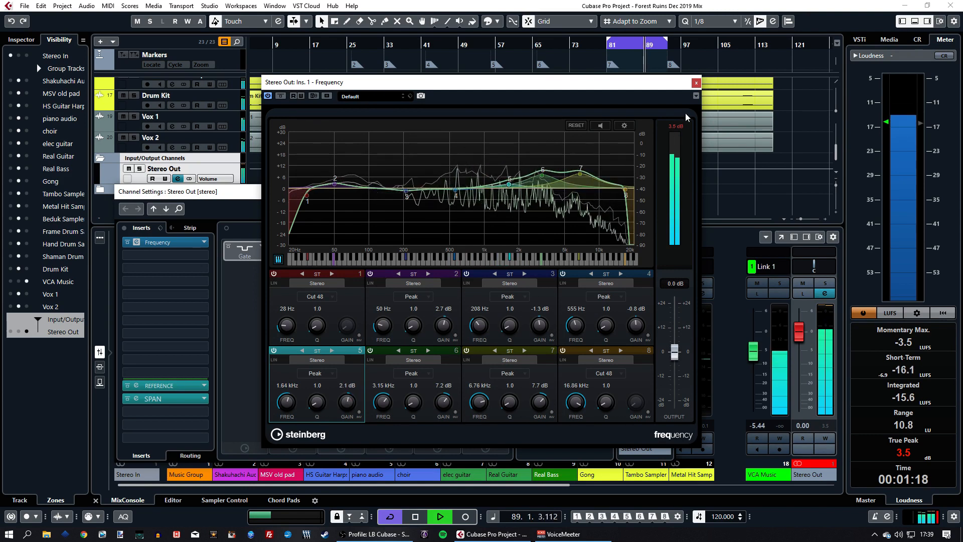
# Reset the peak reading and refine band 5 to 1.9 dB at 1.56 kHz, band 6 to 6.1 dB at 3.12 kHz, band 7 to 6.9 dB at 6.69 kHz.
pyautogui.click(675, 126)
pyautogui.press('space')
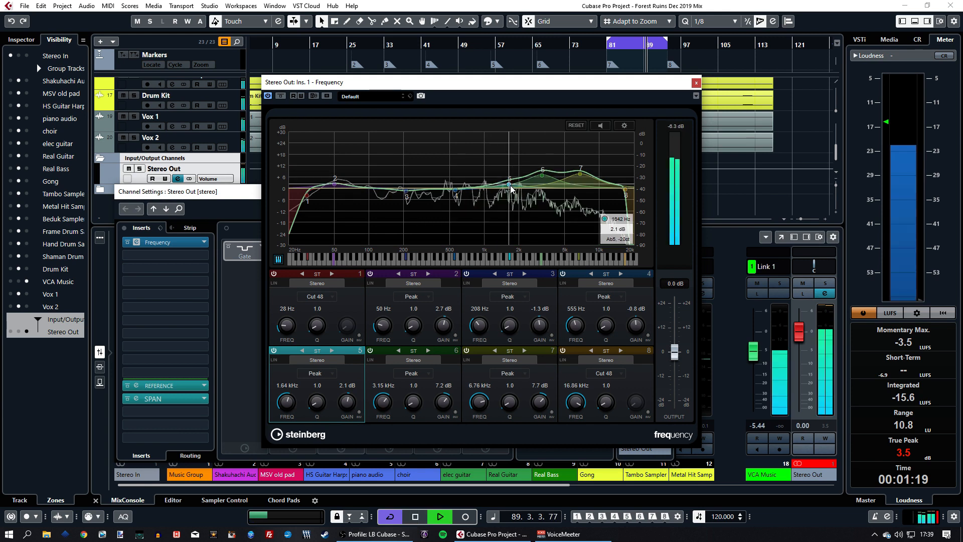
pyautogui.moveTo(509, 185); pyautogui.dragTo(507, 186)
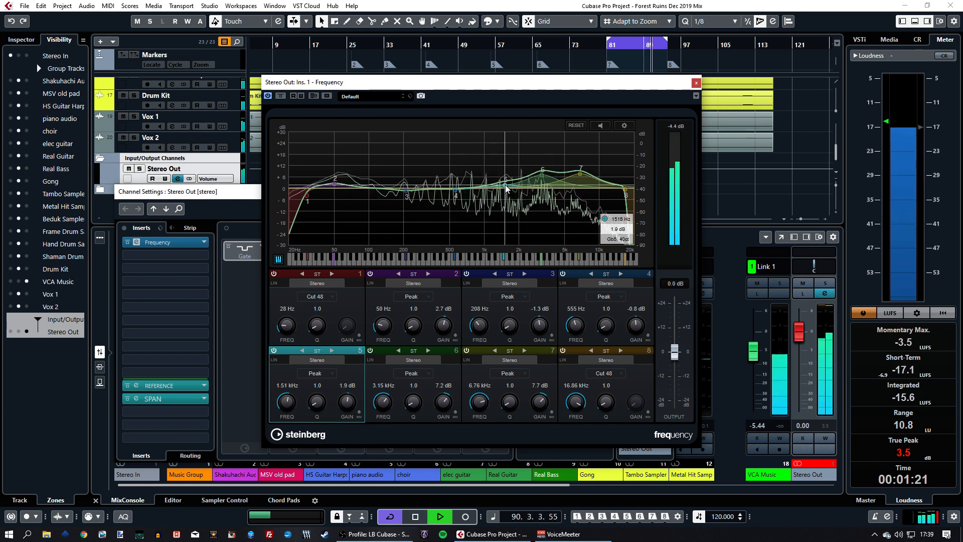
pyautogui.moveTo(581, 176); pyautogui.dragTo(579, 179)
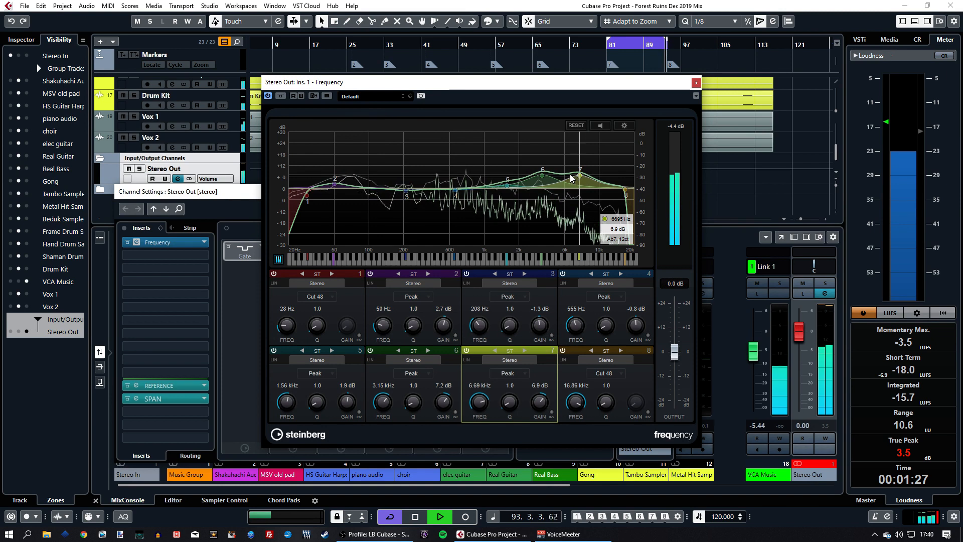
pyautogui.moveTo(543, 178); pyautogui.dragTo(542, 180)
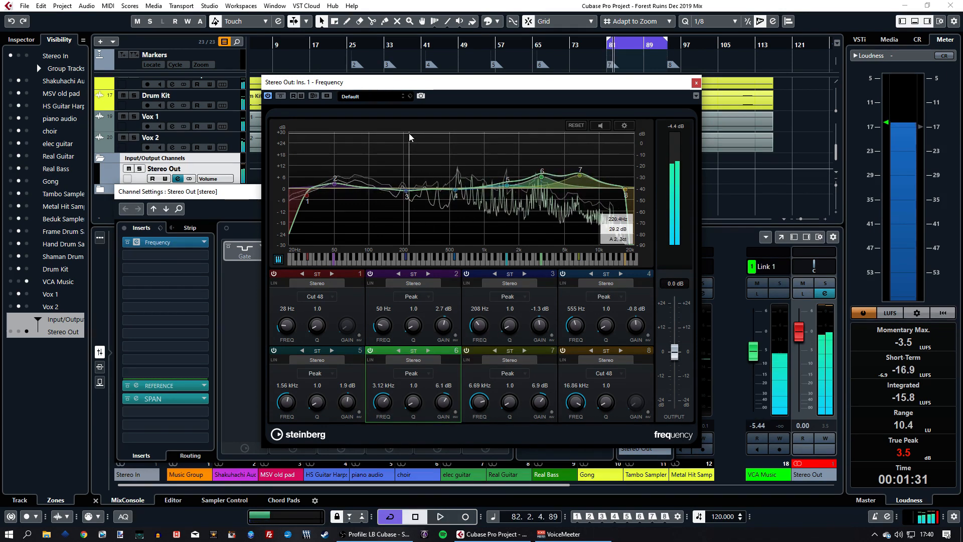
# Compare the mix with and without the Frequency equalizer by bypassing and re-enabling its insert during playback.
pyautogui.press('space')
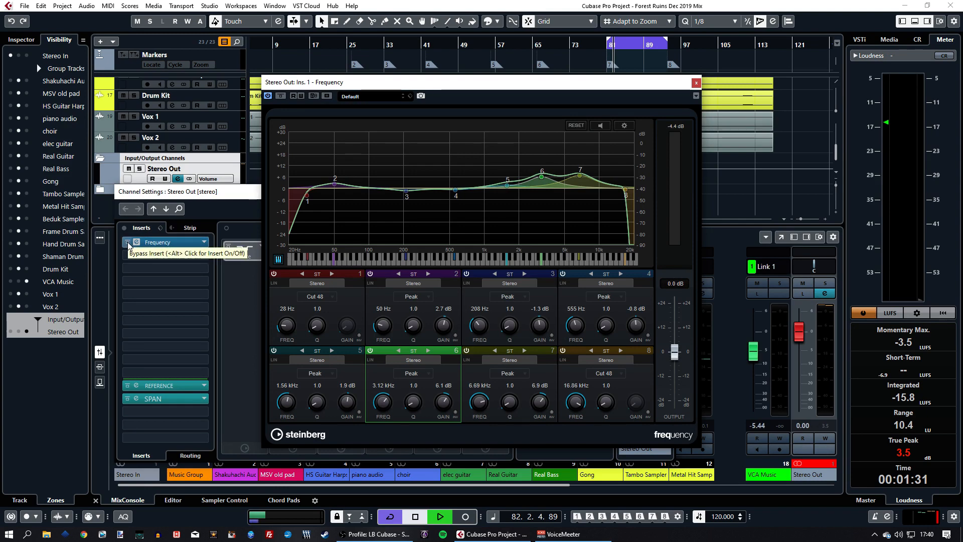
pyautogui.click(128, 243)
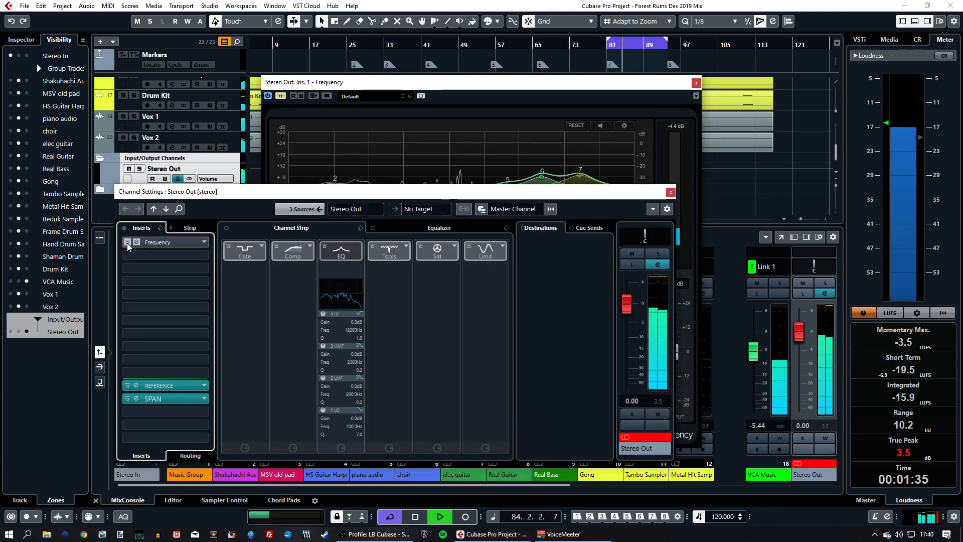
pyautogui.click(127, 243)
# Set band 6 to 4.5 dB at 3.03 kHz, band 7 to 5.6 dB at 5.99 kHz and band 3 to -1.9 dB at 199 Hz, then close Frequency.
pyautogui.click(505, 86)
pyautogui.moveTo(541, 176); pyautogui.dragTo(576, 181)
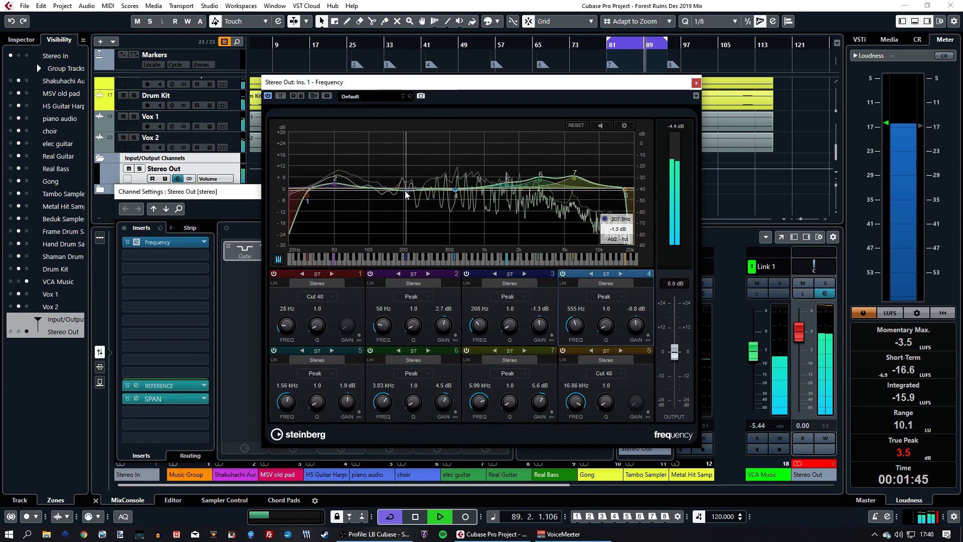
pyautogui.moveTo(406, 191); pyautogui.dragTo(404, 193)
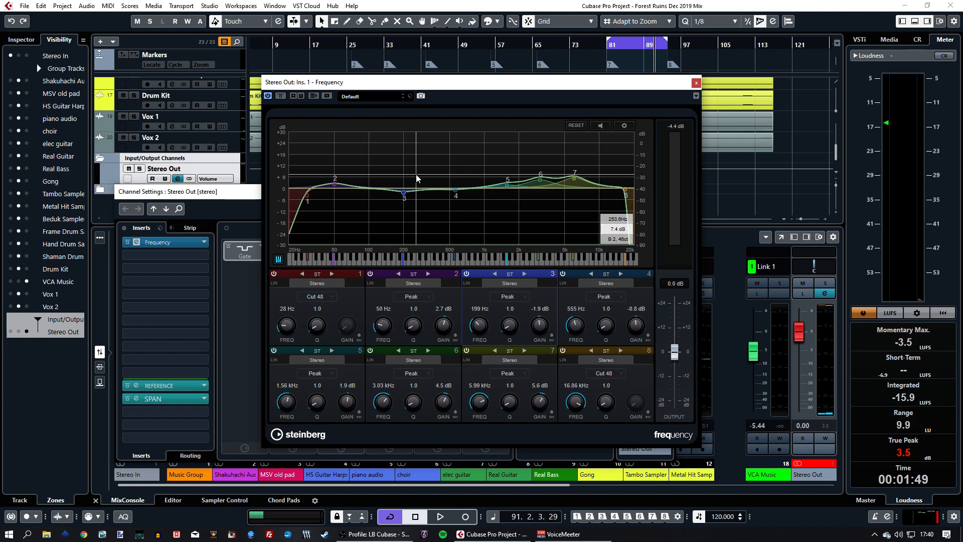
pyautogui.click(696, 83)
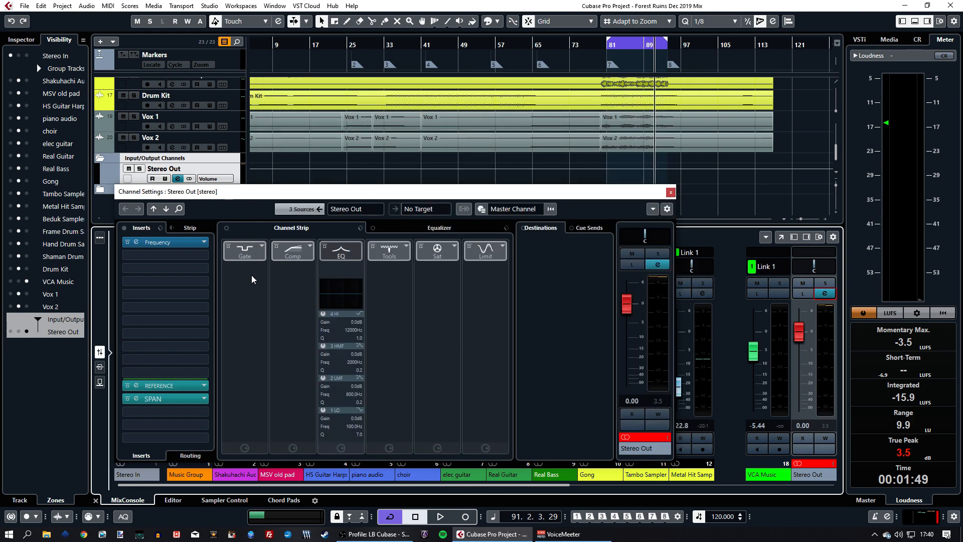
# Insert the StereoEnhancer from the Spatial + Panner category in the second insert slot of the Stereo Out channel.
pyautogui.click(158, 255)
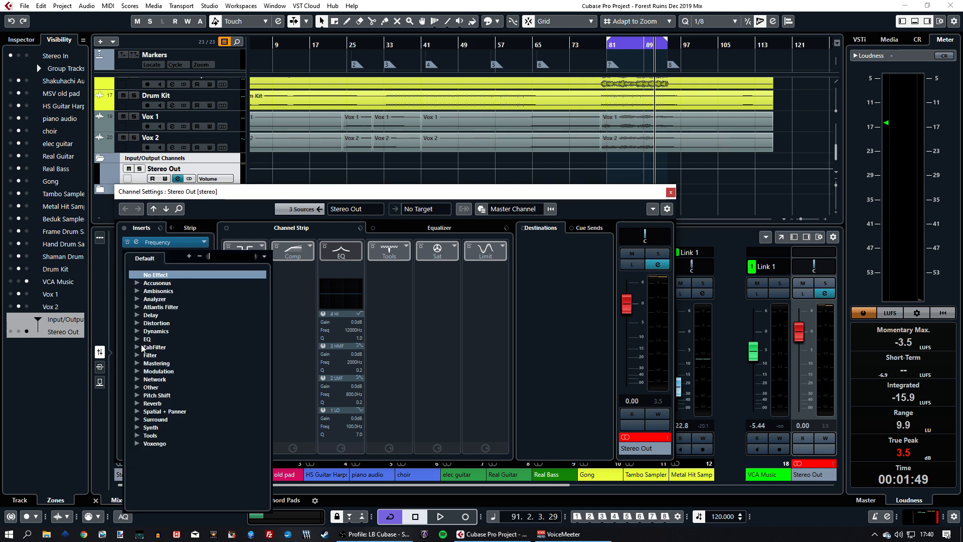
pyautogui.click(137, 411)
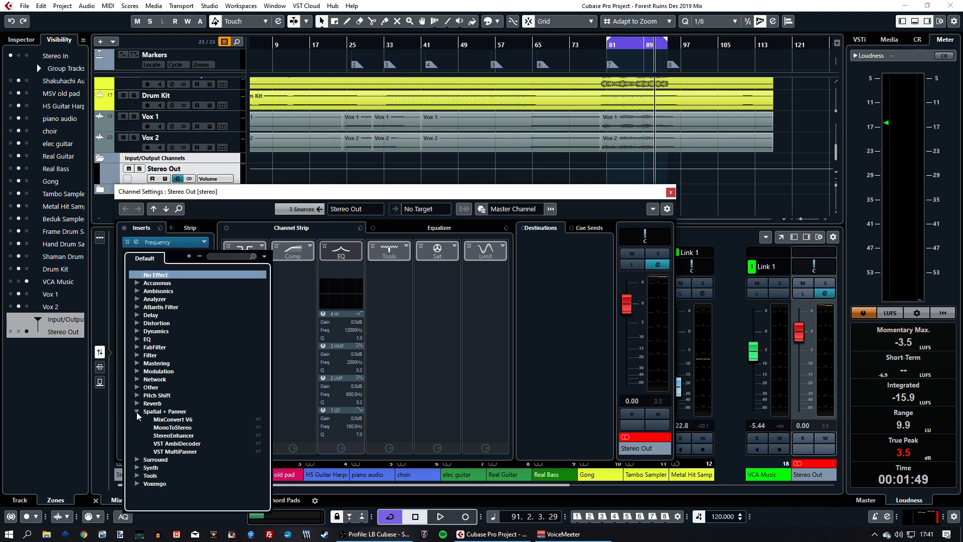
pyautogui.click(173, 436)
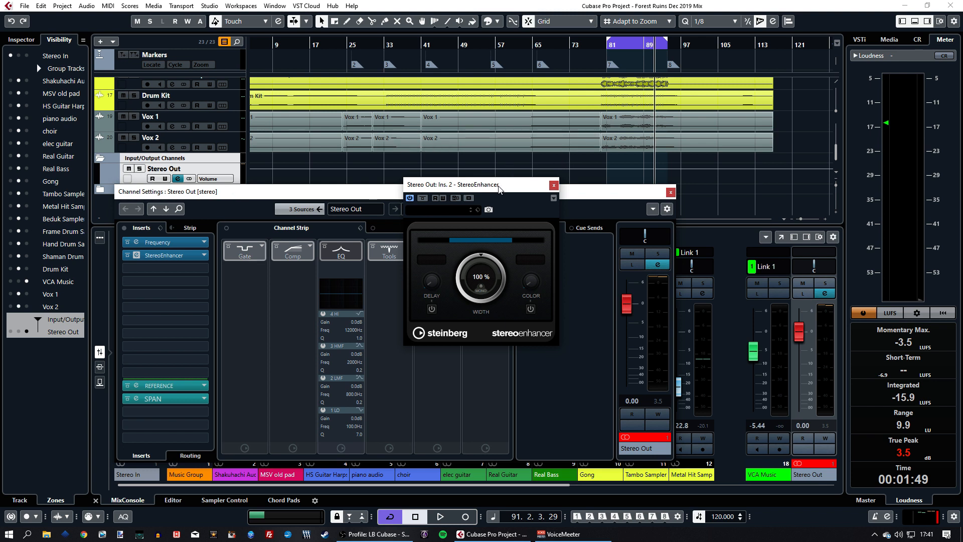
pyautogui.moveTo(499, 188); pyautogui.dragTo(507, 189)
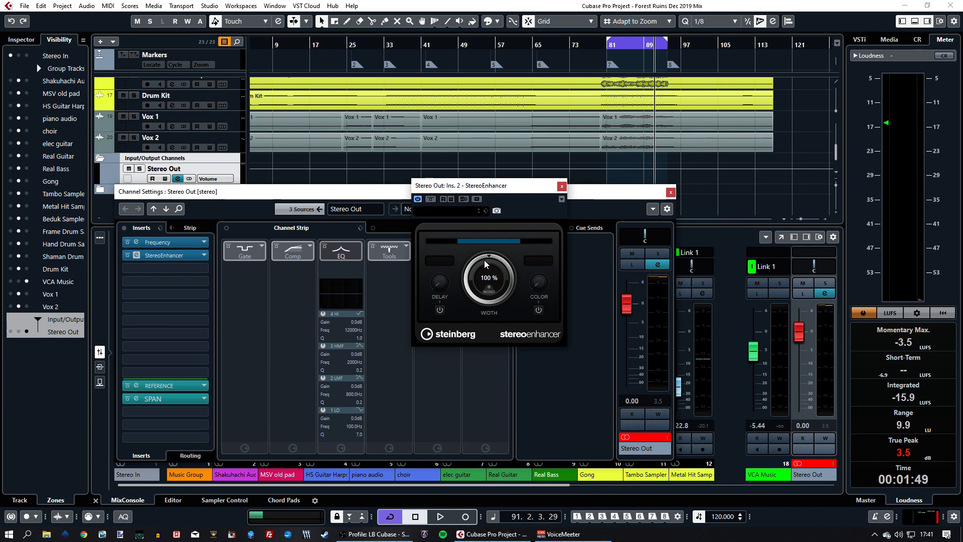
# Widen the StereoEnhancer to 148 % while auditioning the loop, and close the plug-in window.
pyautogui.press('space')
pyautogui.moveTo(472, 287); pyautogui.dragTo(476, 245)
pyautogui.press('space')
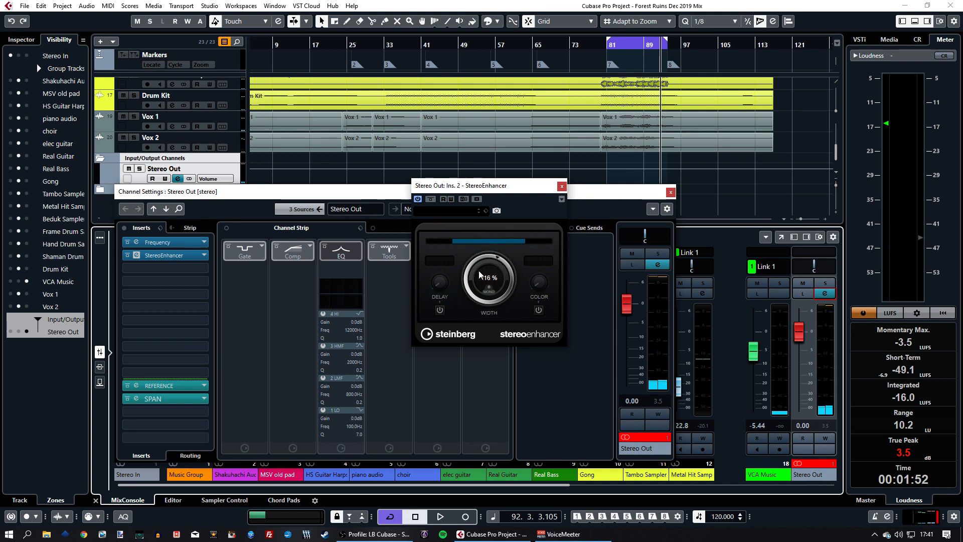
pyautogui.press('space')
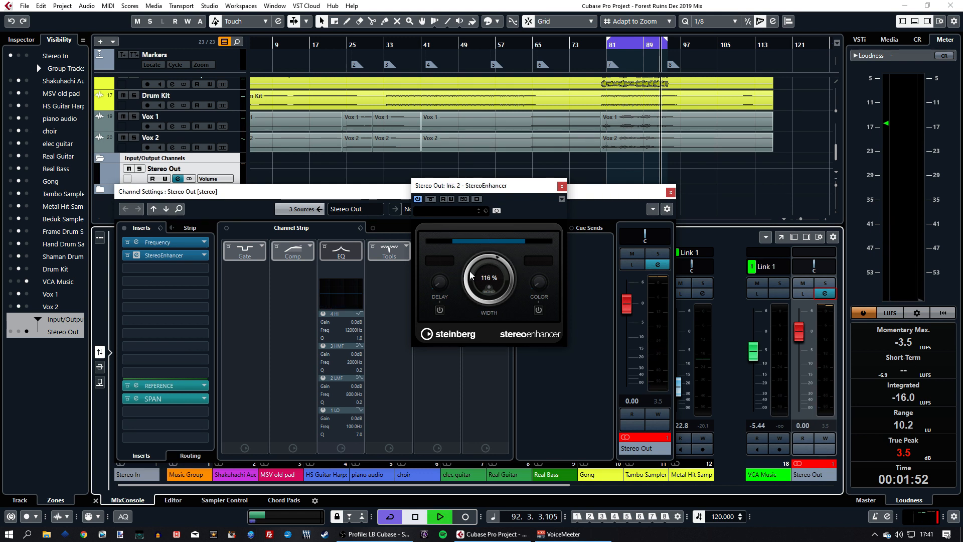
pyautogui.moveTo(471, 275); pyautogui.dragTo(473, 268)
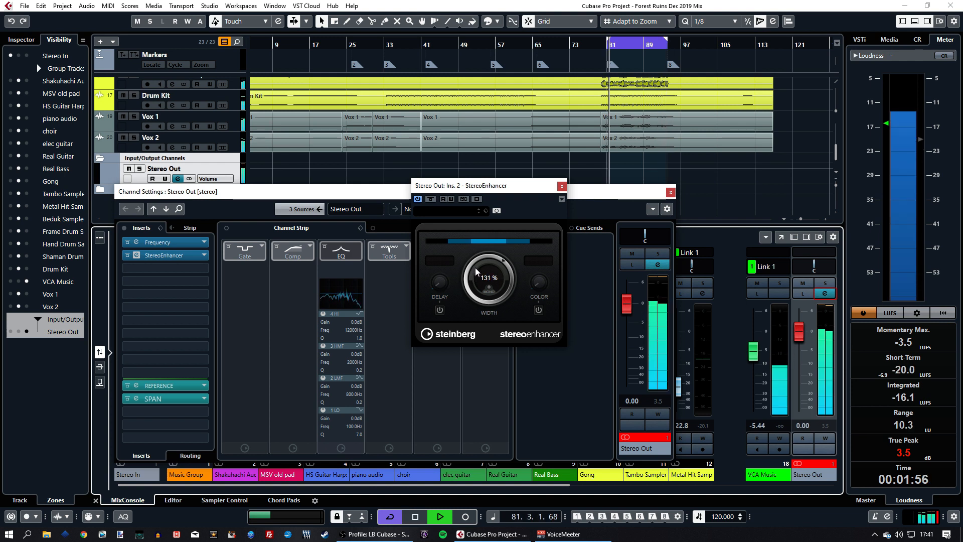
pyautogui.moveTo(471, 274); pyautogui.dragTo(472, 265)
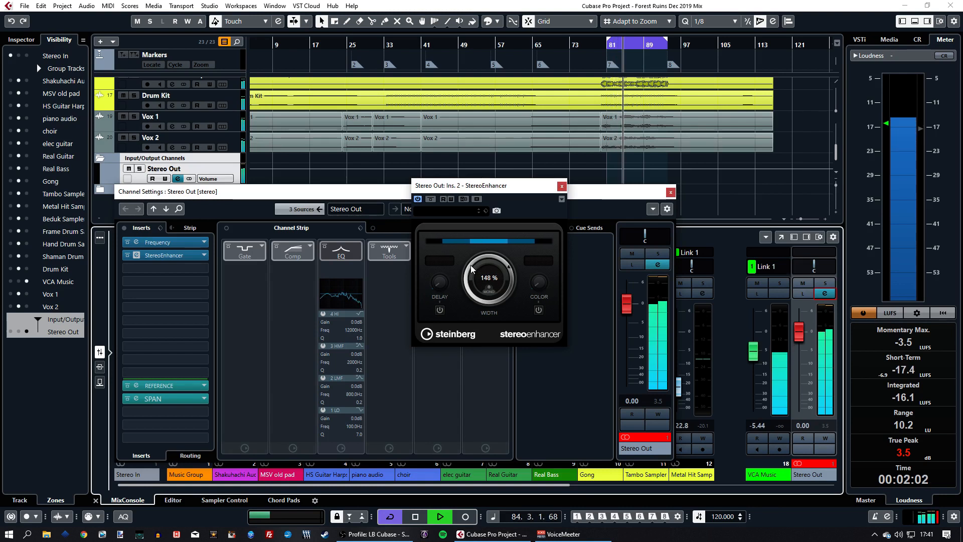
pyautogui.click(562, 186)
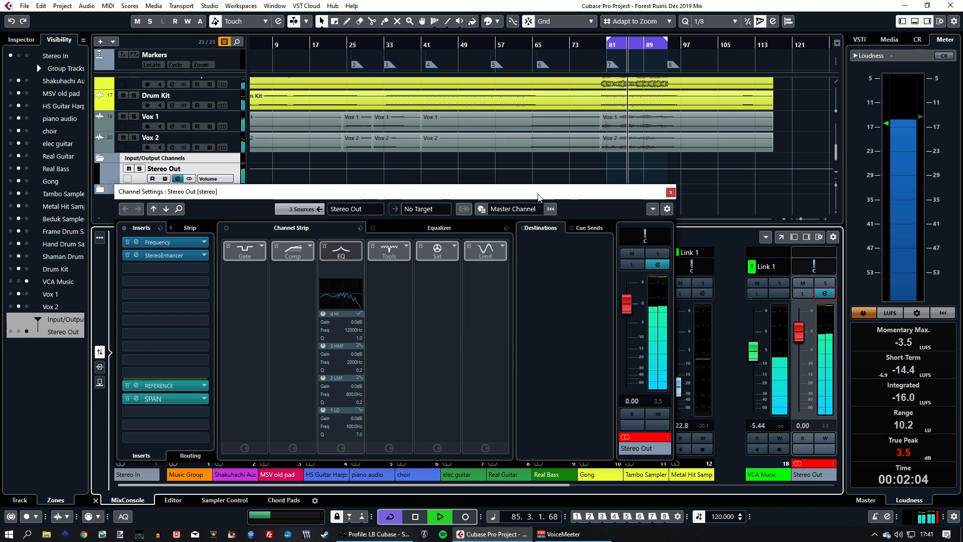
# Compare the mix with and without the StereoEnhancer by bypassing and re-enabling its insert, and stop playback.
pyautogui.click(126, 254)
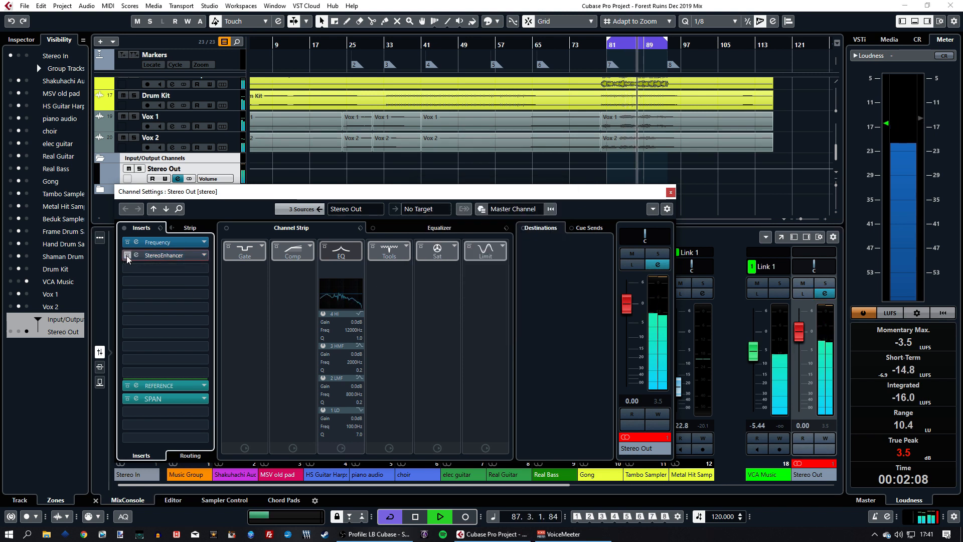
pyautogui.click(126, 255)
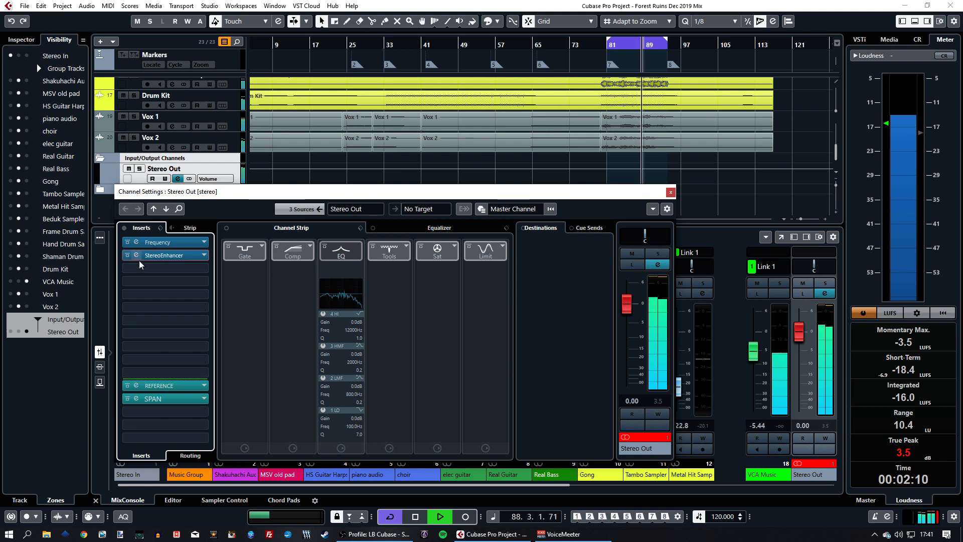
pyautogui.press('space')
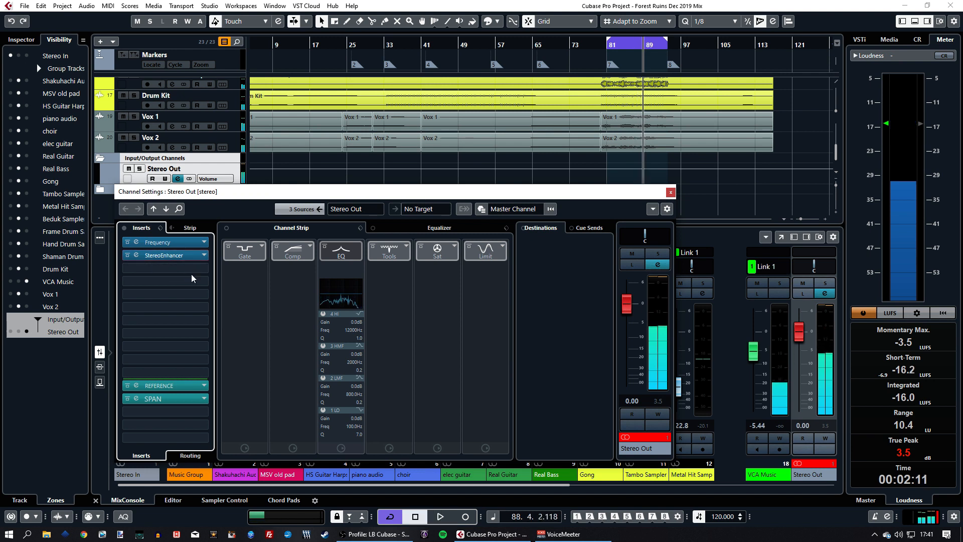
# Insert the Compressor from the Dynamics category in the third insert slot of the Stereo Out channel.
pyautogui.click(160, 267)
pyautogui.click(137, 344)
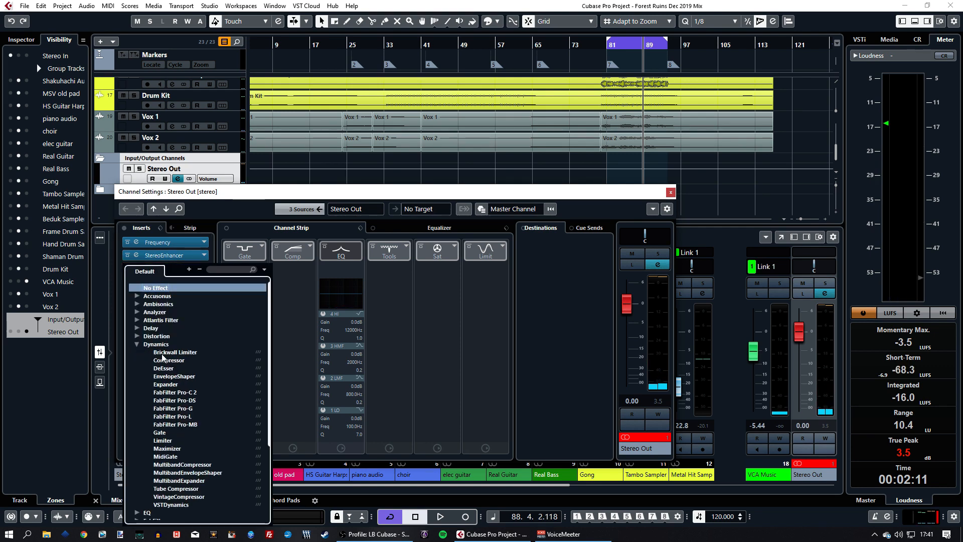
pyautogui.doubleClick(168, 360)
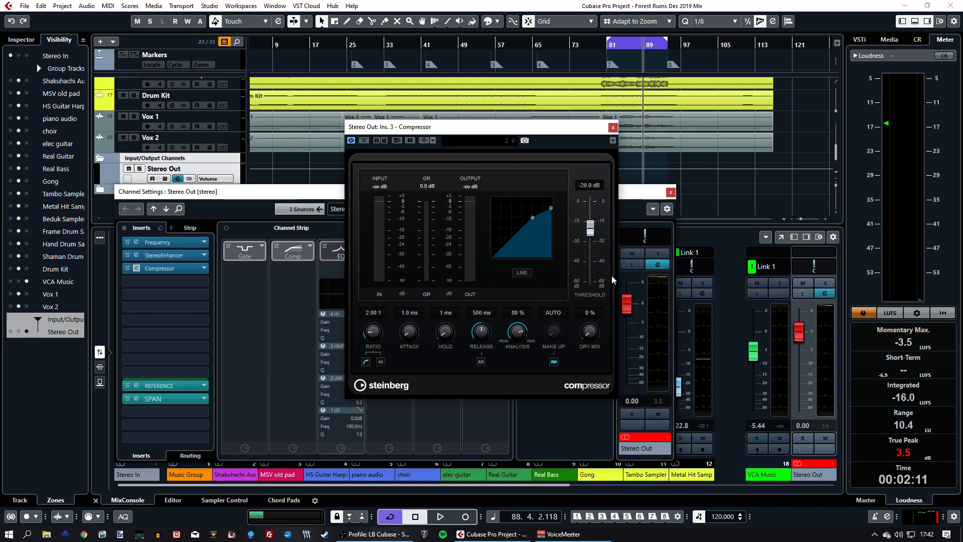
# Turn off the Compressor's automatic make-up gain, set its threshold to -17.3 dB while auditioning the loop, and close the plug-in window.
pyautogui.moveTo(590, 228); pyautogui.dragTo(595, 195)
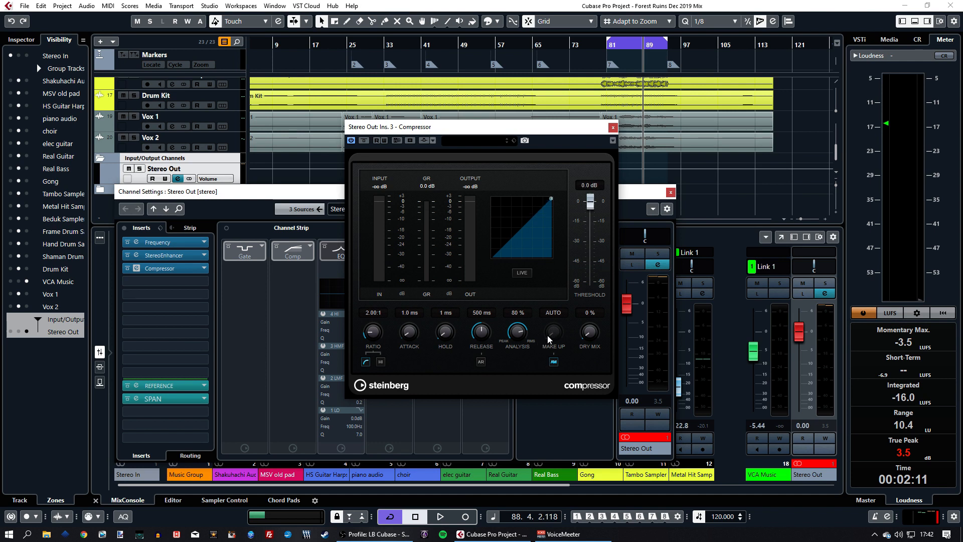
pyautogui.click(554, 361)
pyautogui.press('space')
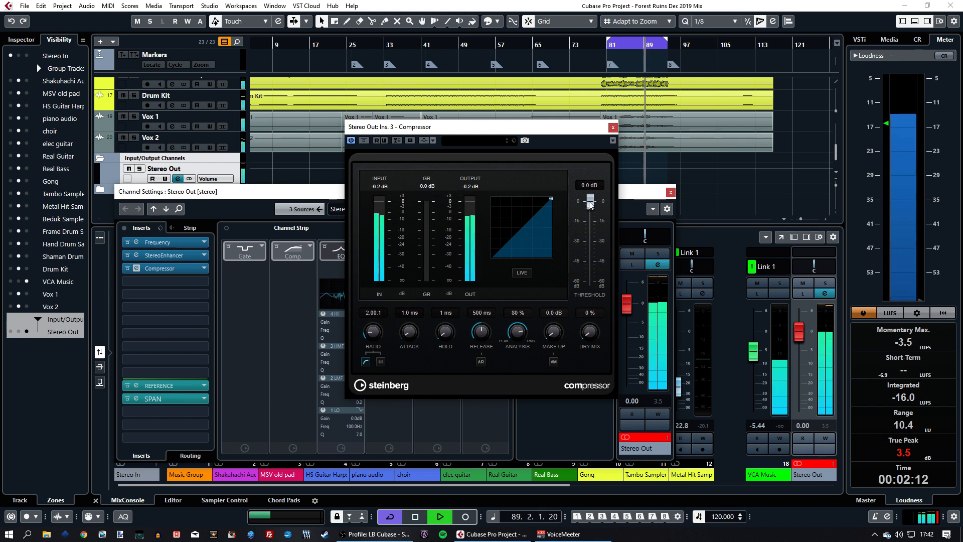
pyautogui.moveTo(592, 208); pyautogui.dragTo(590, 227)
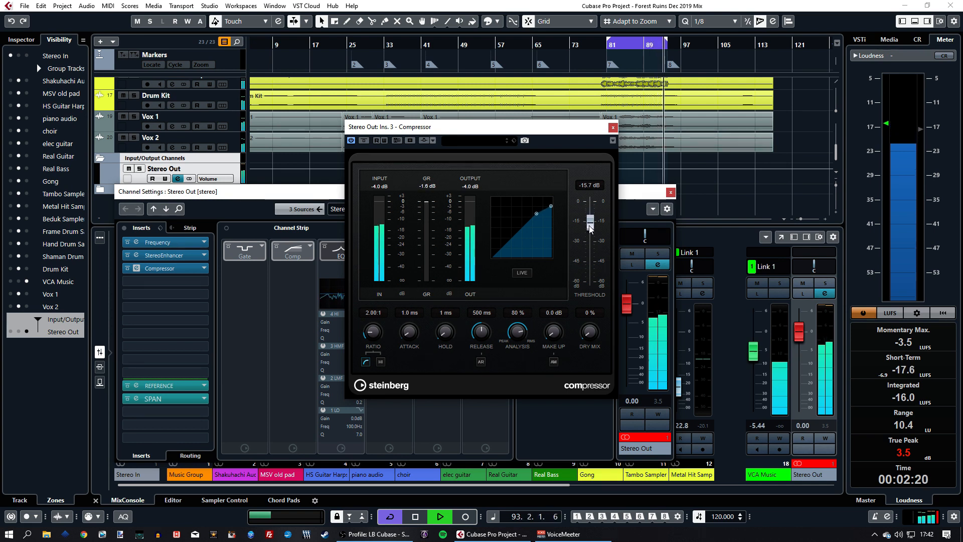
pyautogui.moveTo(589, 225); pyautogui.dragTo(590, 227)
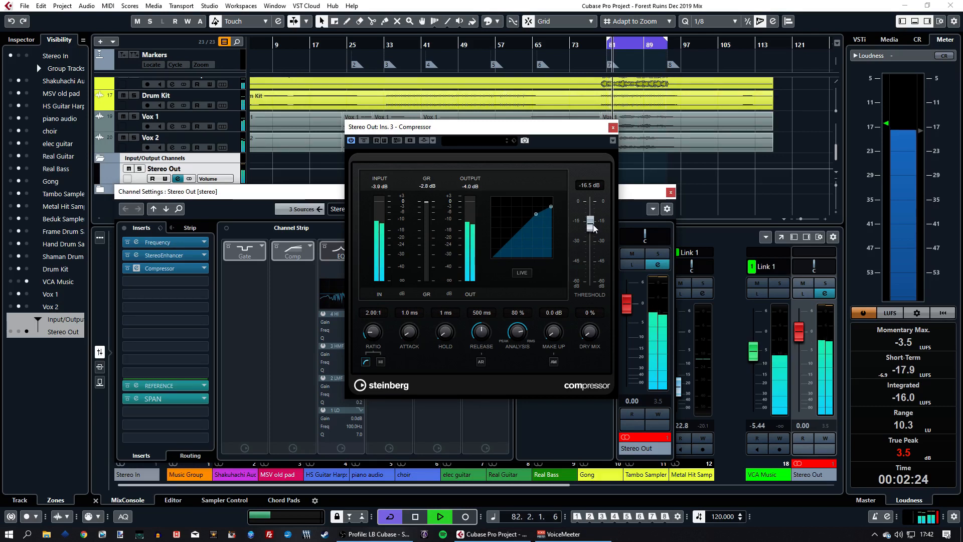
pyautogui.moveTo(591, 224); pyautogui.dragTo(592, 226)
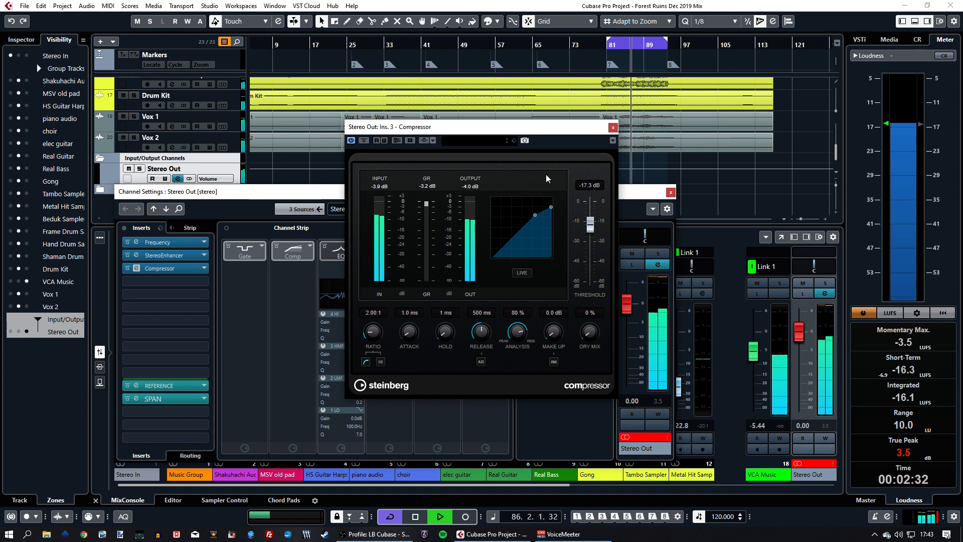
pyautogui.press('space')
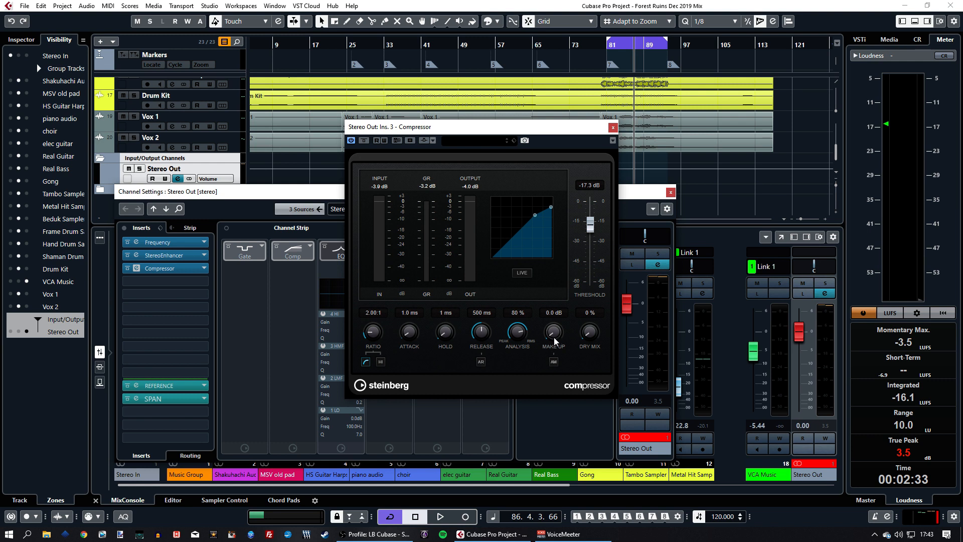
pyautogui.click(612, 128)
# Compare the playing mix with and without the Compressor by bypassing and re-enabling its insert.
pyautogui.press('space')
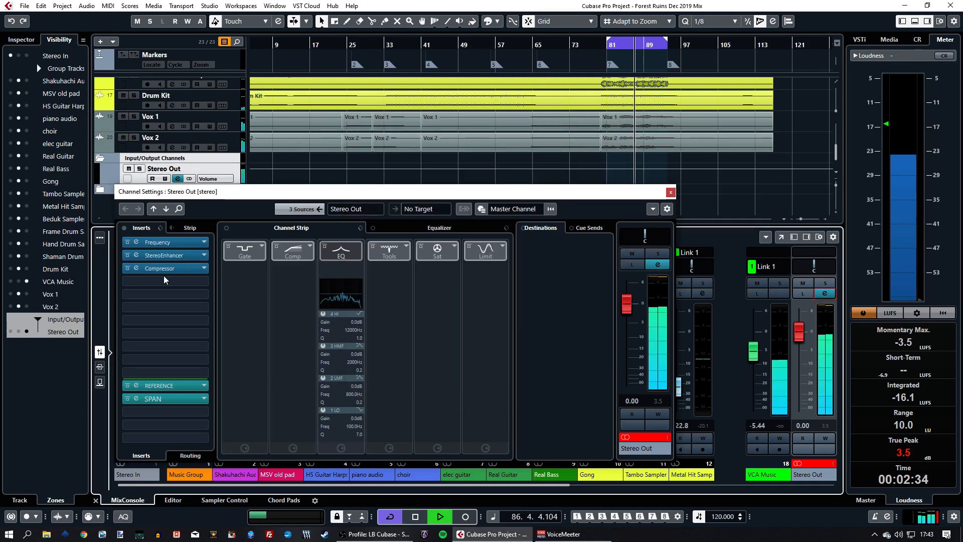
pyautogui.click(127, 269)
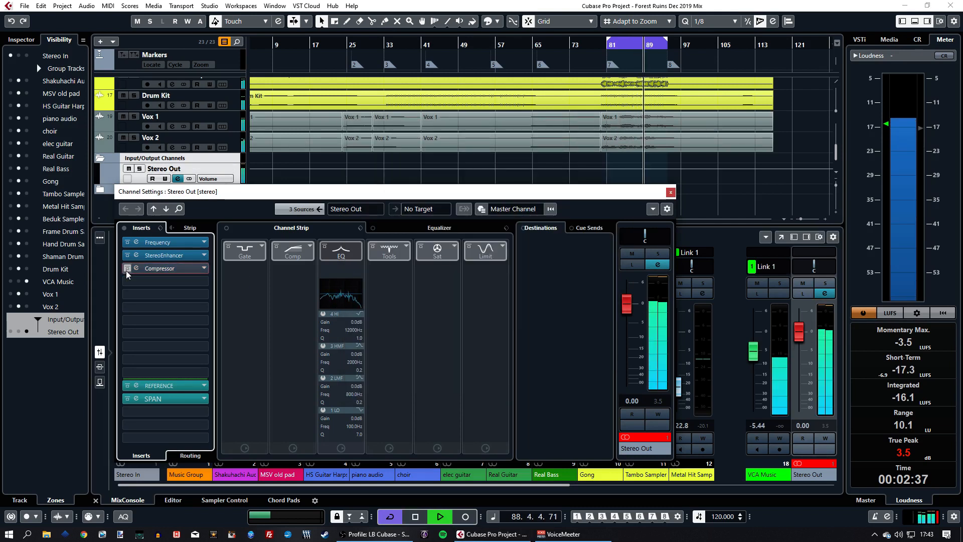
pyautogui.click(126, 270)
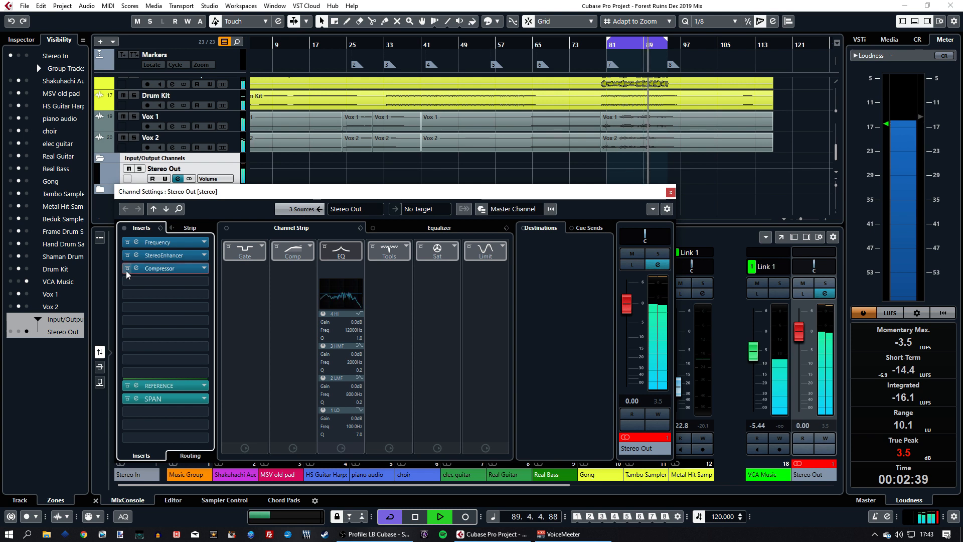
# Insert a second Frequency equalizer from the EQ category in the fourth insert slot of Stereo Out and switch off its bypass.
pyautogui.click(158, 281)
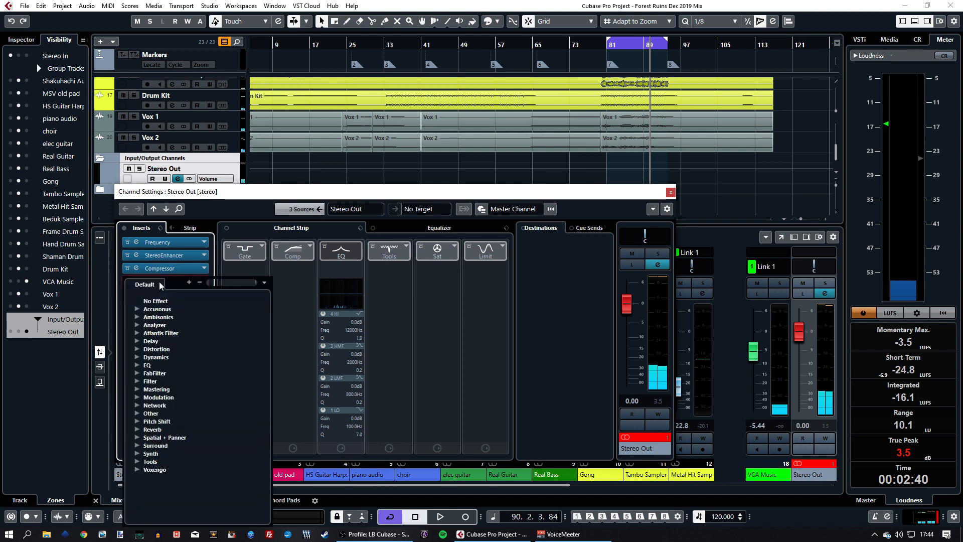
pyautogui.click(139, 365)
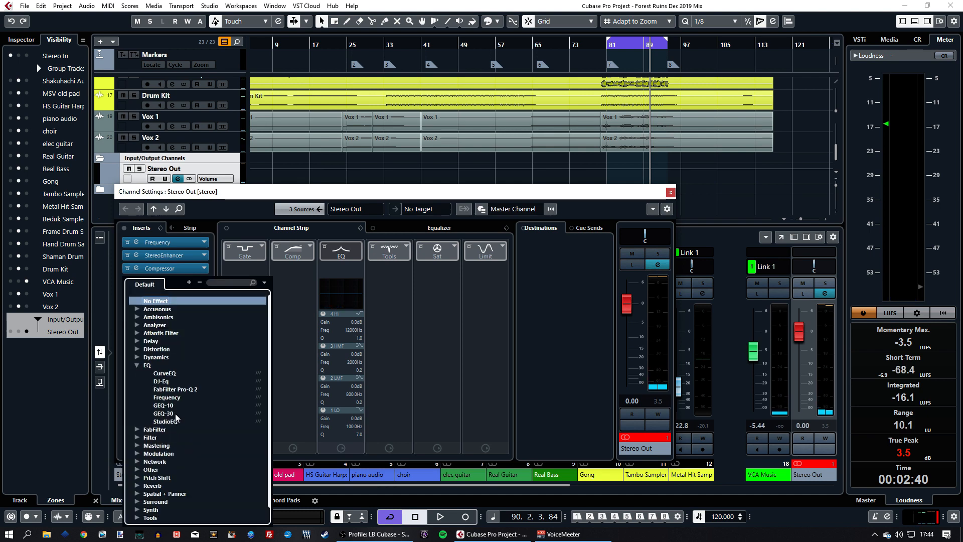
pyautogui.click(167, 397)
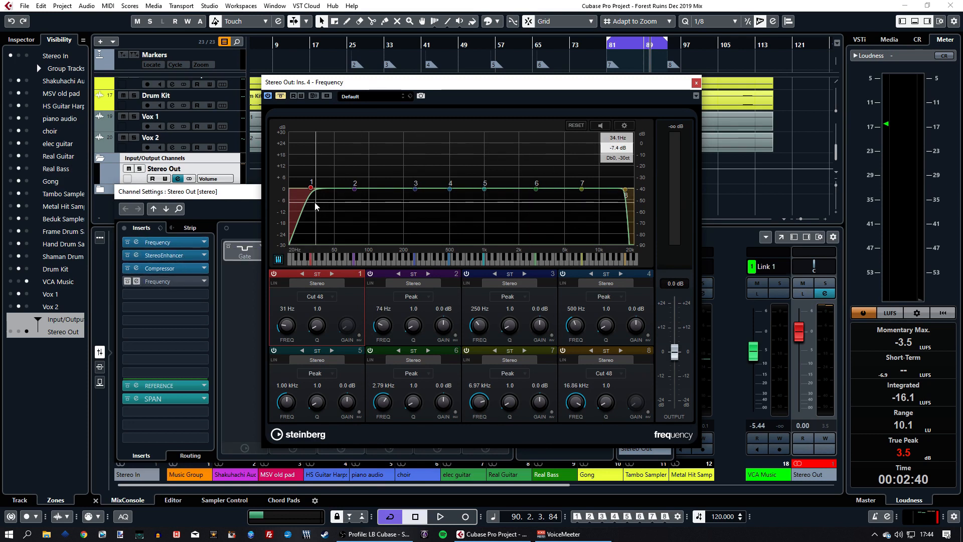
pyautogui.click(126, 285)
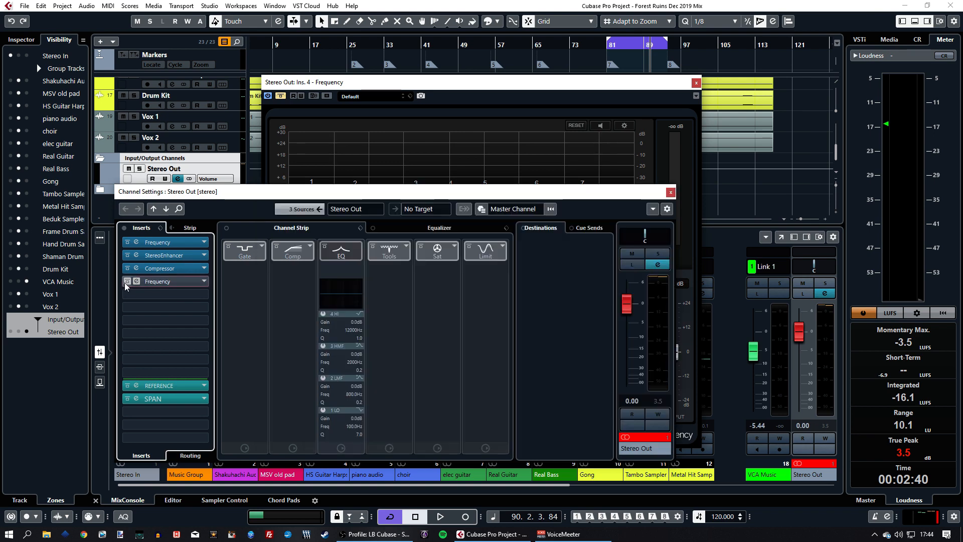
pyautogui.click(126, 283)
# Set band 5 of the second Frequency to 2.1 dB at 1.73 kHz while auditioning the loop, and stop playback.
pyautogui.press('space')
pyautogui.click(420, 83)
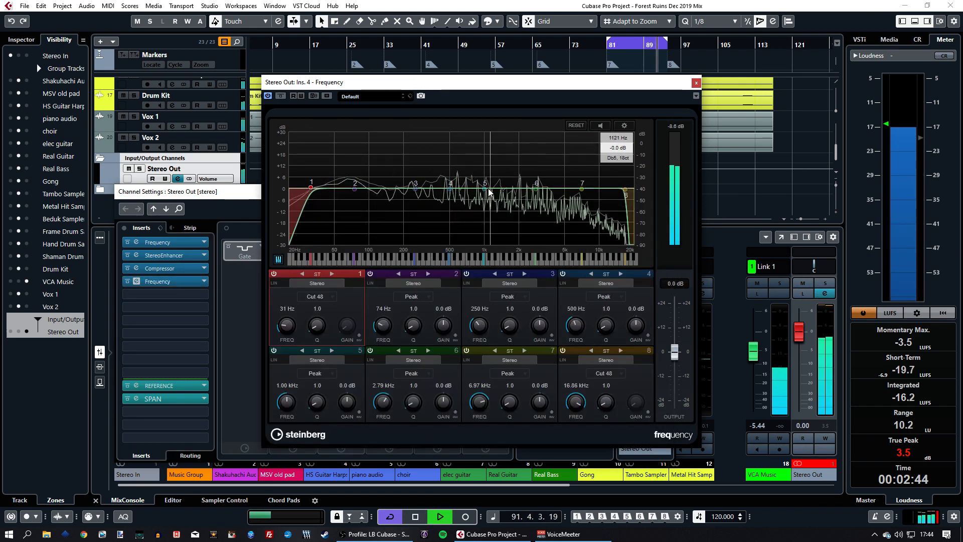
pyautogui.moveTo(487, 191); pyautogui.dragTo(492, 189)
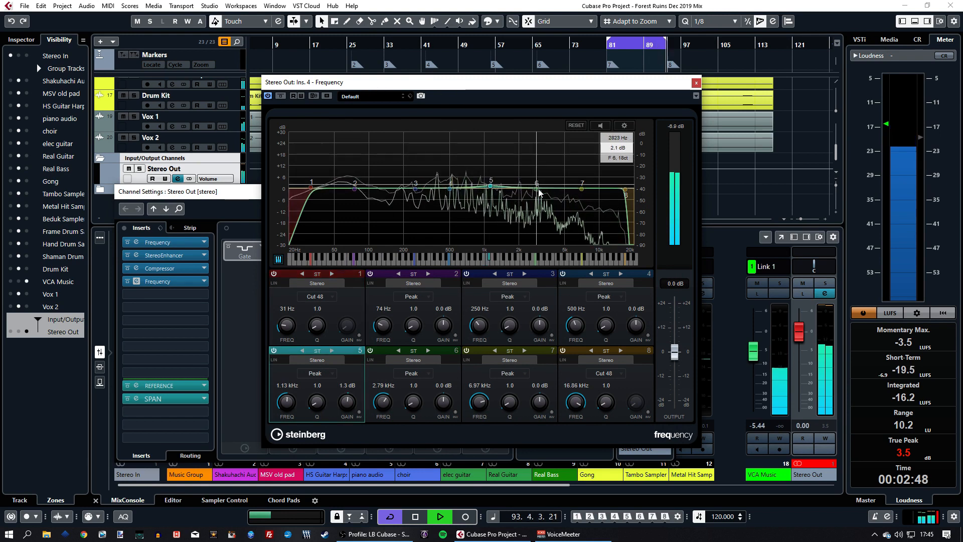
pyautogui.moveTo(490, 186); pyautogui.dragTo(512, 183)
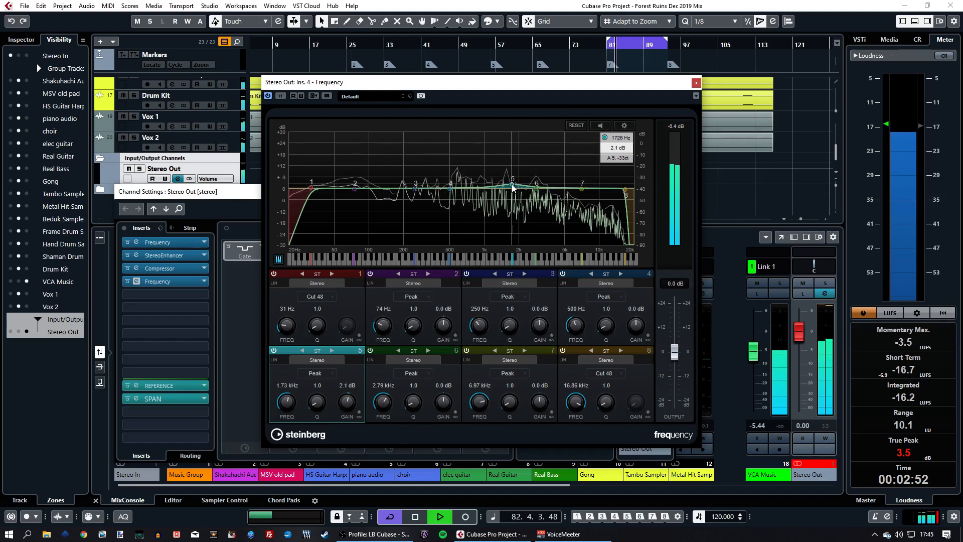
pyautogui.press('space')
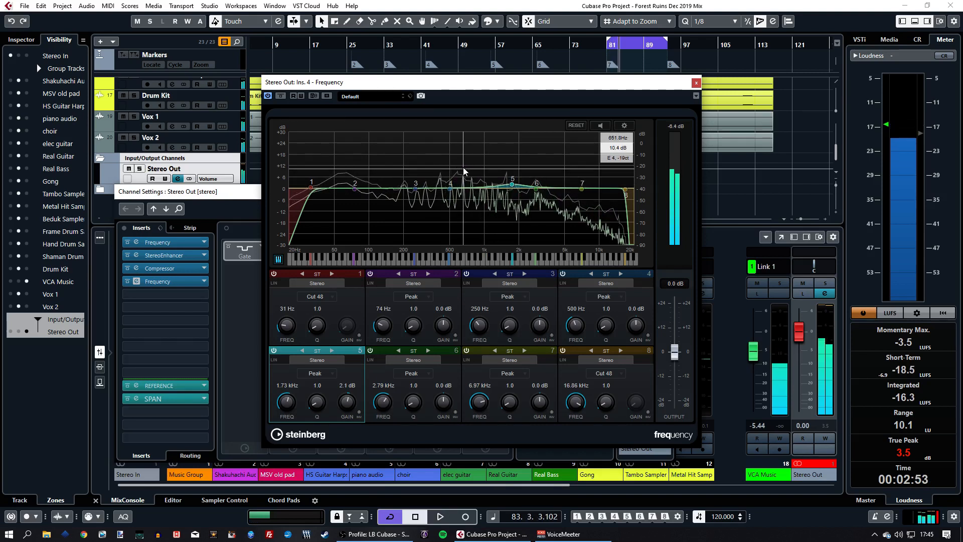
# Open the SPAN analyzer and arrange the Frequency and channel windows clear of it while playing the loop to check the spectrum.
pyautogui.moveTo(371, 82); pyautogui.dragTo(351, 52)
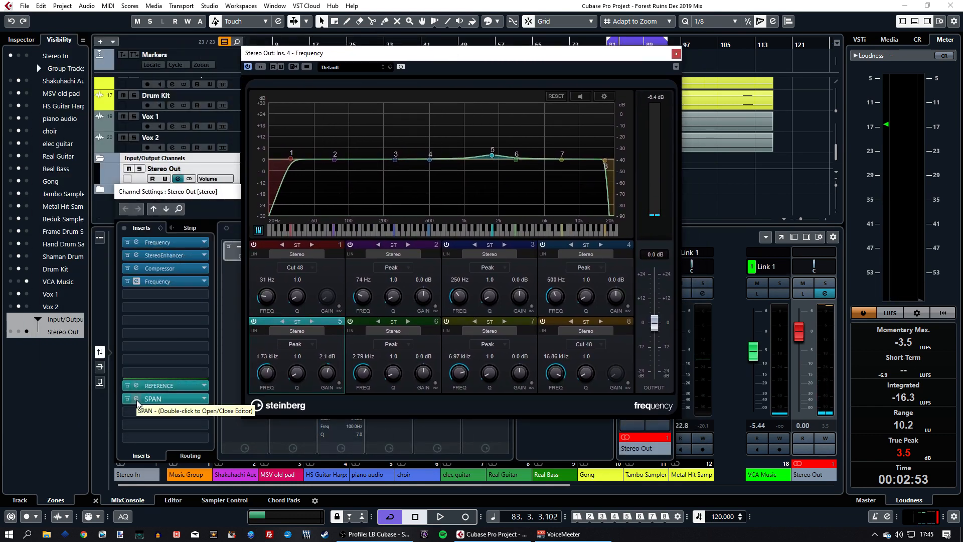
pyautogui.click(183, 400)
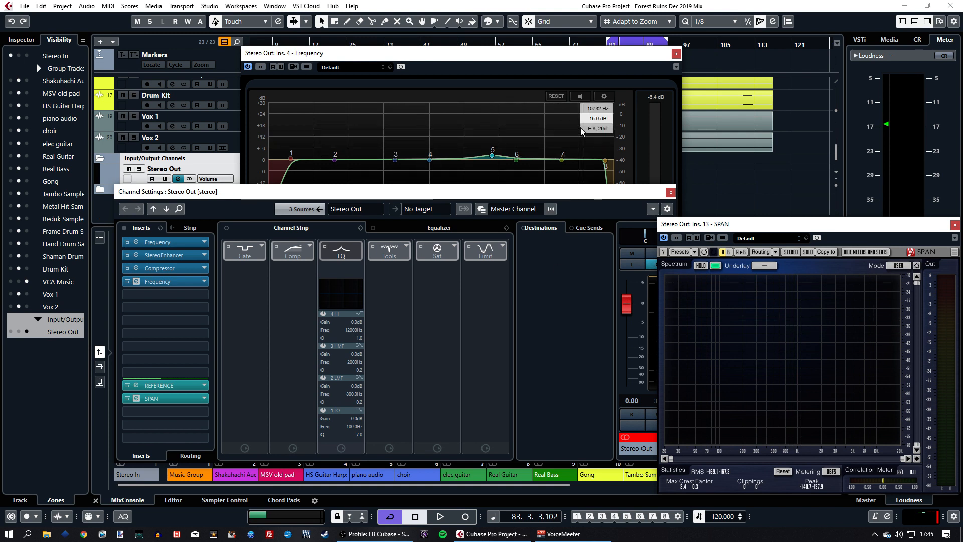
pyautogui.moveTo(528, 197); pyautogui.dragTo(509, 228)
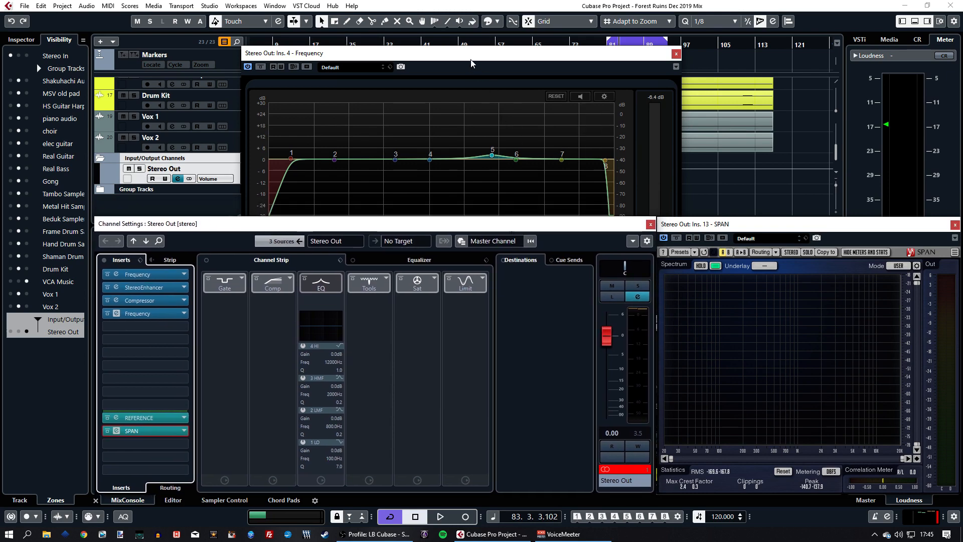
pyautogui.press('space')
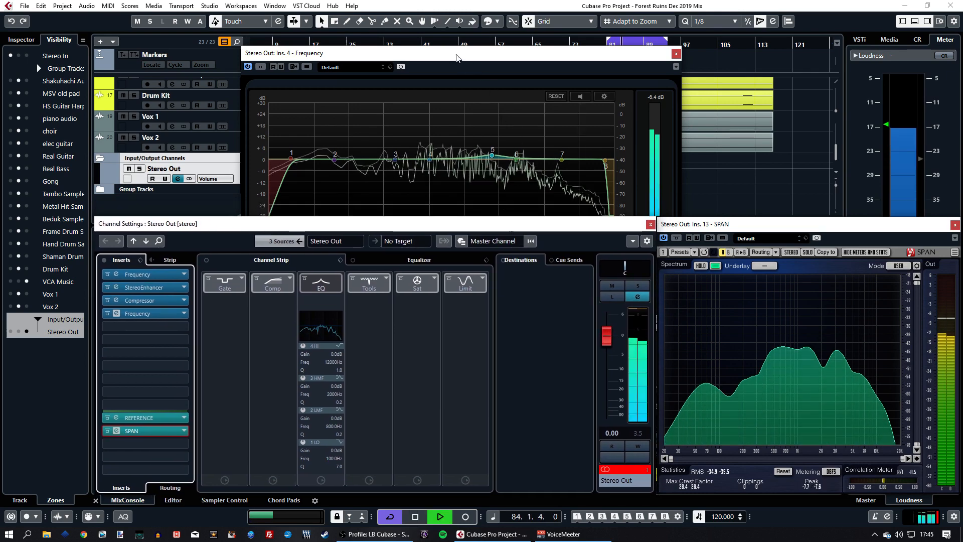
pyautogui.moveTo(456, 58); pyautogui.dragTo(415, 69)
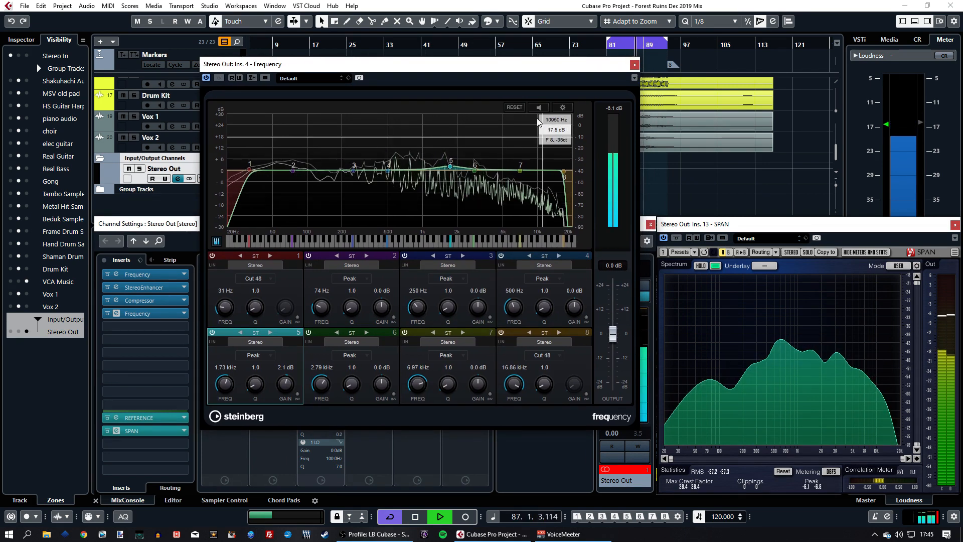
pyautogui.press('space')
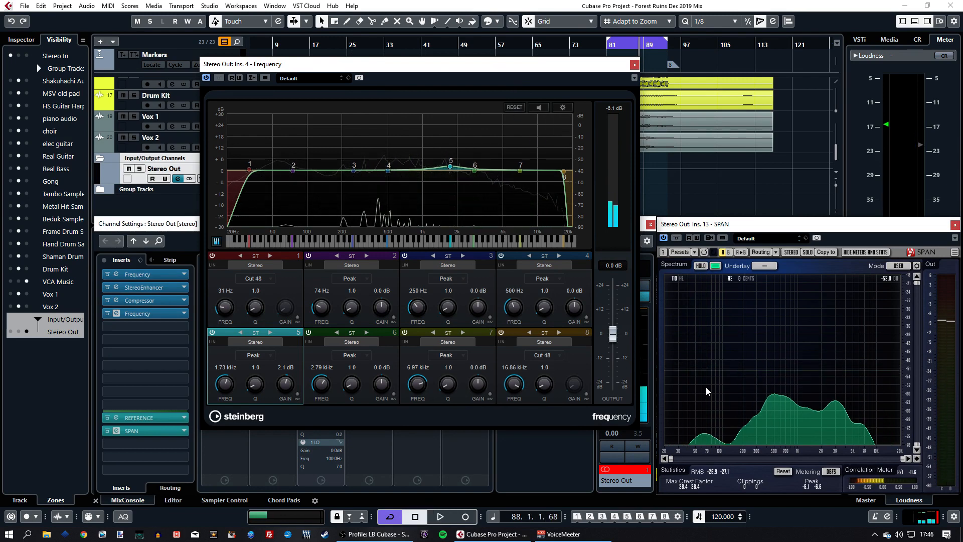
# During playback, set band 2 to 4.0 dB at 49 Hz, band 5 to 1.3 dB at 1.69 kHz and band 6 to 0.3 dB at 3.09 kHz.
pyautogui.press('space')
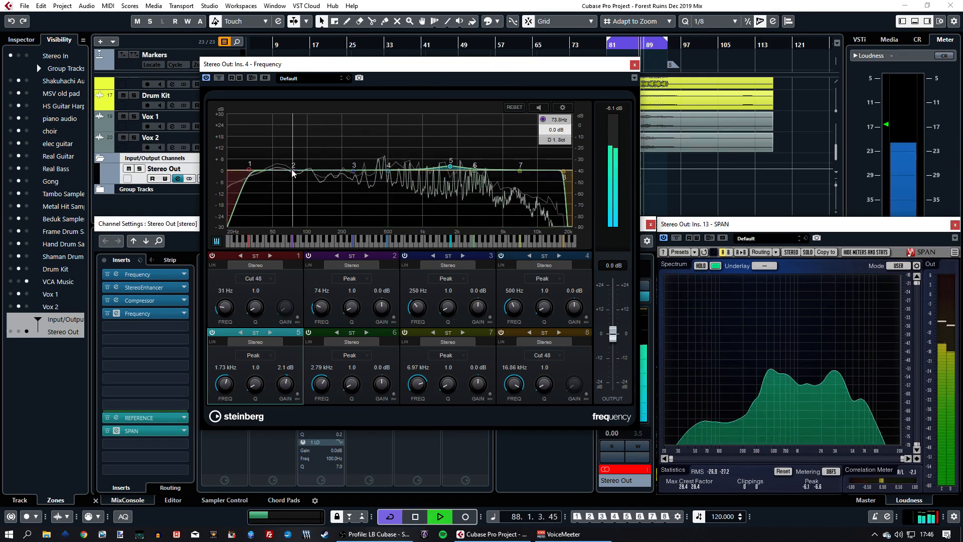
pyautogui.moveTo(294, 171); pyautogui.dragTo(274, 166)
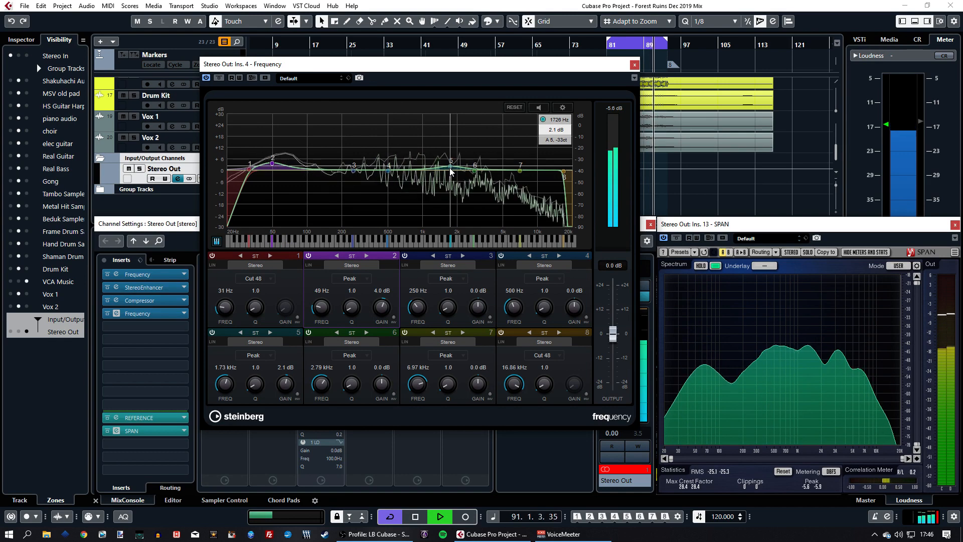
pyautogui.moveTo(450, 166); pyautogui.dragTo(479, 171)
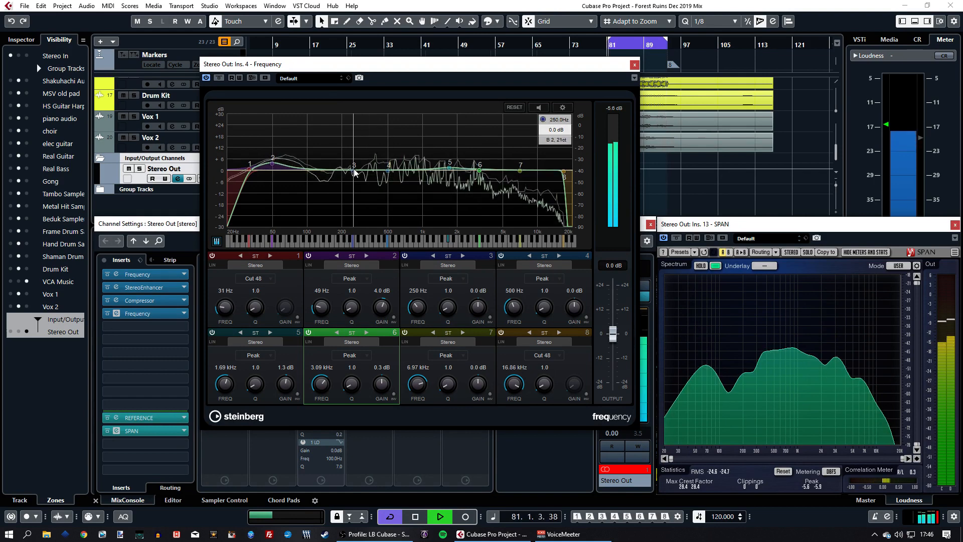
# Set band 3 to 2.9 dB at 112 Hz and band 2 to 5.6 dB at 48 Hz.
pyautogui.moveTo(353, 172); pyautogui.dragTo(328, 169)
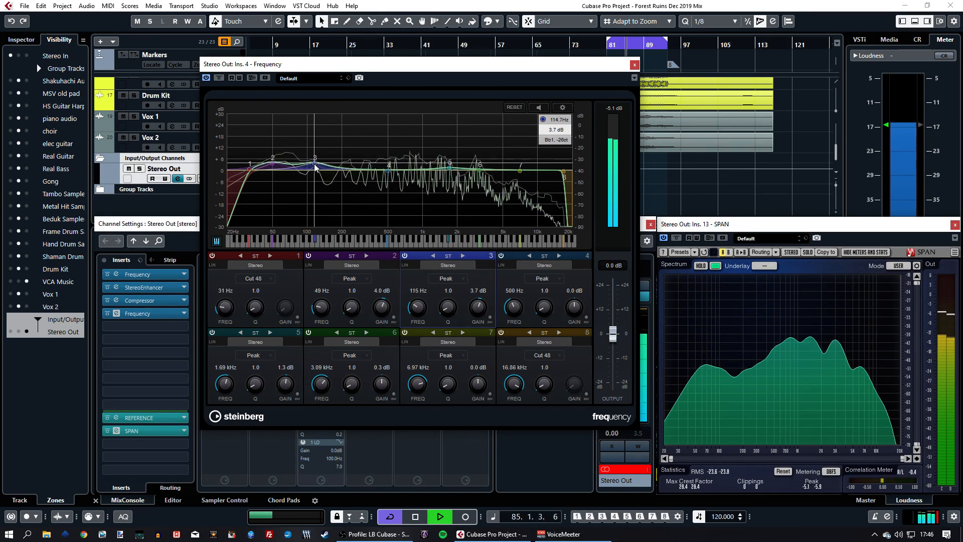
pyautogui.moveTo(313, 169); pyautogui.dragTo(274, 163)
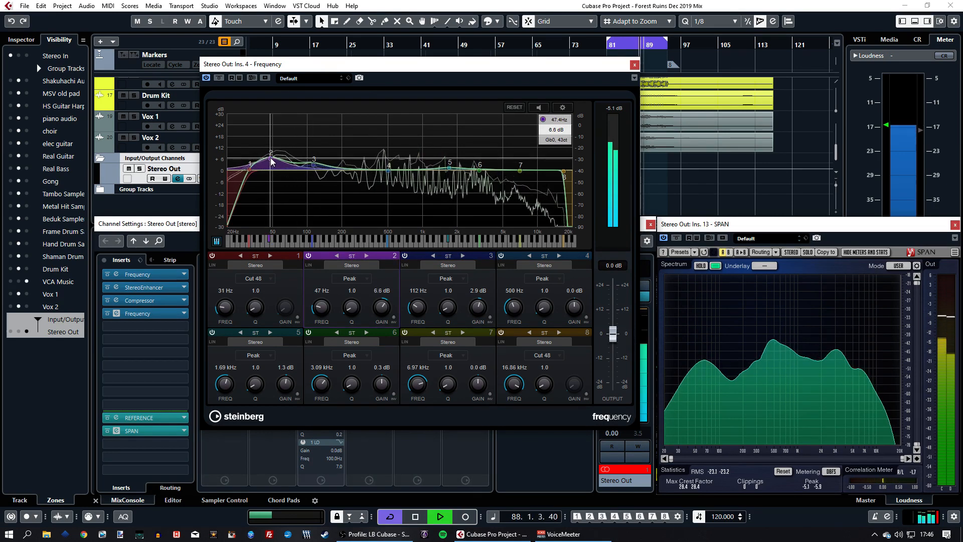
pyautogui.moveTo(272, 159); pyautogui.dragTo(272, 161)
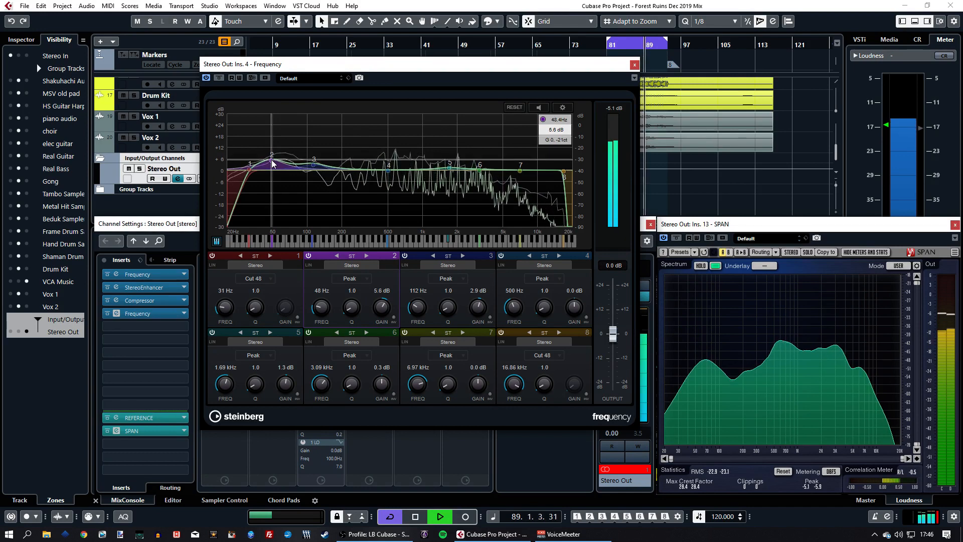
# Set band 5 to 0.8 dB at 1.74 kHz and band 6 to 0.0 dB at 3.38 kHz, and stop playback.
pyautogui.moveTo(479, 171); pyautogui.dragTo(478, 174)
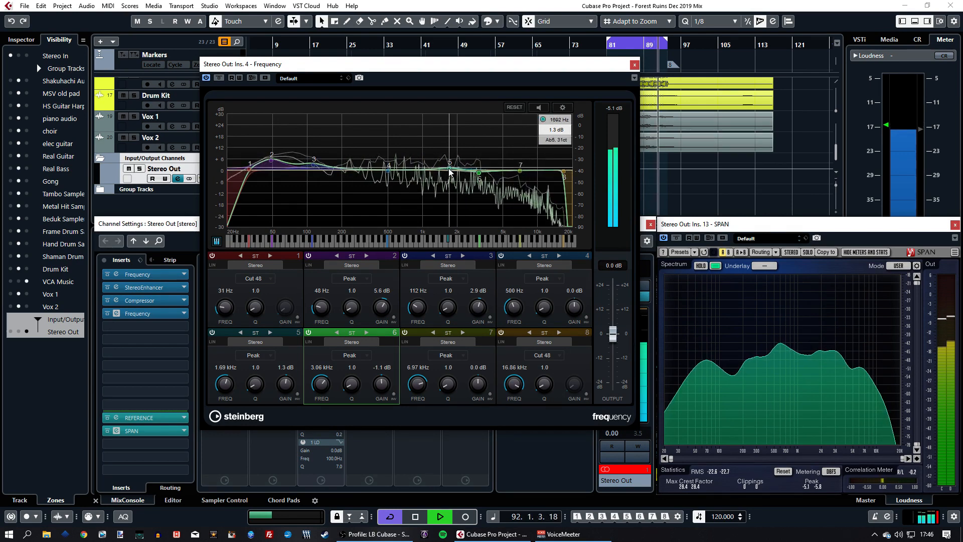
pyautogui.moveTo(449, 168); pyautogui.dragTo(485, 173)
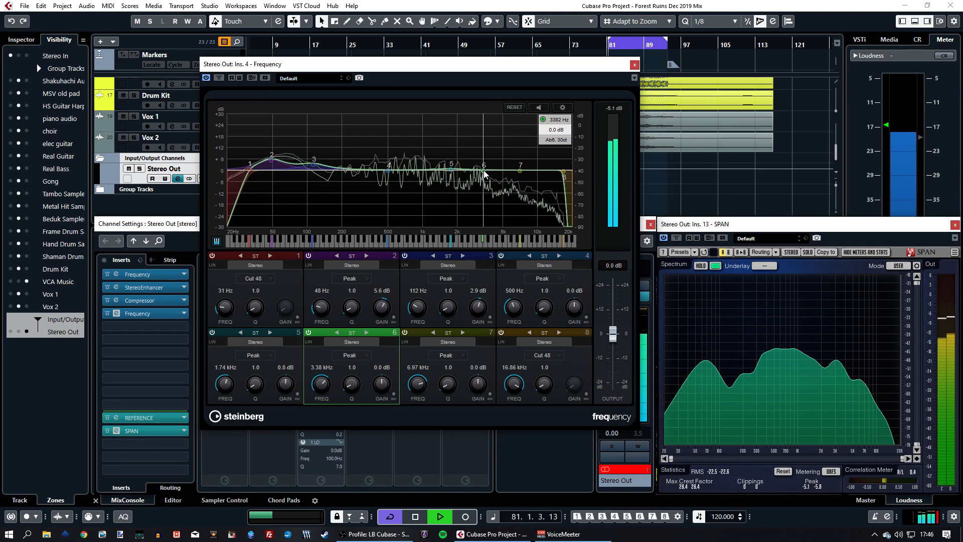
pyautogui.press('space')
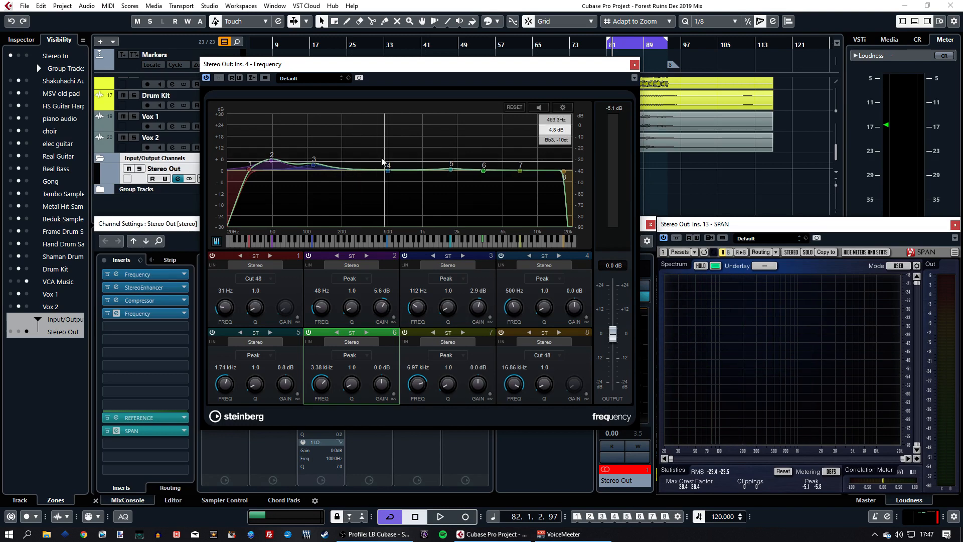
pyautogui.press('space')
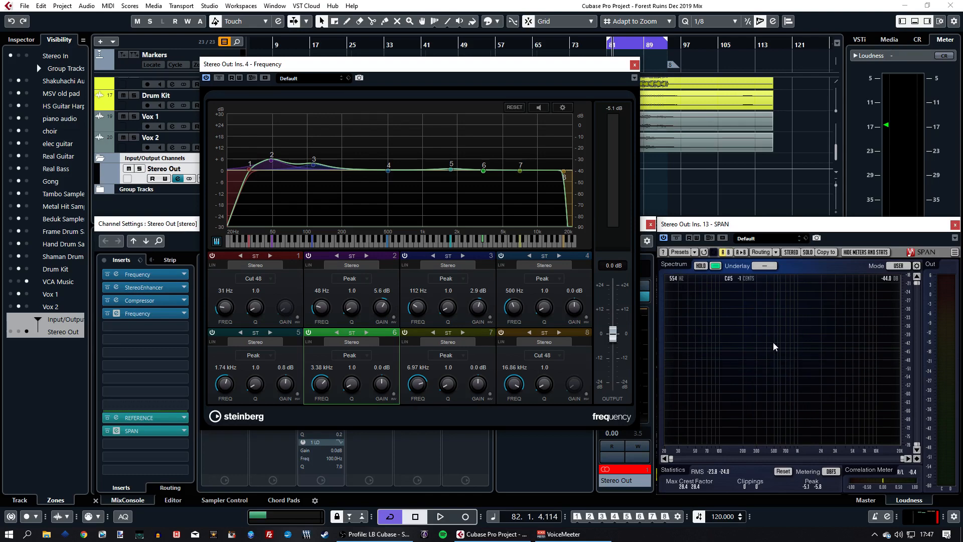
# During playback, set band 6 to 1.3 dB at 4.09 kHz, band 3 to 2.4 dB at 123 Hz and band 2 to 5.0 dB at 50 Hz.
pyautogui.press('space')
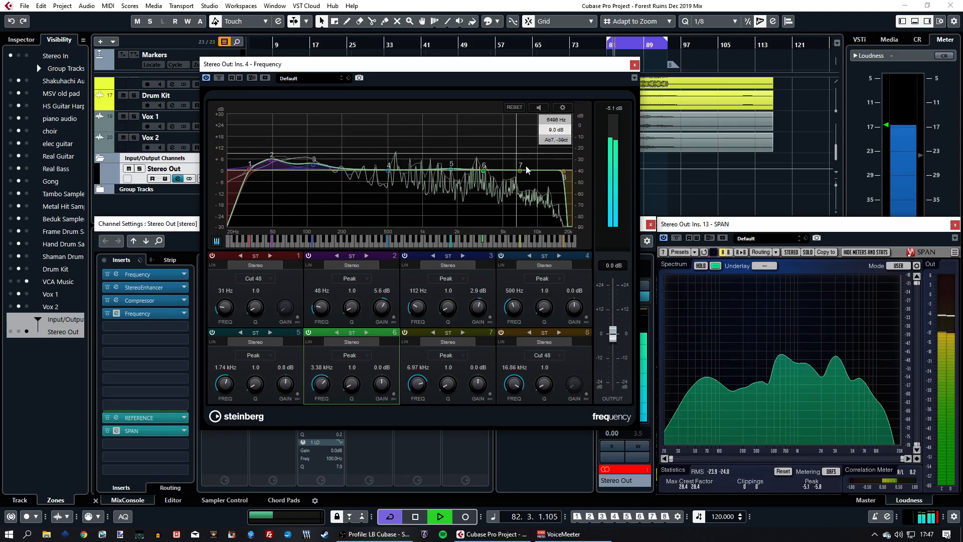
pyautogui.moveTo(483, 171); pyautogui.dragTo(493, 172)
pyautogui.moveTo(314, 166); pyautogui.dragTo(273, 163)
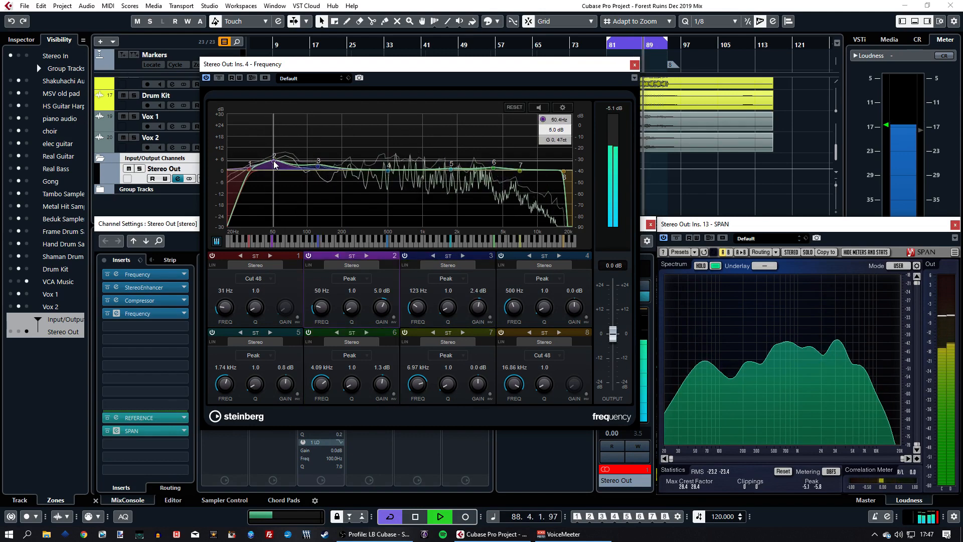
pyautogui.click(634, 65)
pyautogui.press('space')
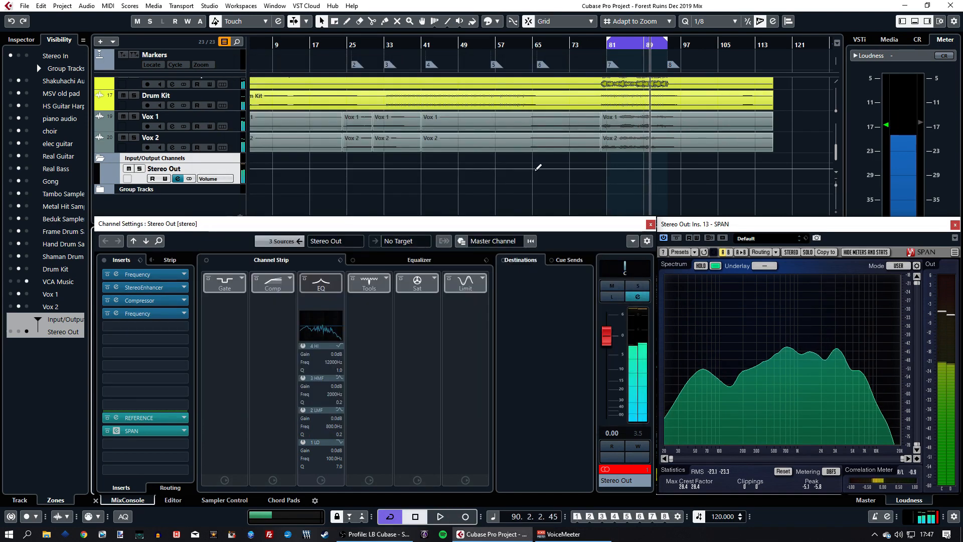
# Add the Magneto II distortion effect to the fifth Stereo Out insert slot and position its window clear of SPAN and the insert list.
pyautogui.click(128, 325)
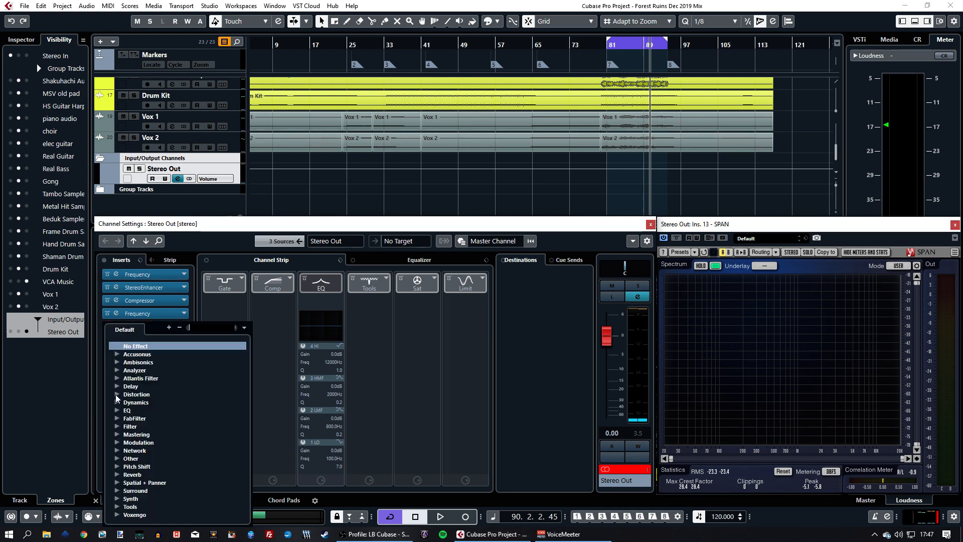
pyautogui.click(116, 394)
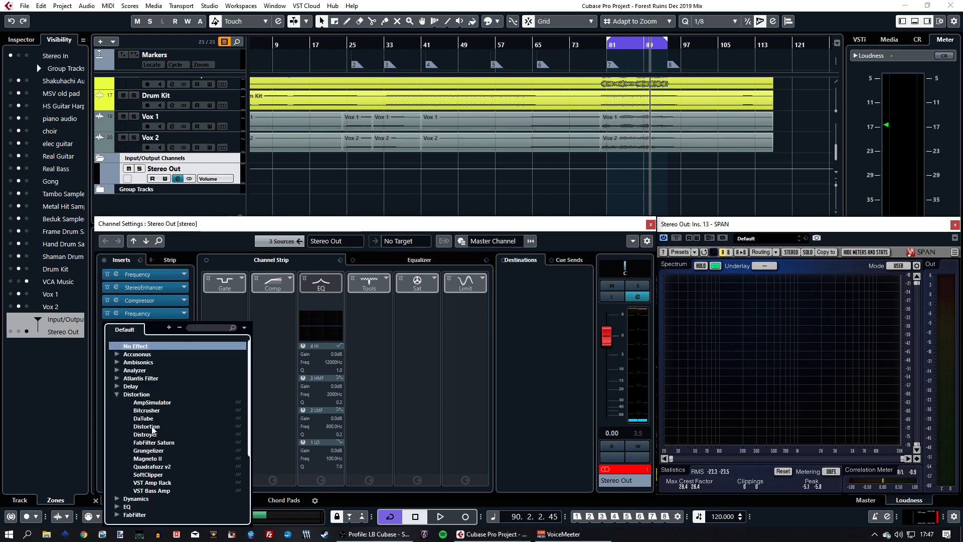
pyautogui.click(147, 459)
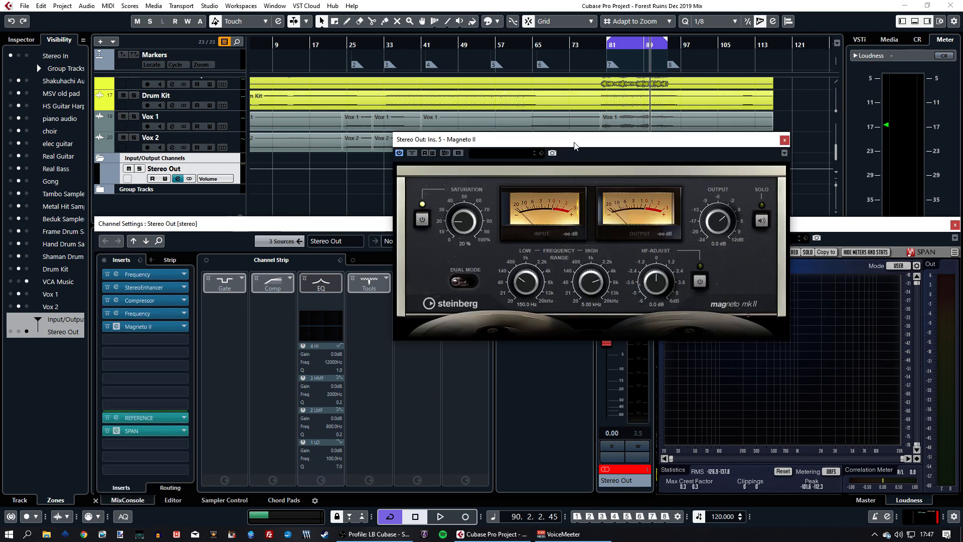
pyautogui.moveTo(571, 137); pyautogui.dragTo(379, 223)
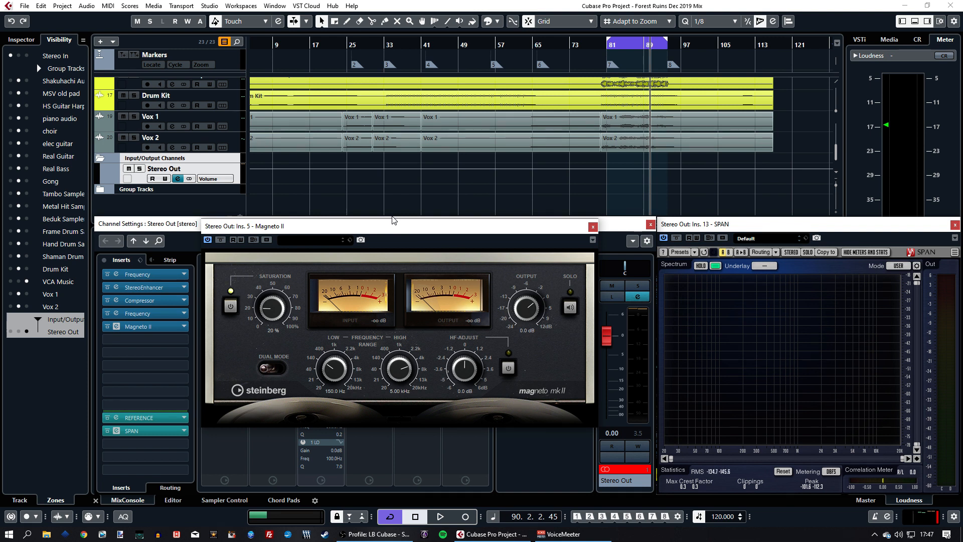
pyautogui.moveTo(413, 231); pyautogui.dragTo(393, 229)
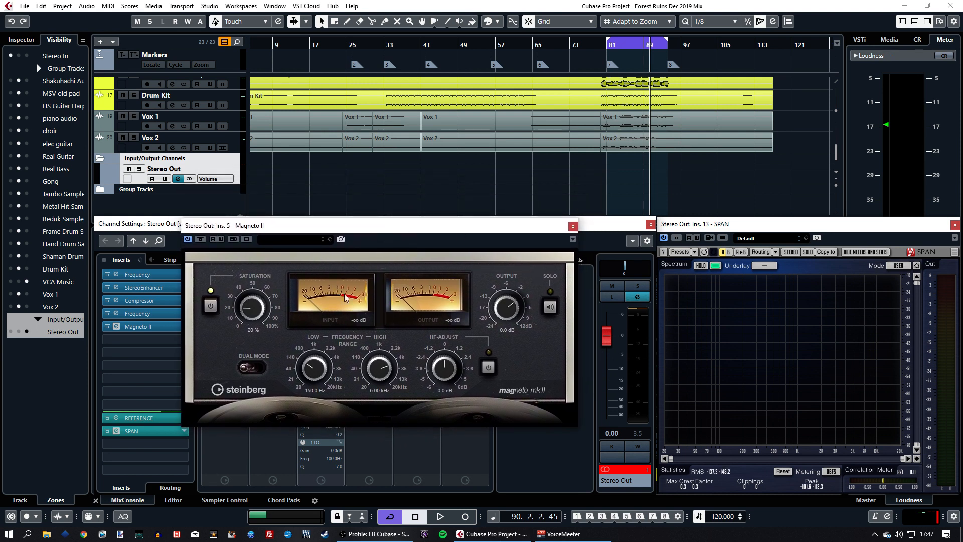
pyautogui.moveTo(379, 223); pyautogui.dragTo(386, 224)
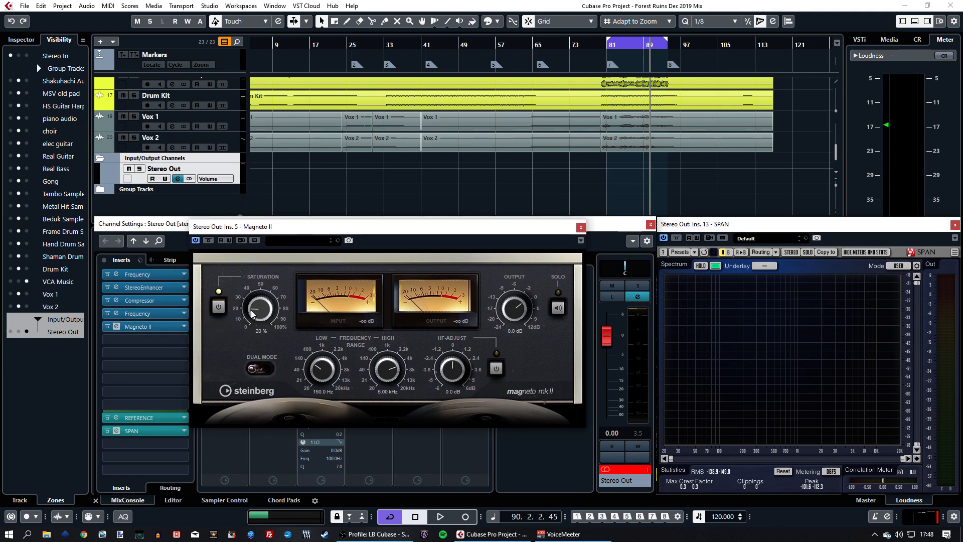
# In Magneto II, set saturation to 0 %, the frequency range to 408.8 Hz low and 7.86 kHz high, and enable Dual Mode.
pyautogui.moveTo(254, 310); pyautogui.dragTo(267, 382)
pyautogui.moveTo(327, 374); pyautogui.dragTo(323, 368)
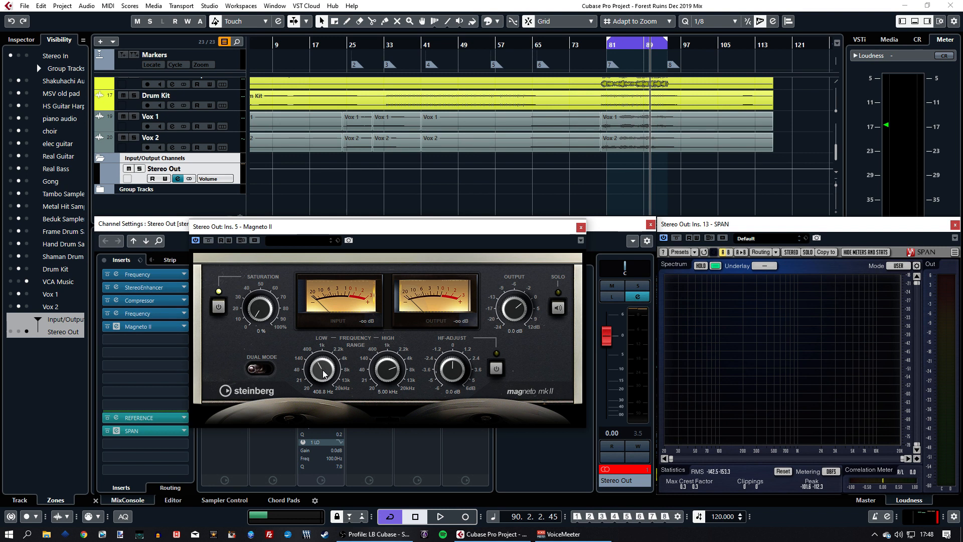
pyautogui.click(256, 370)
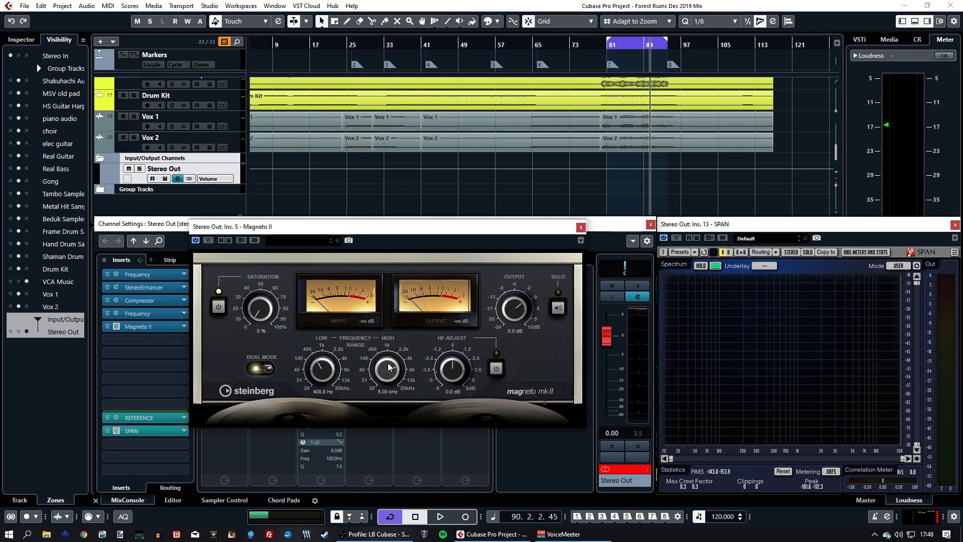
pyautogui.moveTo(385, 362); pyautogui.dragTo(385, 358)
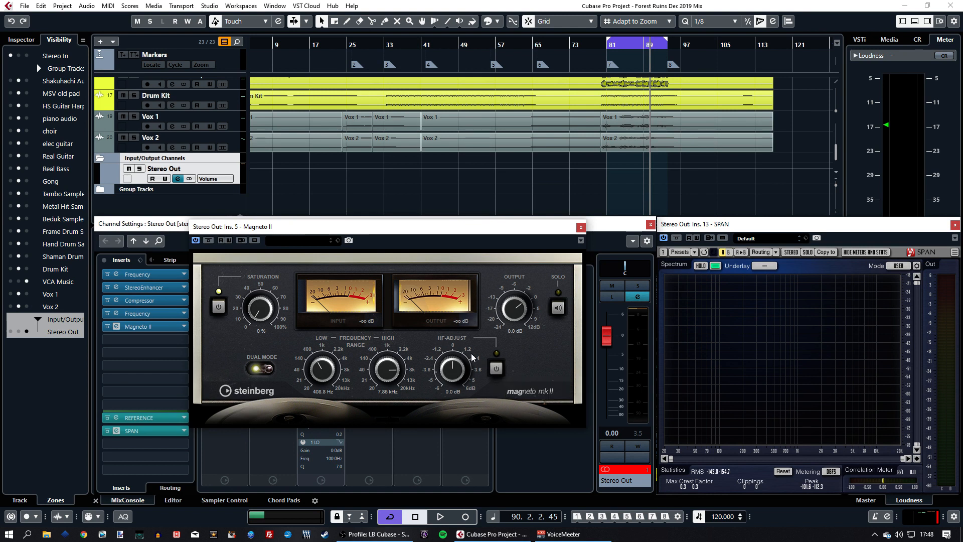
# Enable HF-Adjust and set Magneto II's saturation to 23 % while playing the loop from bar 81.
pyautogui.press('space')
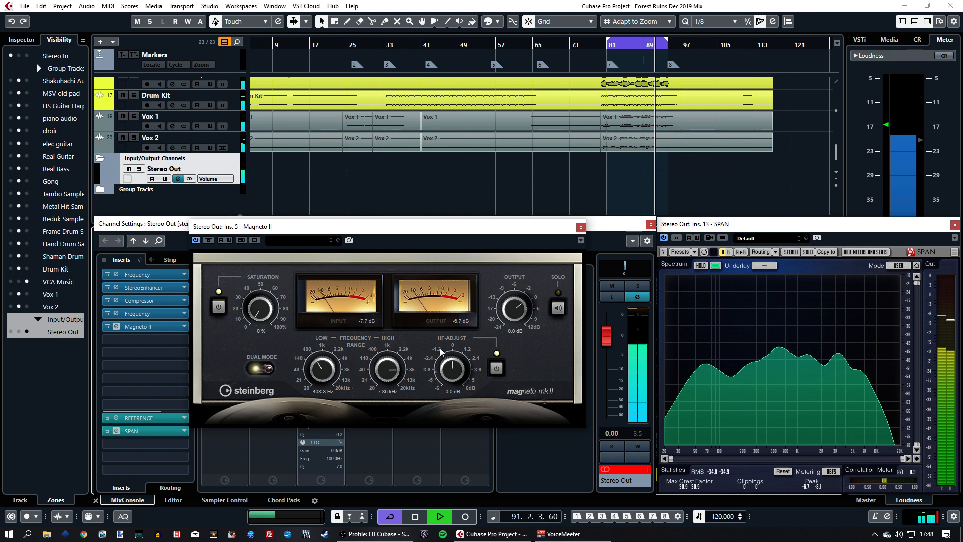
pyautogui.click(253, 312)
pyautogui.press('space')
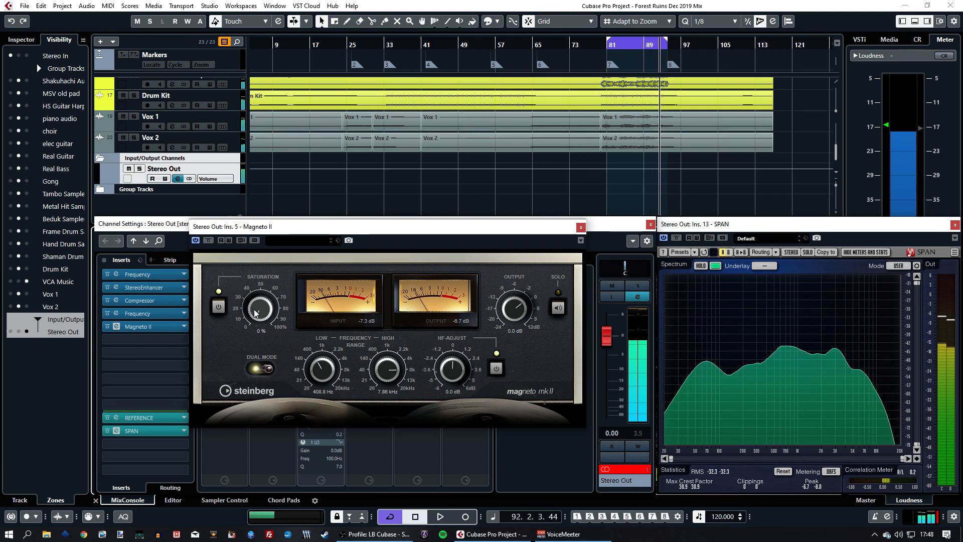
pyautogui.moveTo(252, 313); pyautogui.dragTo(249, 308)
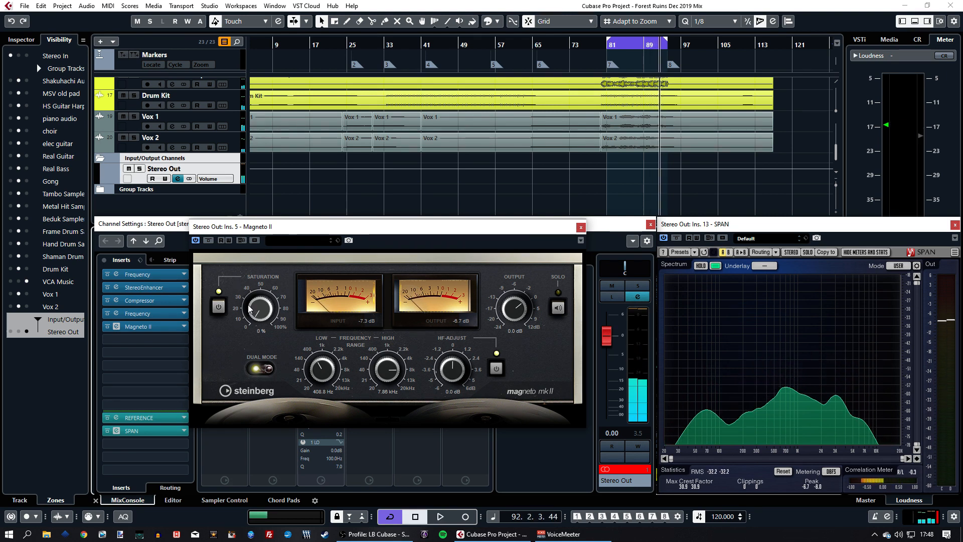
pyautogui.press('space')
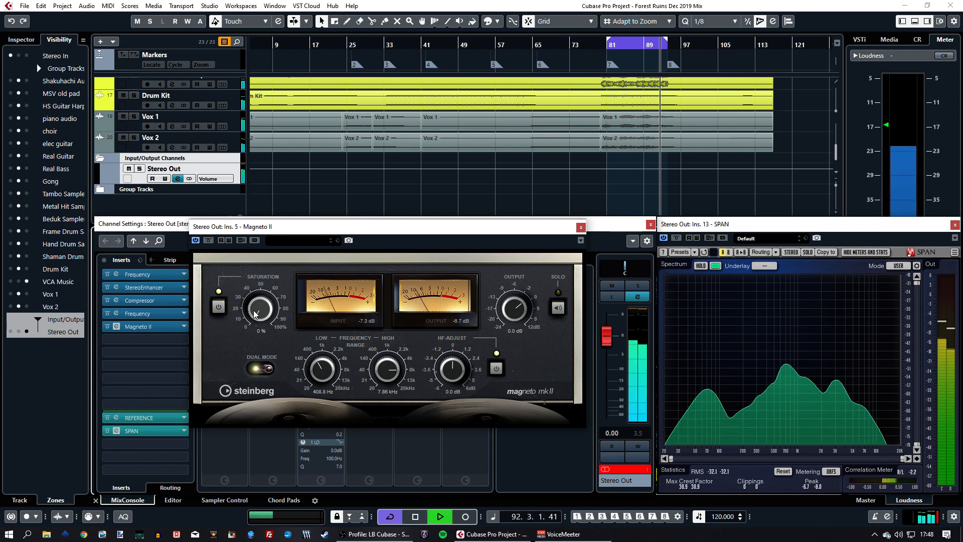
pyautogui.press('space')
pyautogui.click(606, 46)
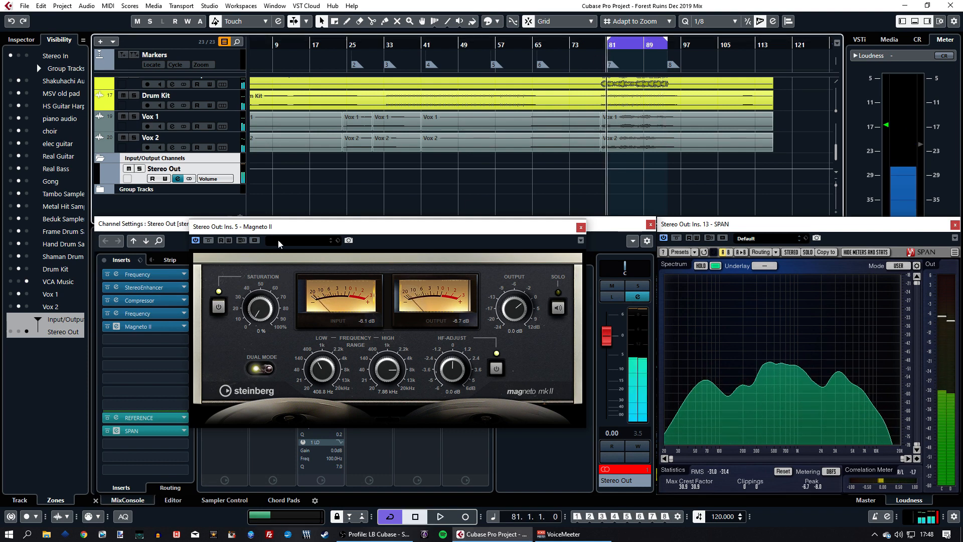
pyautogui.press('space')
pyautogui.moveTo(254, 312); pyautogui.dragTo(248, 289)
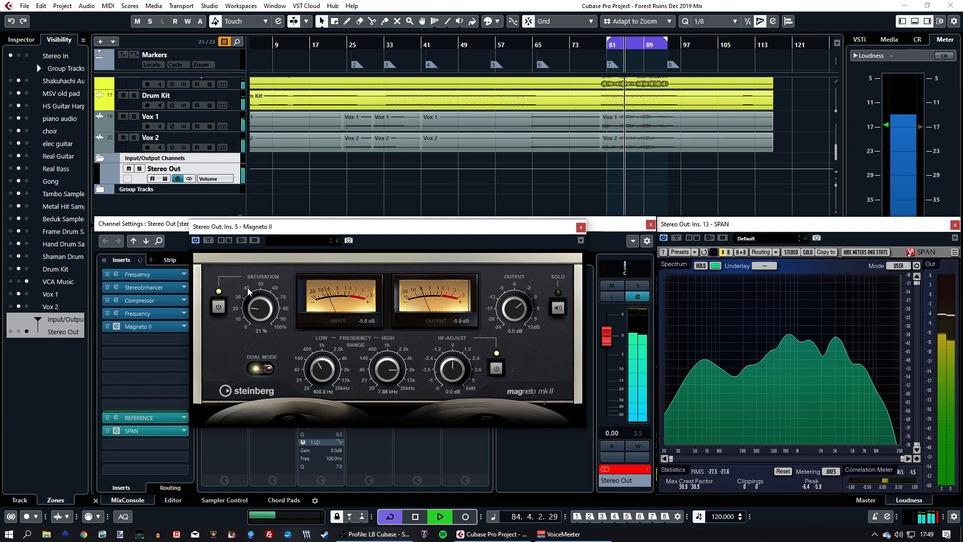
pyautogui.moveTo(251, 302); pyautogui.dragTo(241, 300)
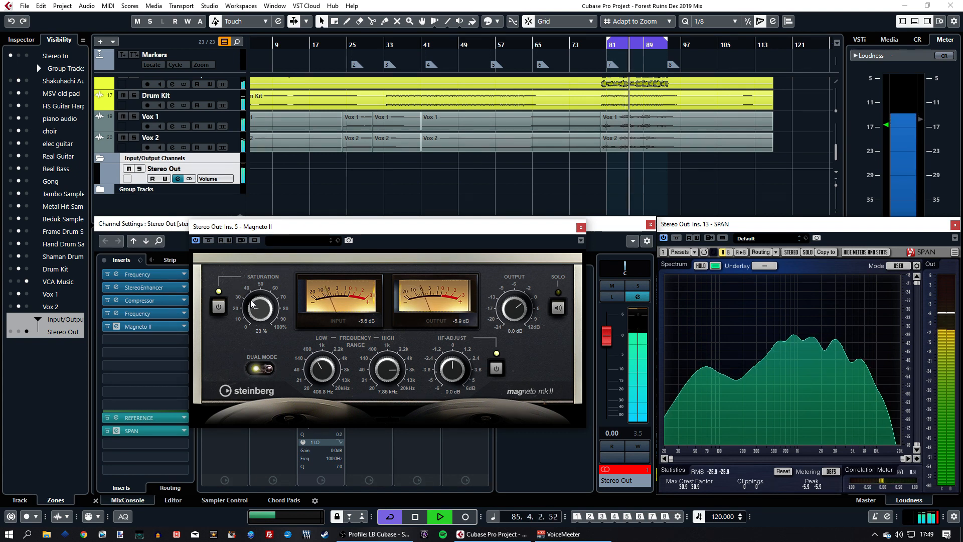
pyautogui.press('space')
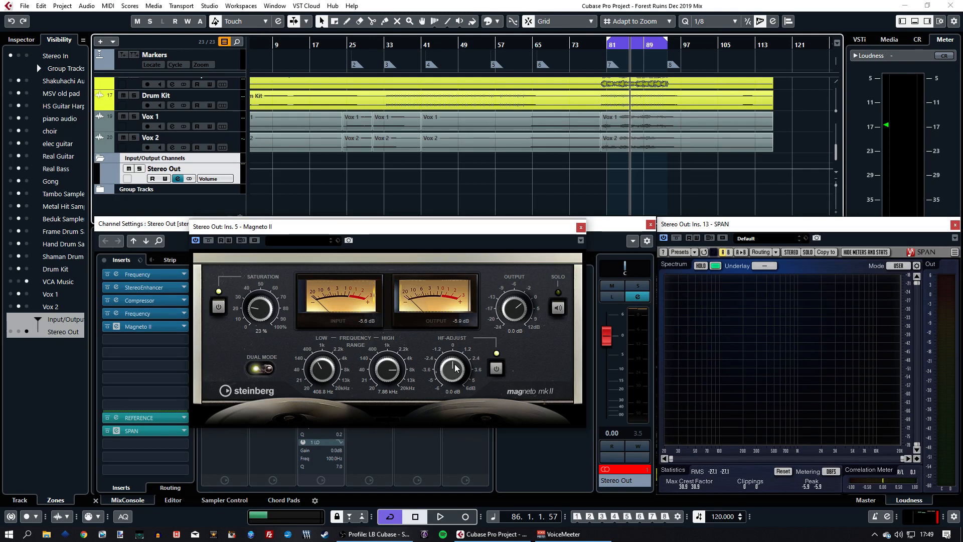
# Set Magneto II's HF-Adjust to 1.6 dB, listen to the result and close the plug-in window.
pyautogui.moveTo(454, 373); pyautogui.dragTo(445, 358)
pyautogui.press('space')
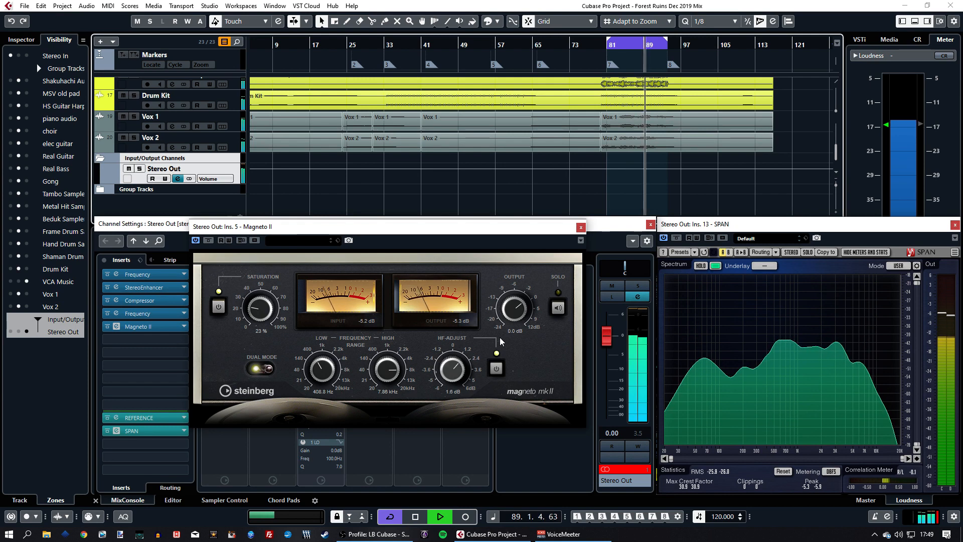
pyautogui.moveTo(444, 357); pyautogui.dragTo(444, 363)
pyautogui.press('space')
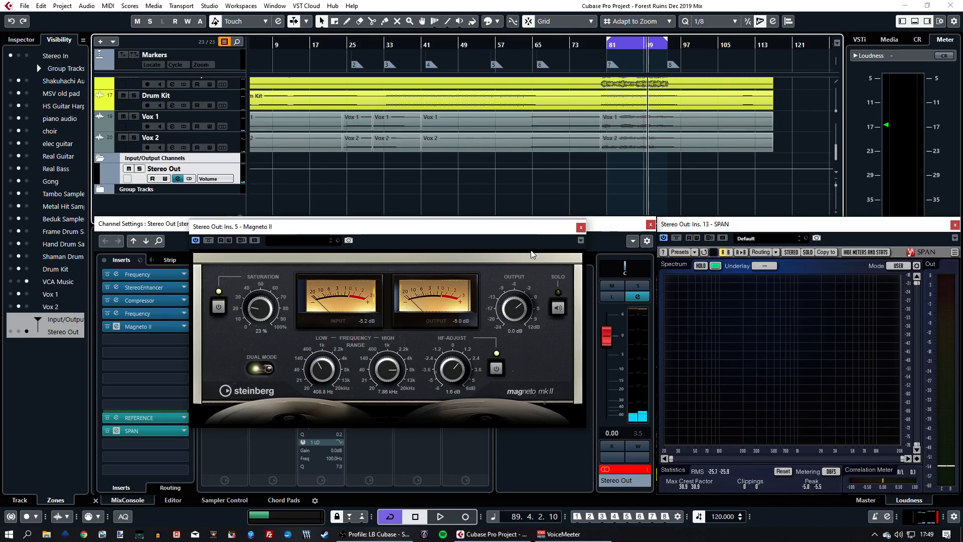
pyautogui.click(580, 228)
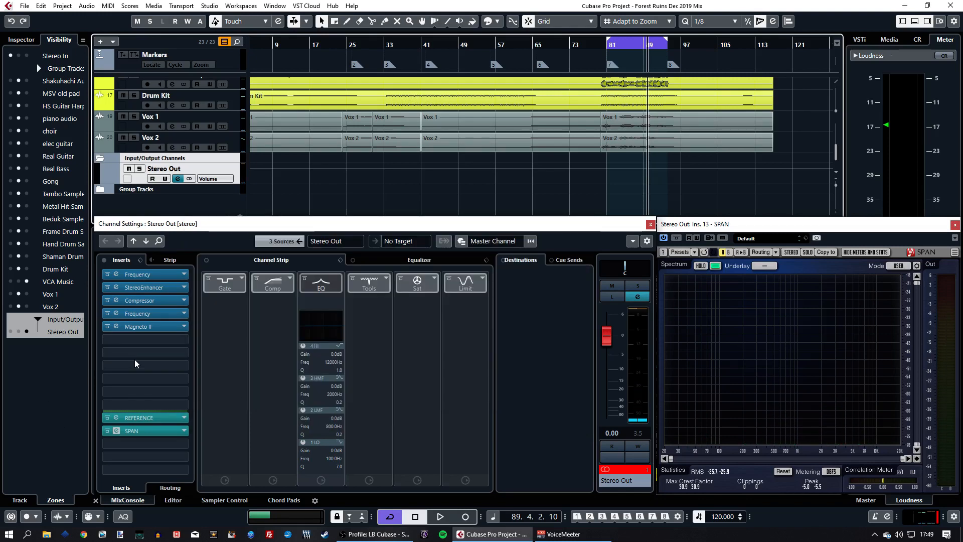
# Add the SoftClipper distortion effect to the sixth insert slot of the Stereo Out channel.
pyautogui.click(132, 353)
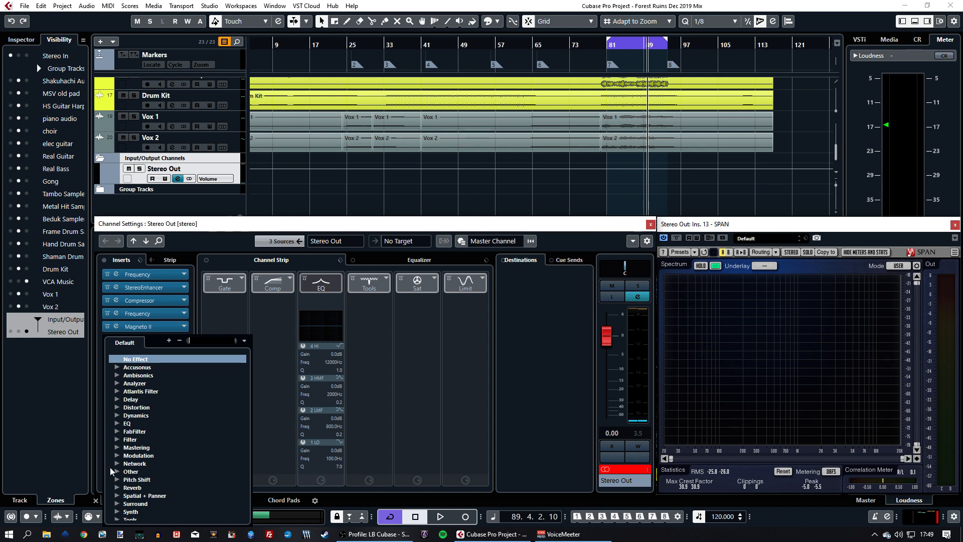
pyautogui.click(116, 415)
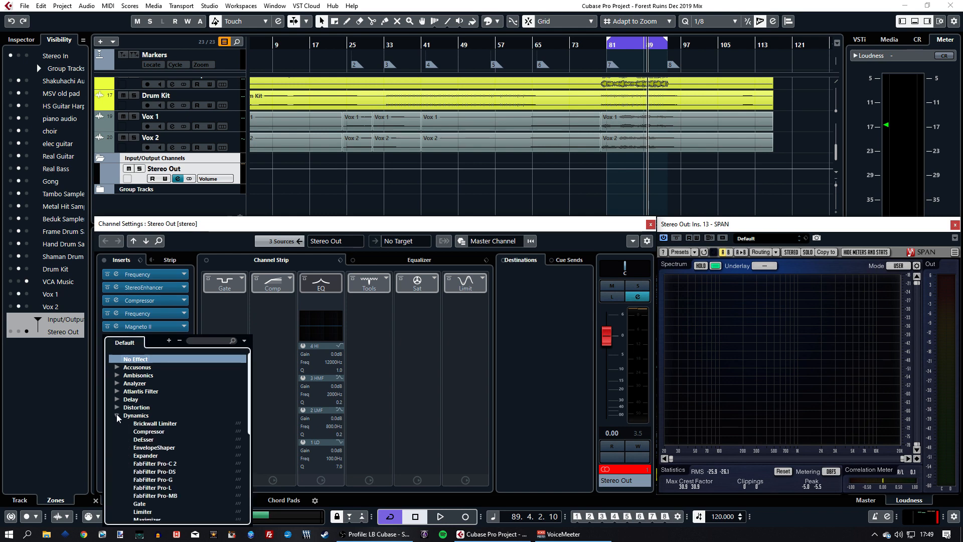
pyautogui.scroll(-3, 179, 456)
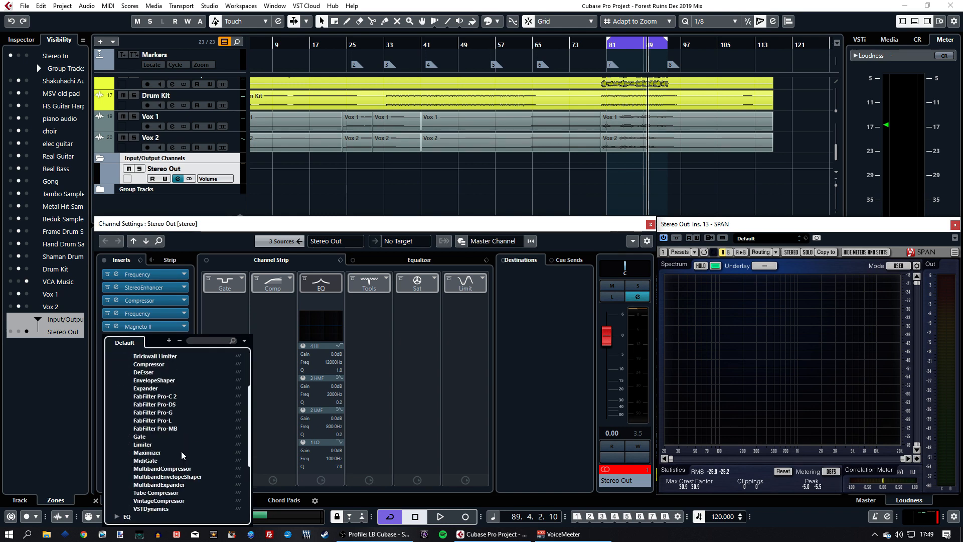
pyautogui.scroll(3, 181, 450)
pyautogui.click(118, 400)
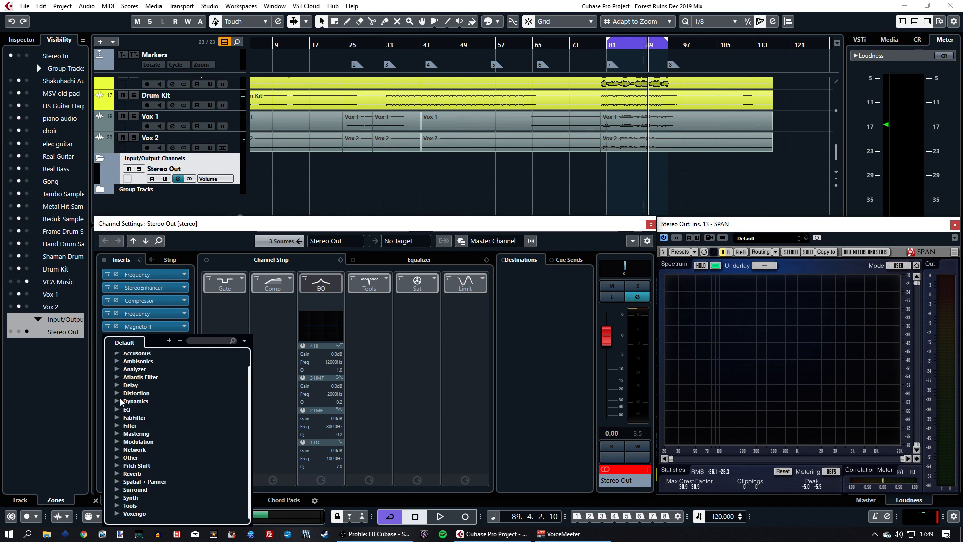
pyautogui.click(116, 393)
pyautogui.click(148, 474)
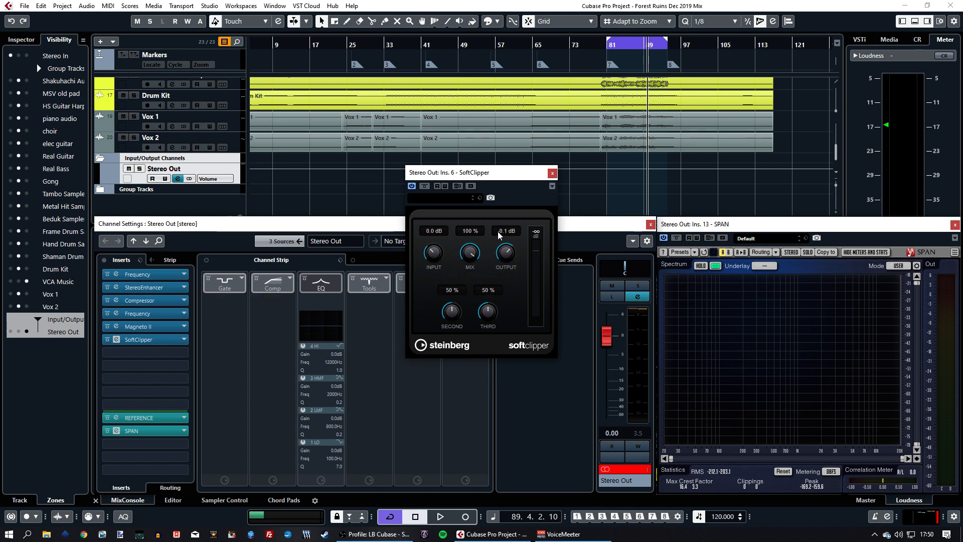
# Raise SoftClipper's input gain to 4.5 dB while playing the loop from bar 81.
pyautogui.press('space')
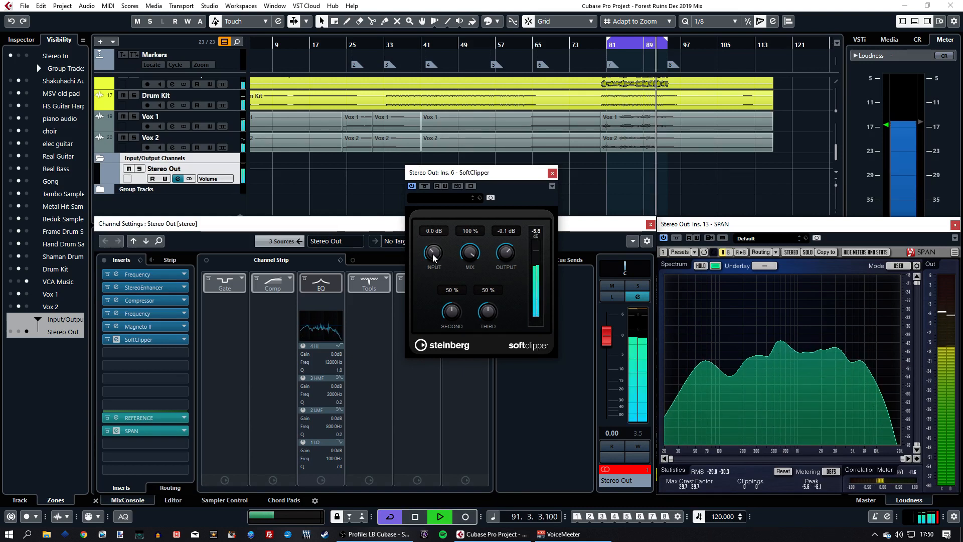
pyautogui.scroll(3, 432, 254)
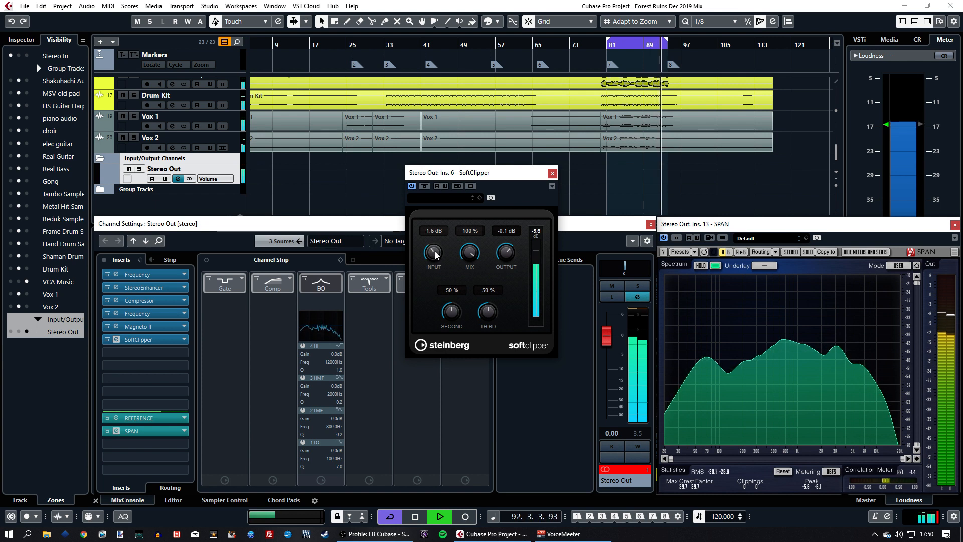
pyautogui.click(608, 48)
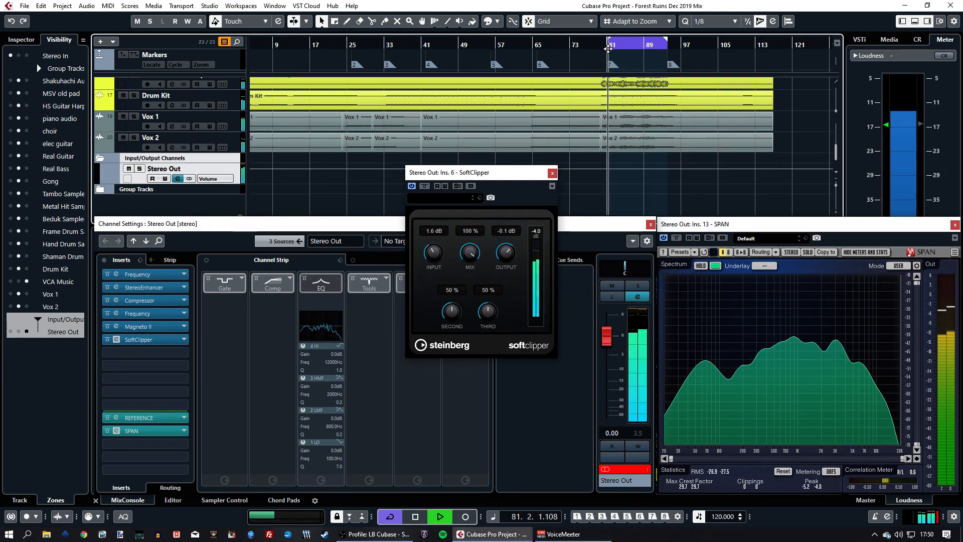
pyautogui.click(432, 255)
pyautogui.scroll(3, 432, 255)
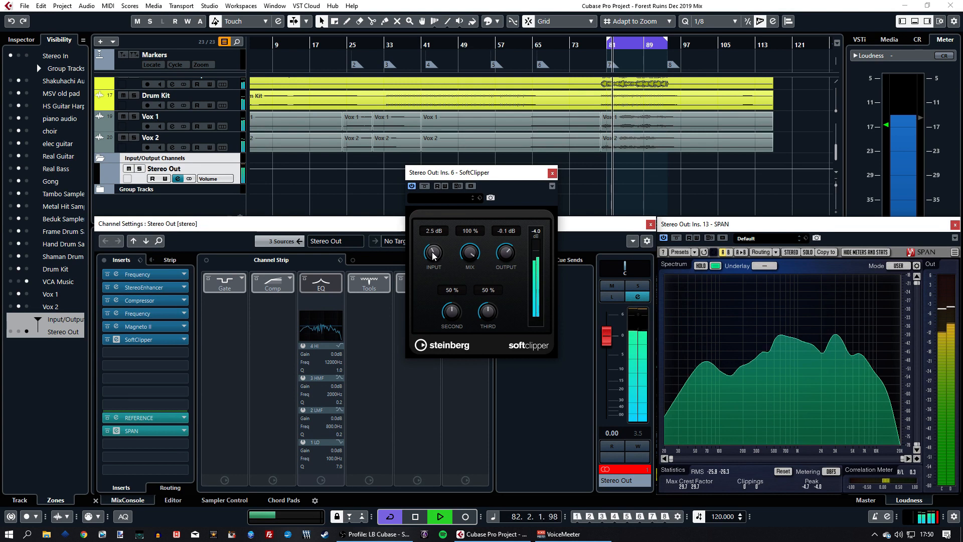
pyautogui.scroll(2, 434, 258)
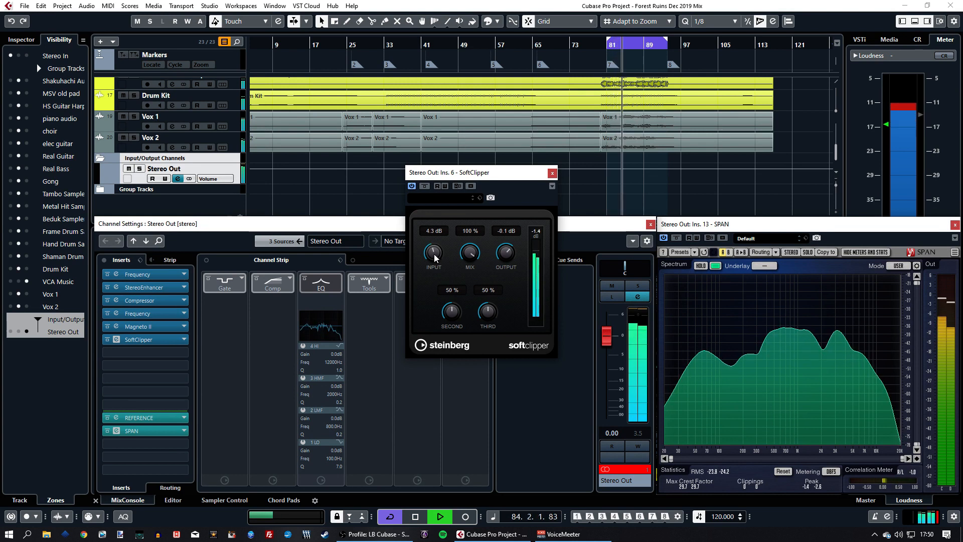
pyautogui.scroll(1, 434, 256)
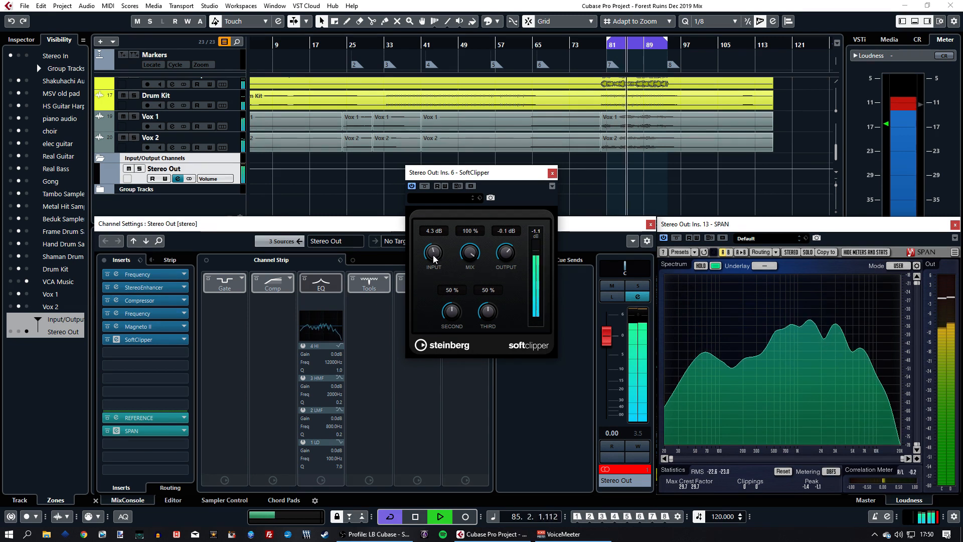
pyautogui.scroll(1, 433, 254)
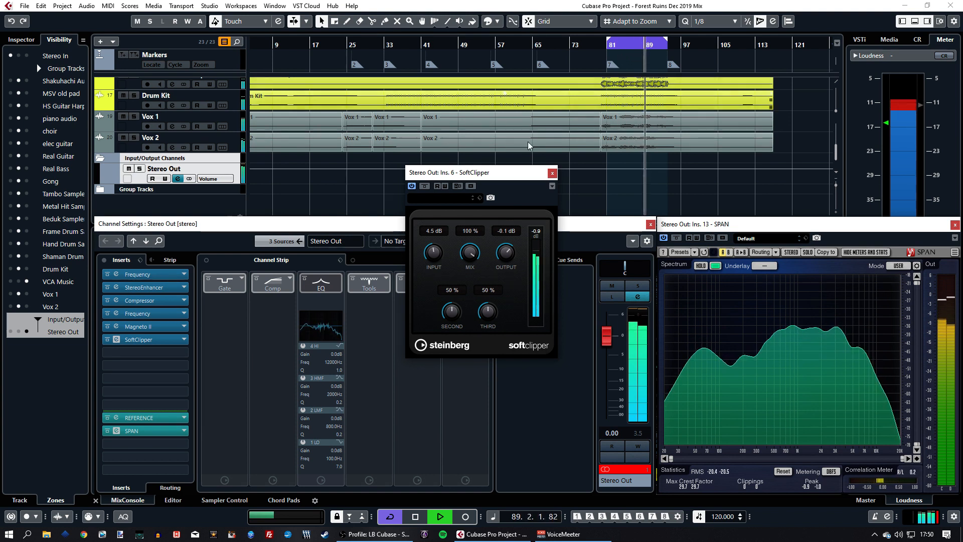
# Raise SoftClipper's input gain to 5.2 dB while replaying the loop from bar 81 and checking the loudness meter.
pyautogui.moveTo(431, 256); pyautogui.dragTo(432, 255)
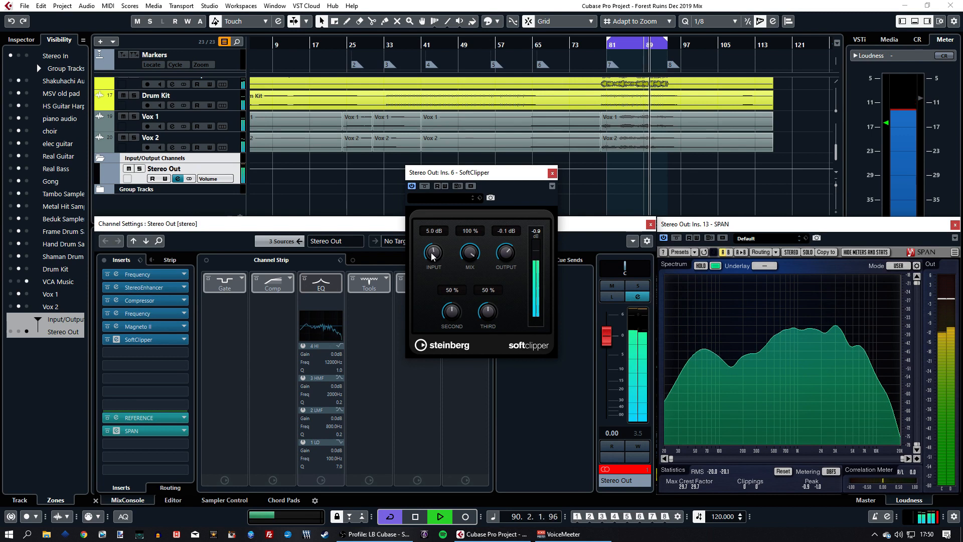
pyautogui.click(550, 120)
pyautogui.press('KP_1')
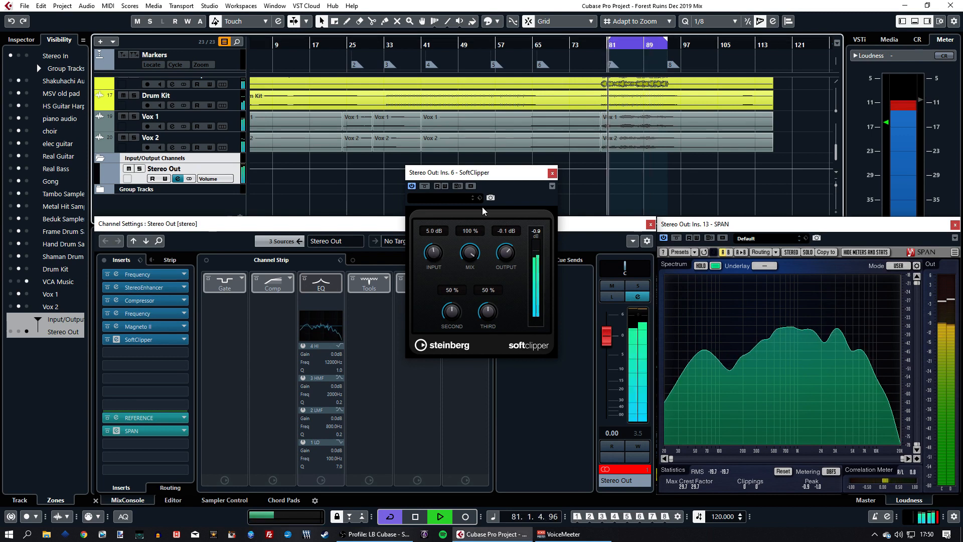
pyautogui.moveTo(429, 255); pyautogui.dragTo(429, 254)
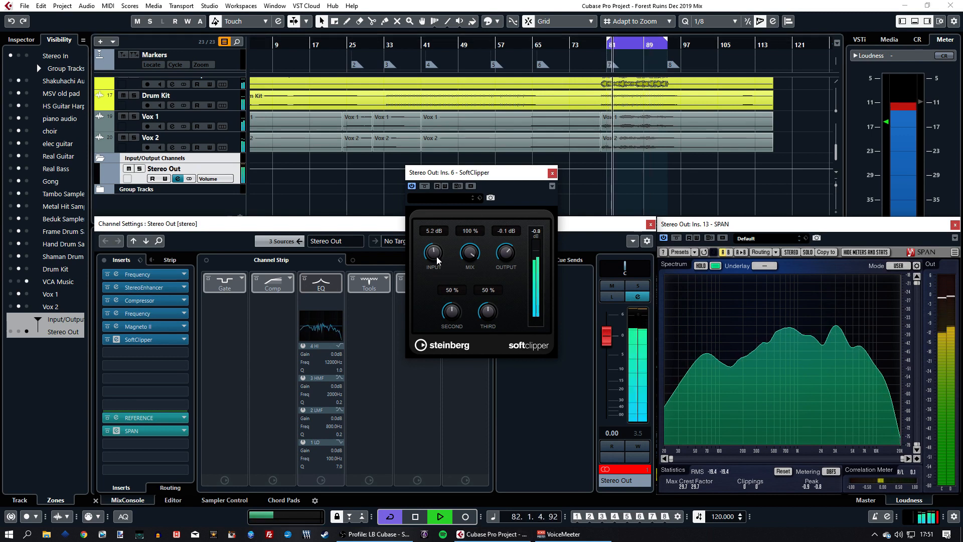
pyautogui.hotkey('alt', 'Tab')
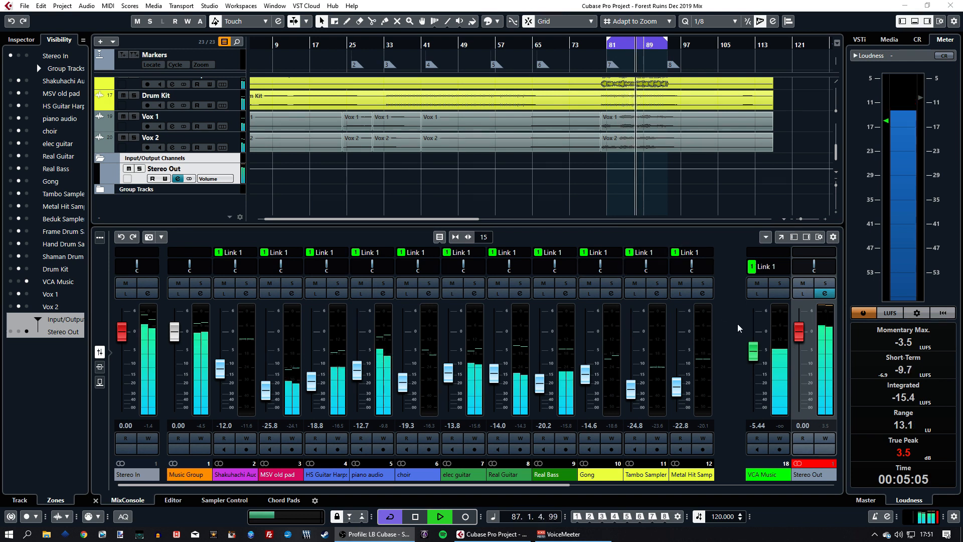
pyautogui.click(825, 427)
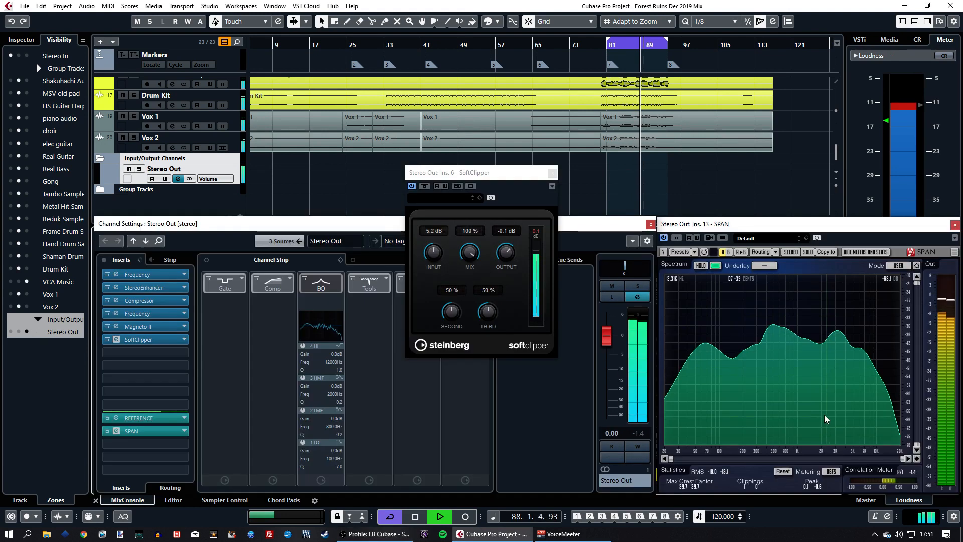
pyautogui.press('space')
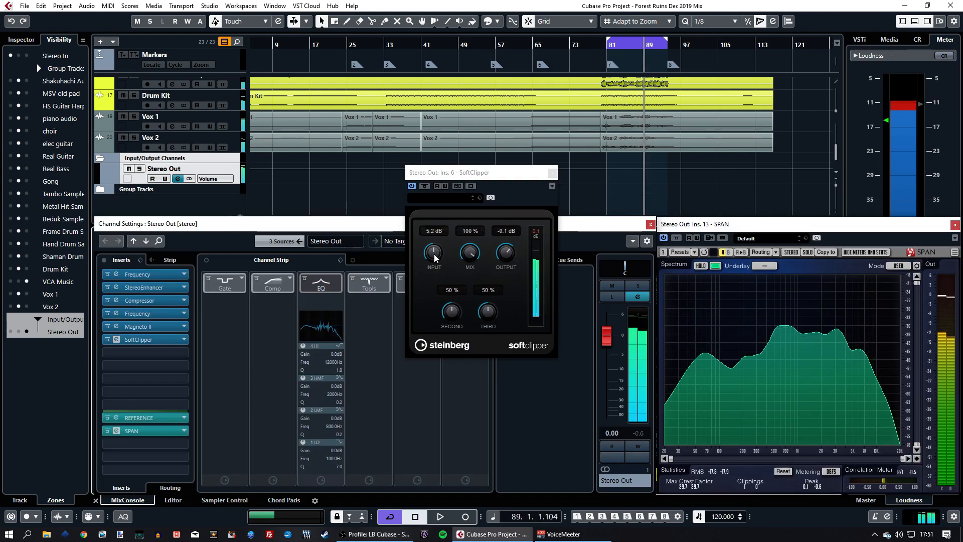
# Reset SoftClipper's peak display, lower its input gain to 4.9 dB while playing the loop from bar 81, and close the plug-in window.
pyautogui.click(536, 233)
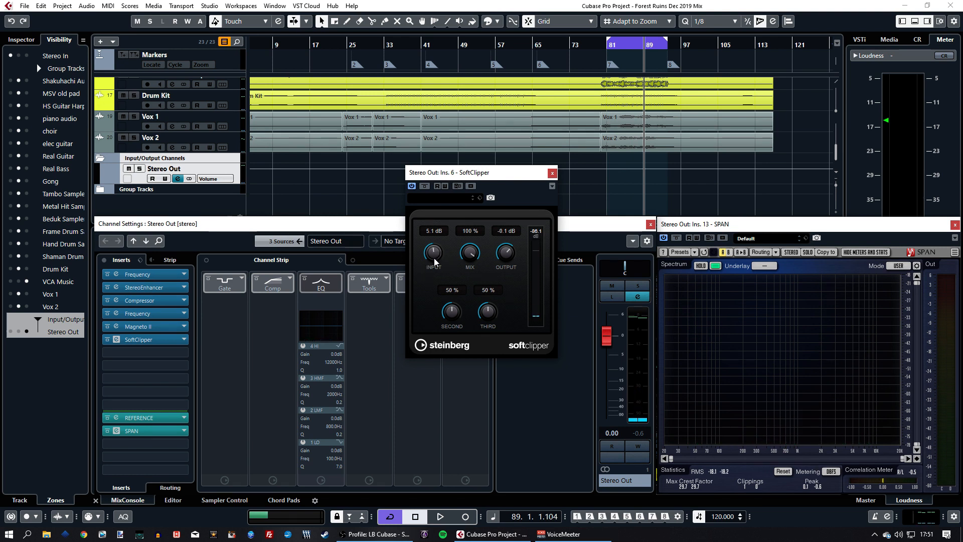
pyautogui.click(607, 46)
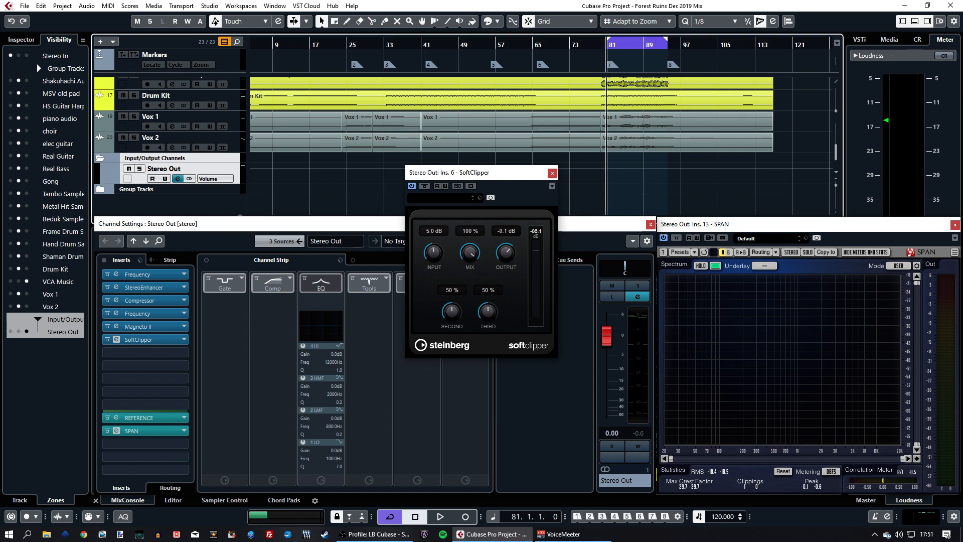
pyautogui.hotkey('alt', 'Tab')
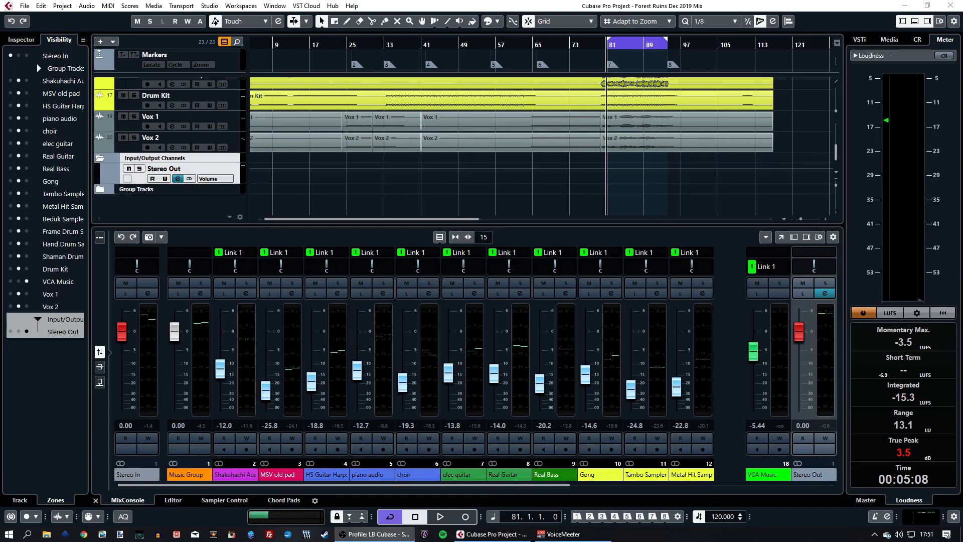
pyautogui.click(729, 319)
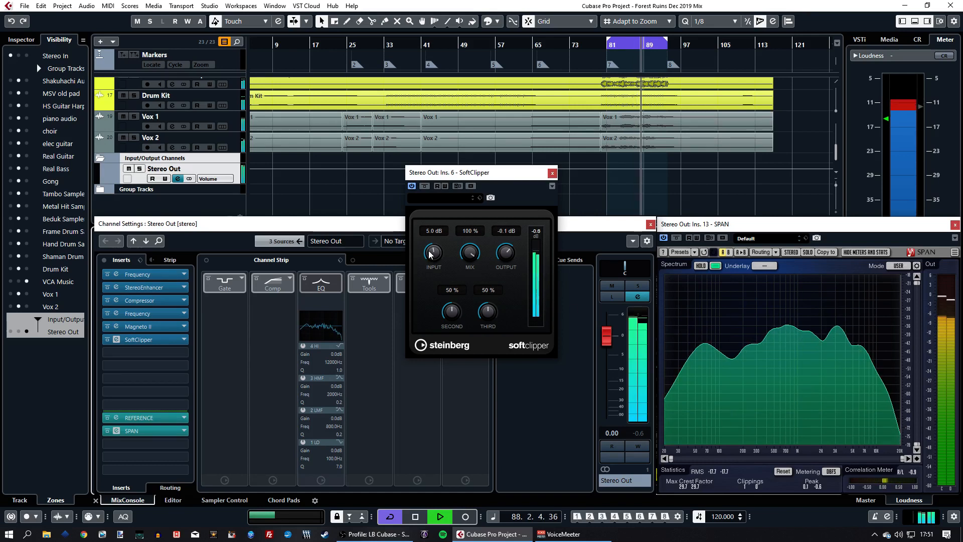
pyautogui.moveTo(428, 255); pyautogui.dragTo(429, 255)
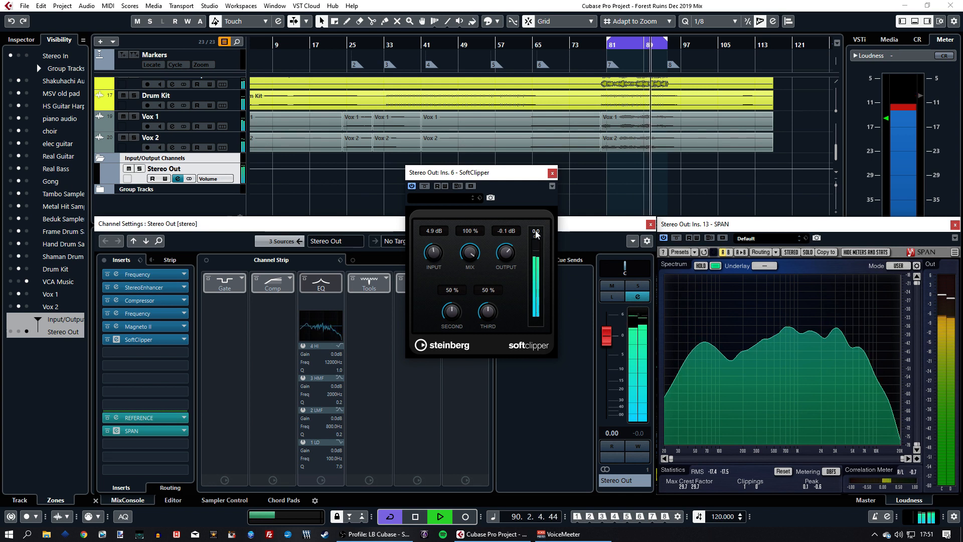
pyautogui.click(552, 173)
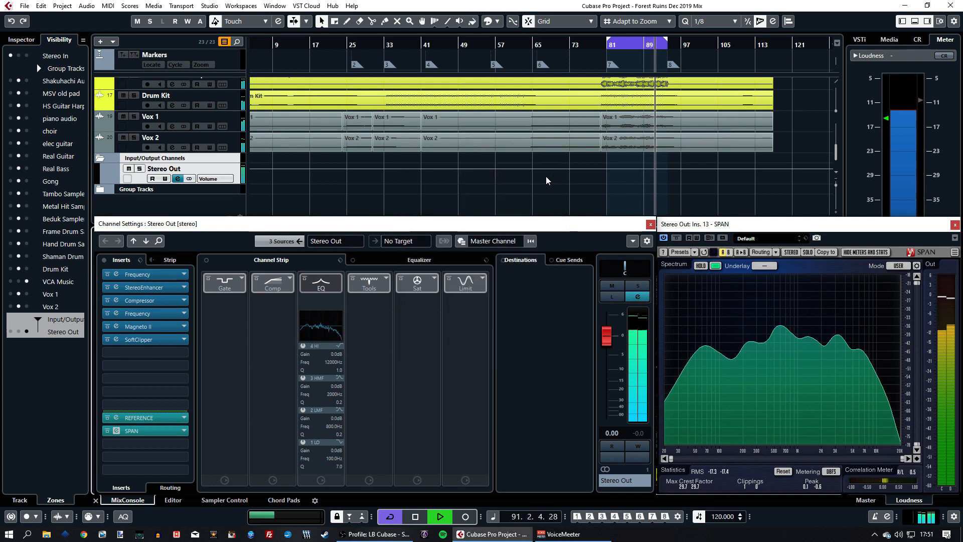
pyautogui.press('space')
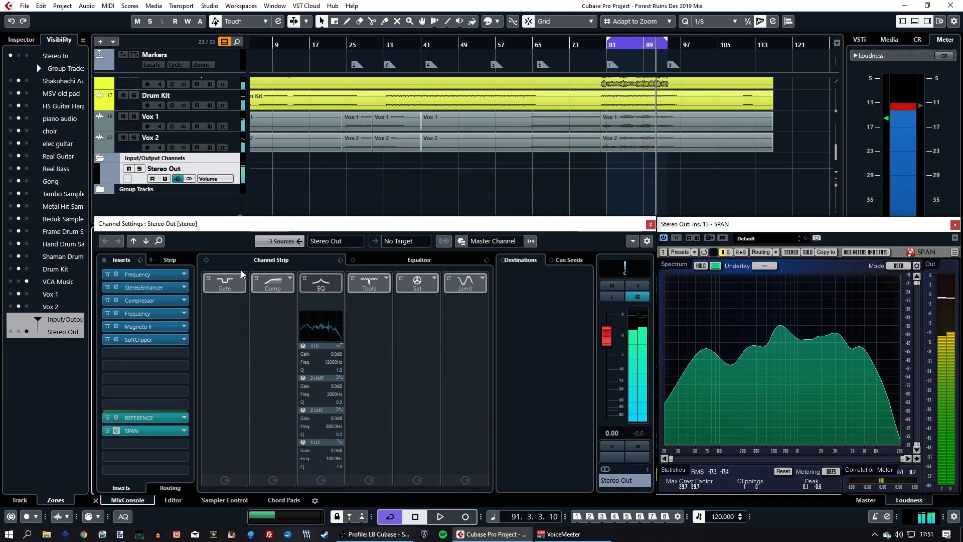
# Add the Maximizer dynamics effect to Stereo Out's seventh insert slot in Modern mode, with optimize at 0 % and output at -0.1 dB.
pyautogui.click(144, 352)
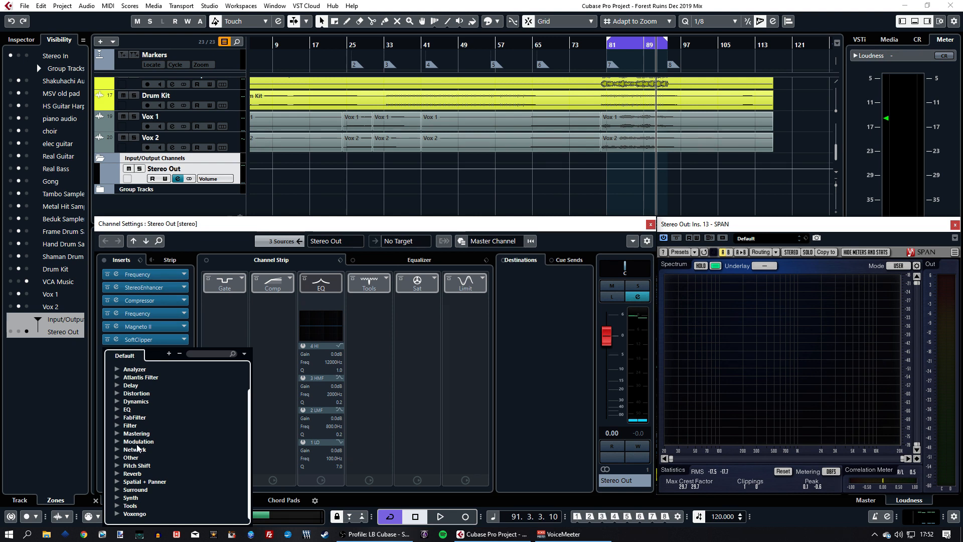
pyautogui.scroll(1, 139, 441)
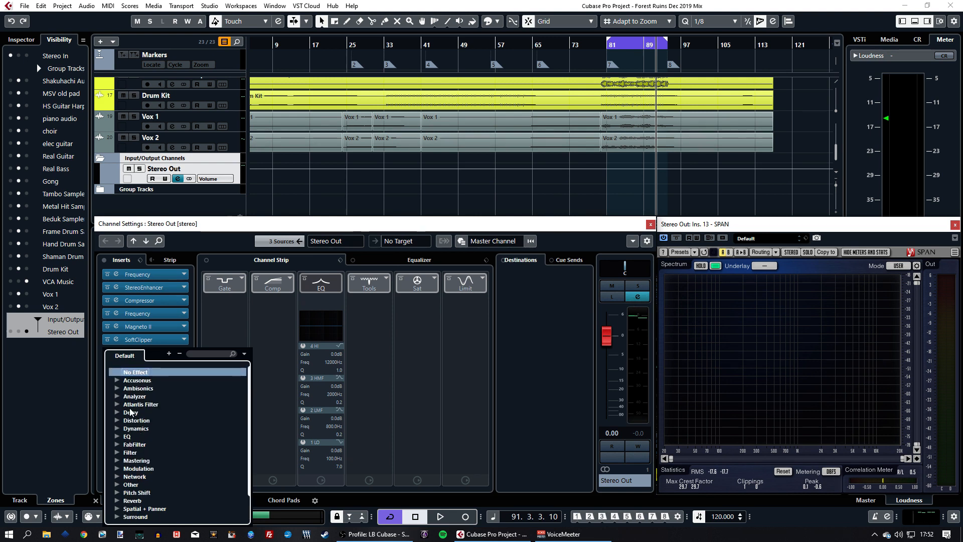
pyautogui.click(120, 429)
pyautogui.scroll(-4, 181, 445)
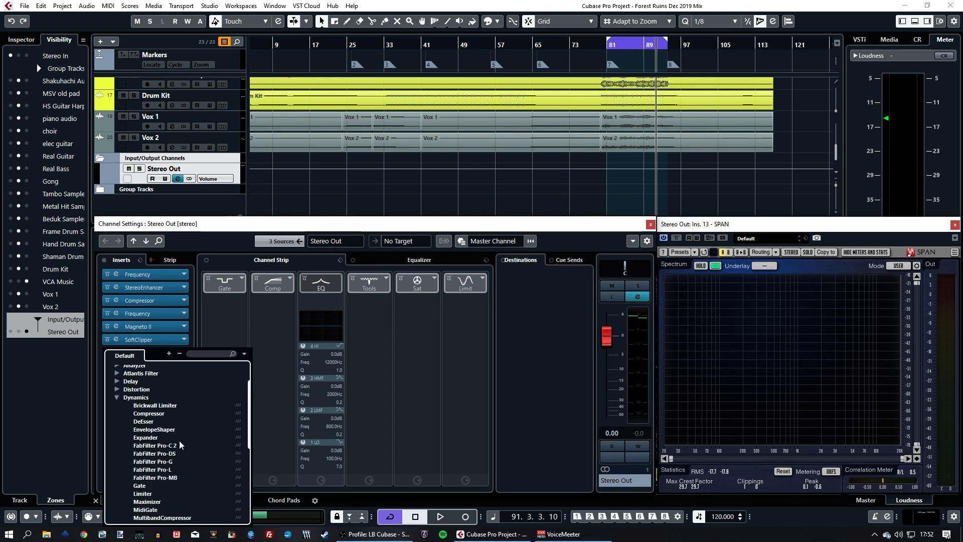
pyautogui.click(147, 439)
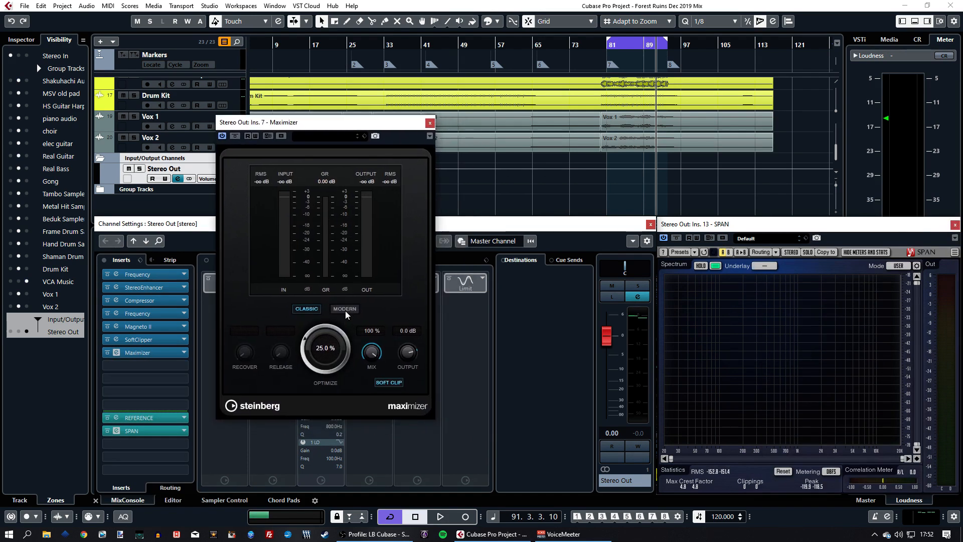
pyautogui.click(345, 309)
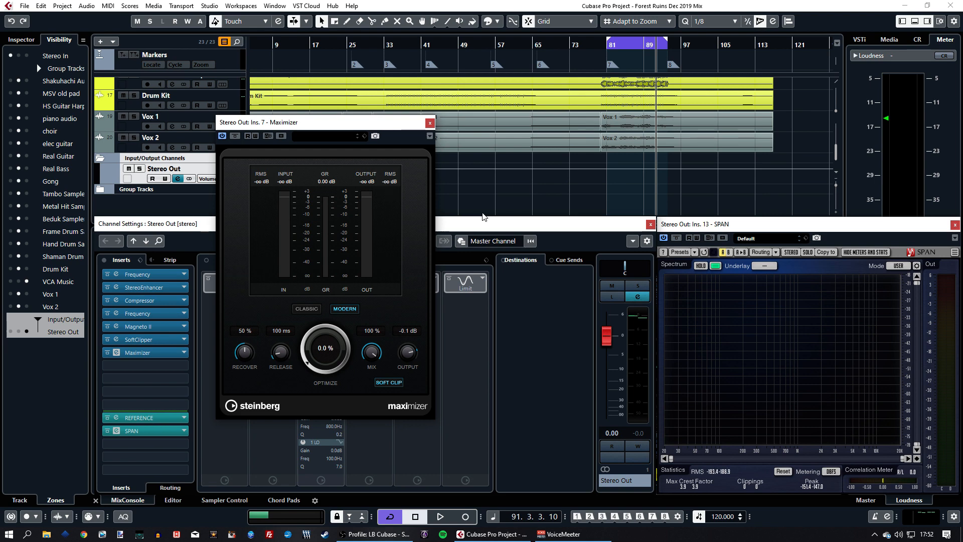
# Move SPAN clear of the loudness meter, reset the meter, and raise Maximizer's optimize amount to 14.5 % during playback.
pyautogui.moveTo(909, 225); pyautogui.dragTo(752, 216)
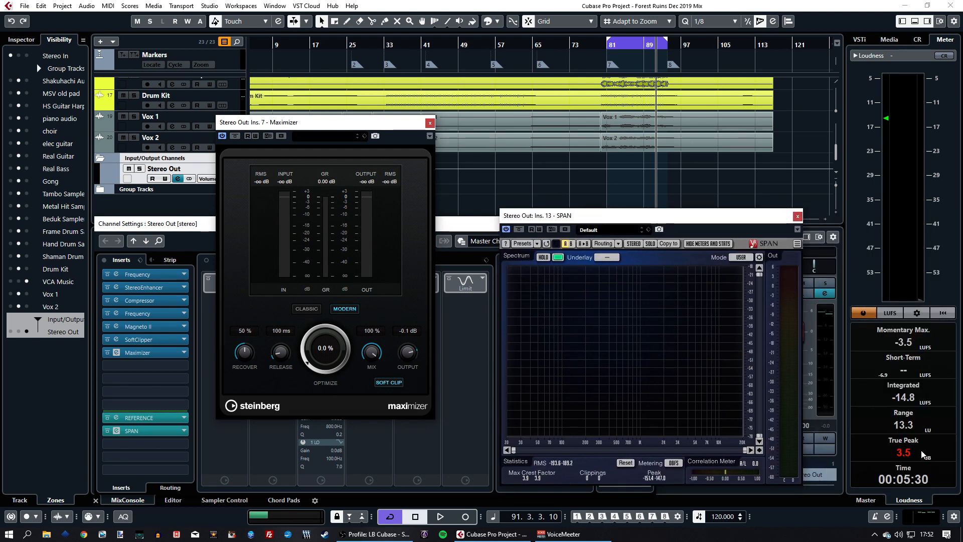
pyautogui.click(942, 312)
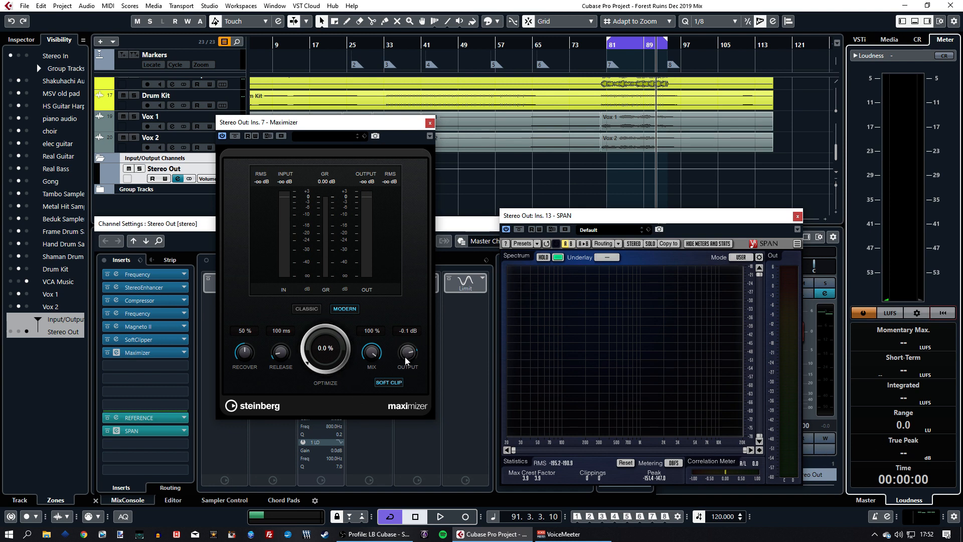
pyautogui.press('space')
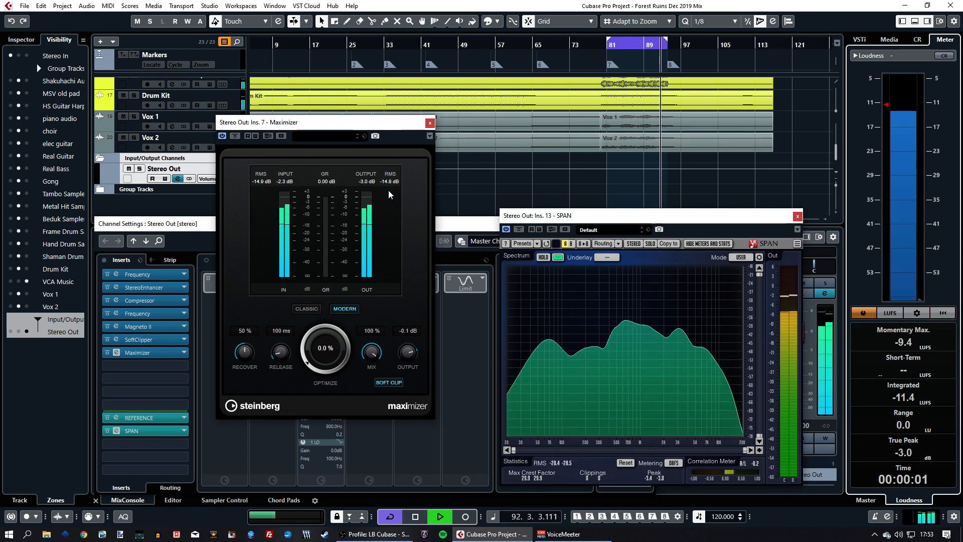
pyautogui.moveTo(319, 381); pyautogui.dragTo(308, 343)
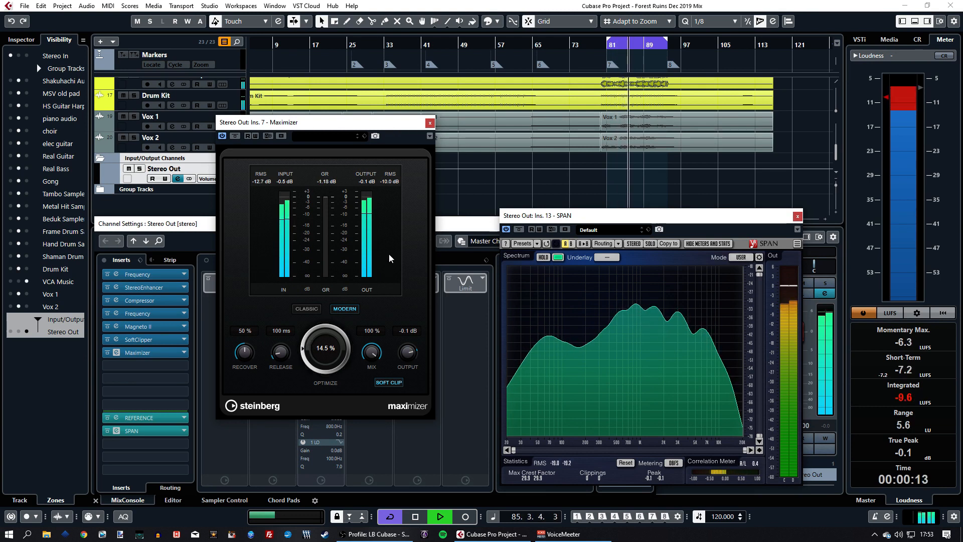
pyautogui.press('space')
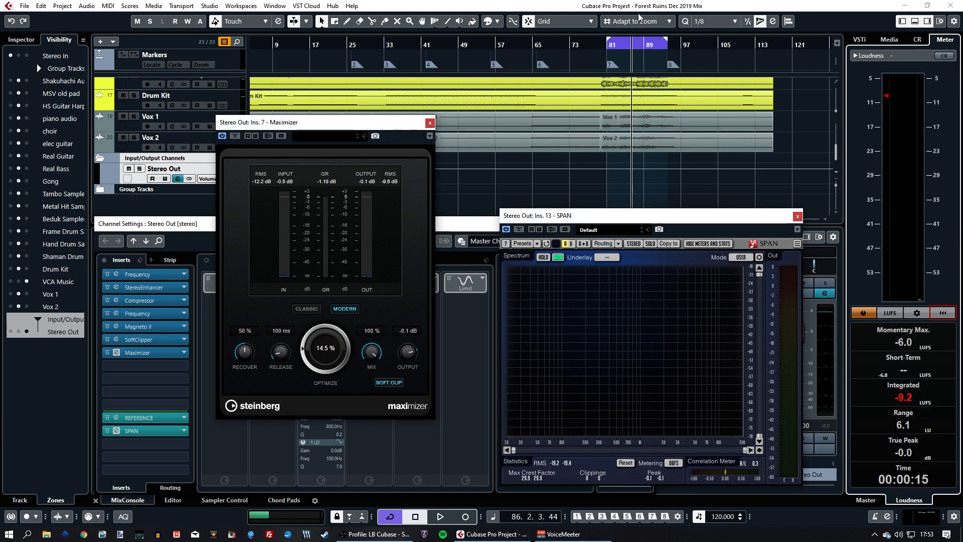
# Replay the loop from bar 81 with the loudness meter reset and lower Maximizer's optimize amount to 12.0 %.
pyautogui.click(606, 46)
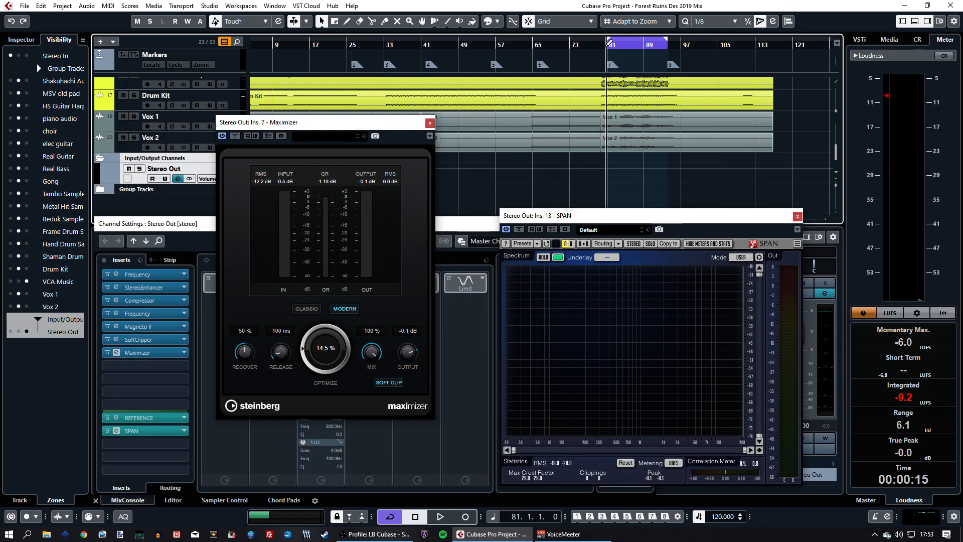
pyautogui.press('space')
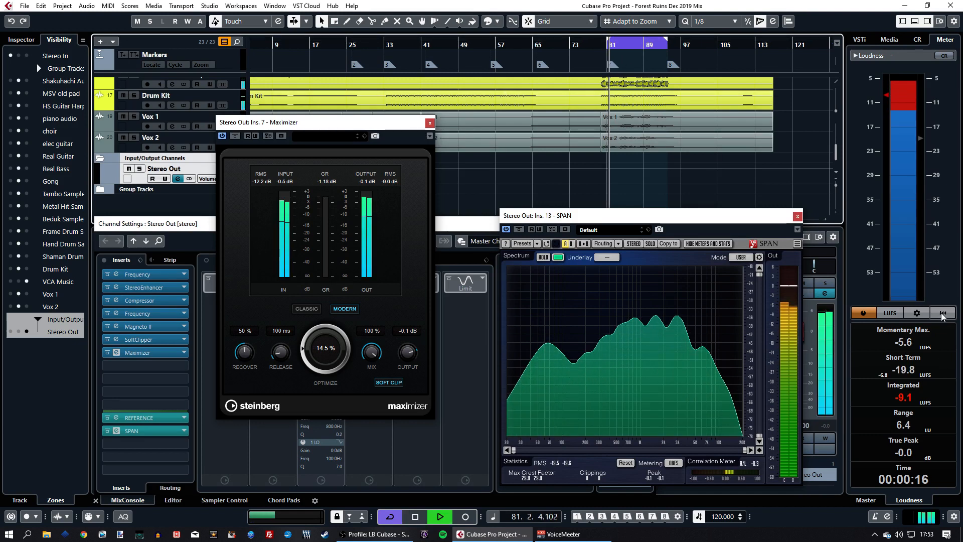
pyautogui.click(942, 314)
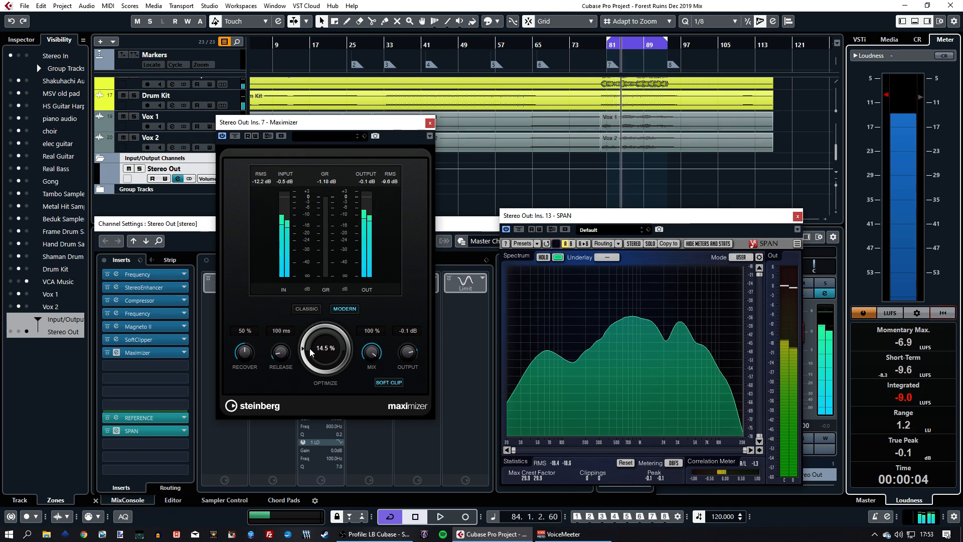
pyautogui.scroll(-5, 311, 351)
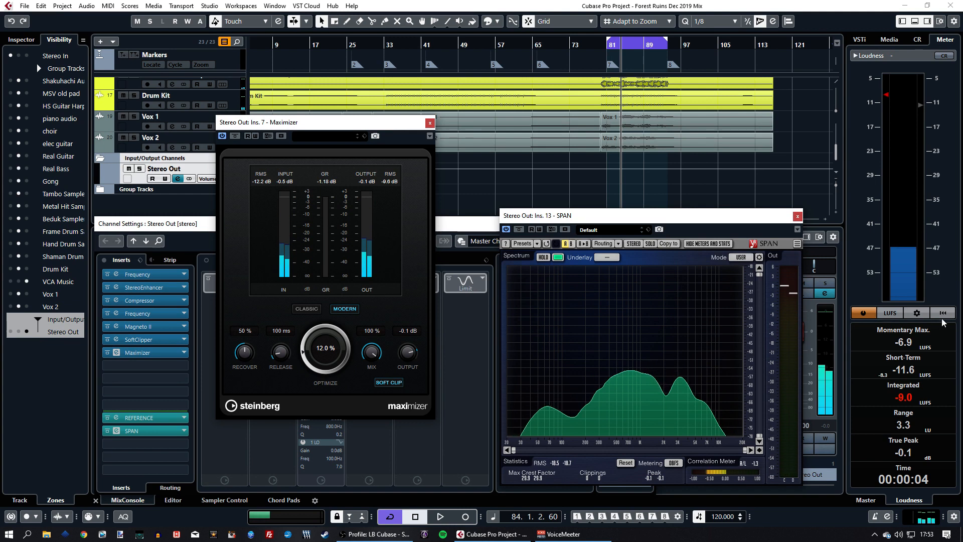
pyautogui.press('space')
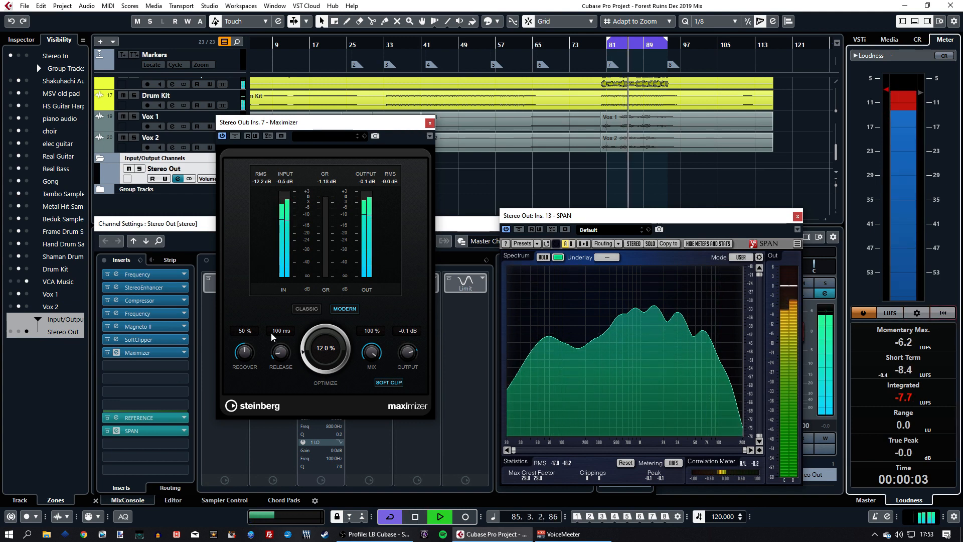
pyautogui.press('space')
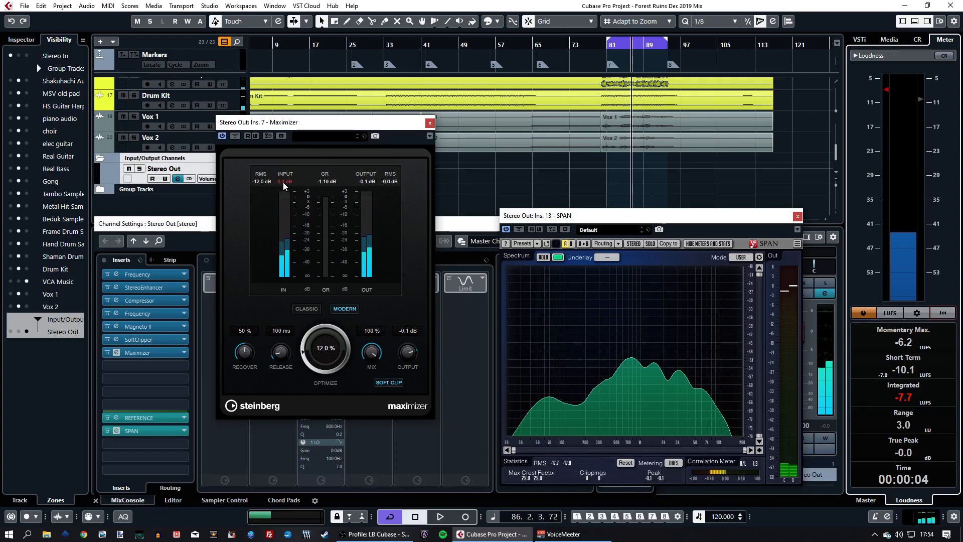
# Lower SoftClipper's input gain to 4.4 dB, close its window and reset Maximizer's input peak display during playback.
pyautogui.click(151, 339)
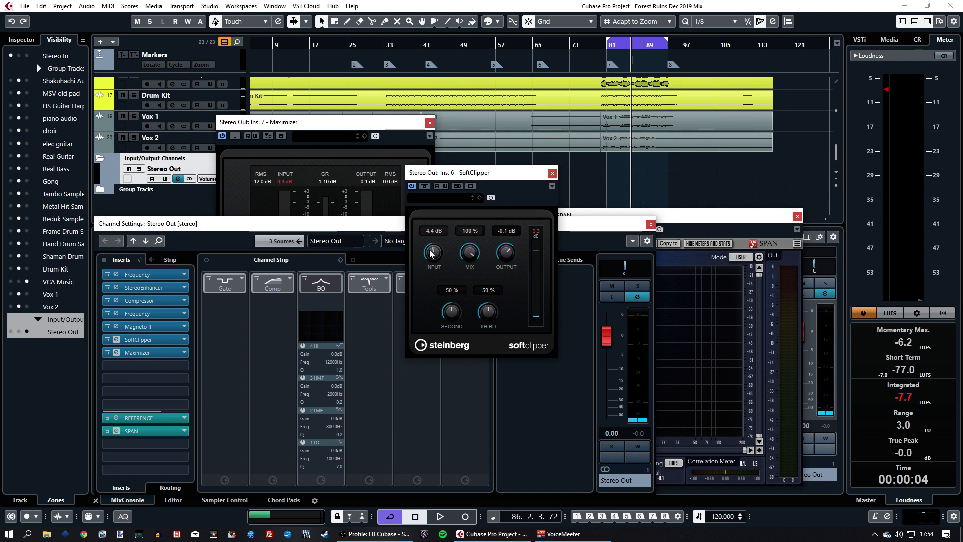
pyautogui.press('space')
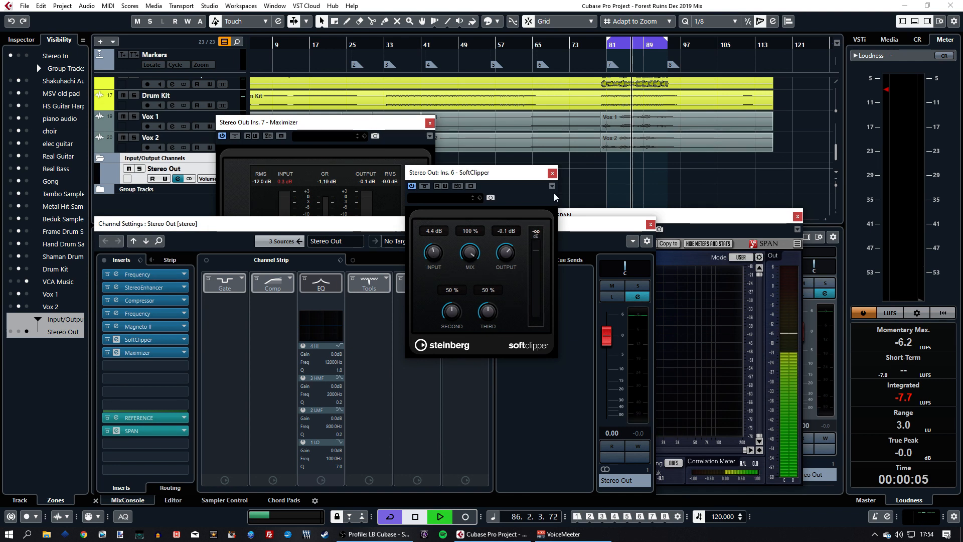
pyautogui.click(552, 172)
pyautogui.click(287, 176)
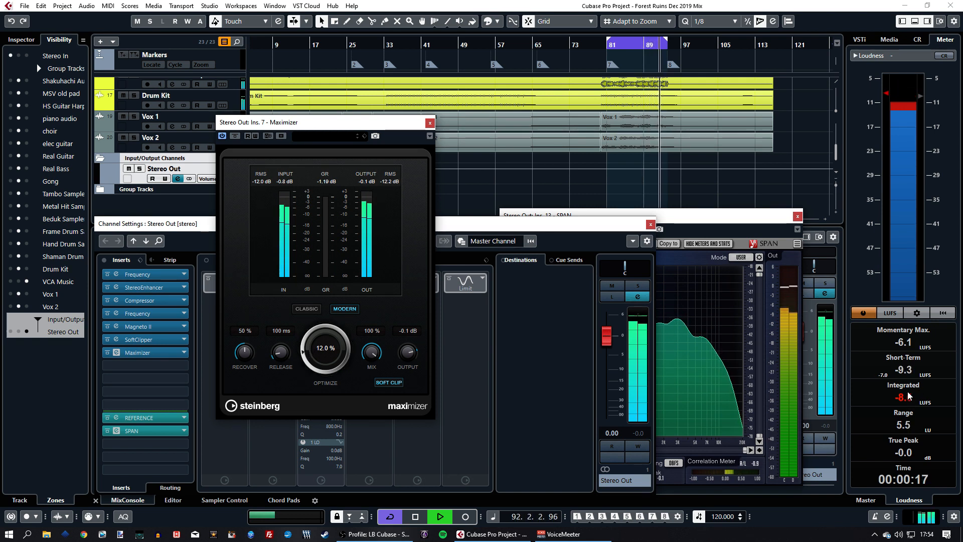
# Reset the loudness measurement, replay the loop from bar 81 to check the levels, and close the Maximizer window.
pyautogui.click(856, 313)
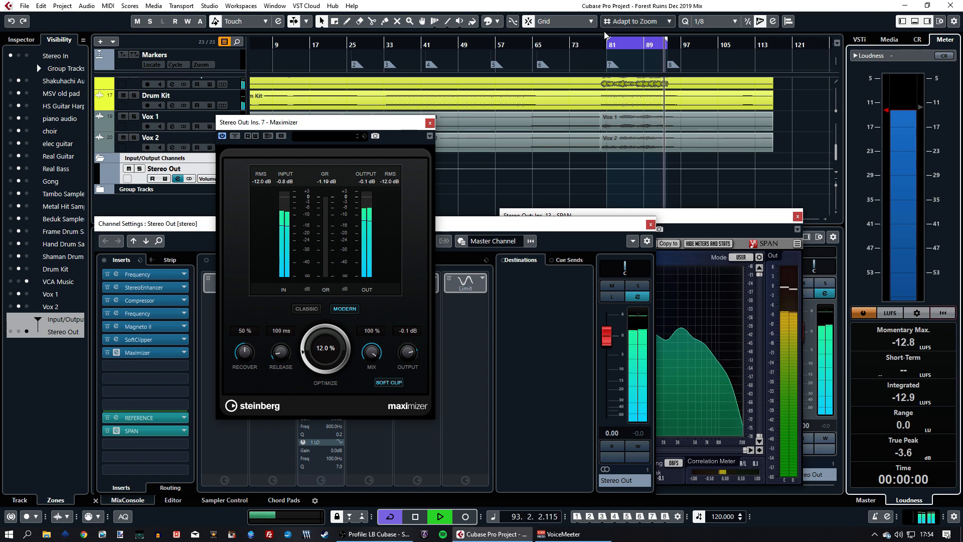
pyautogui.click(609, 53)
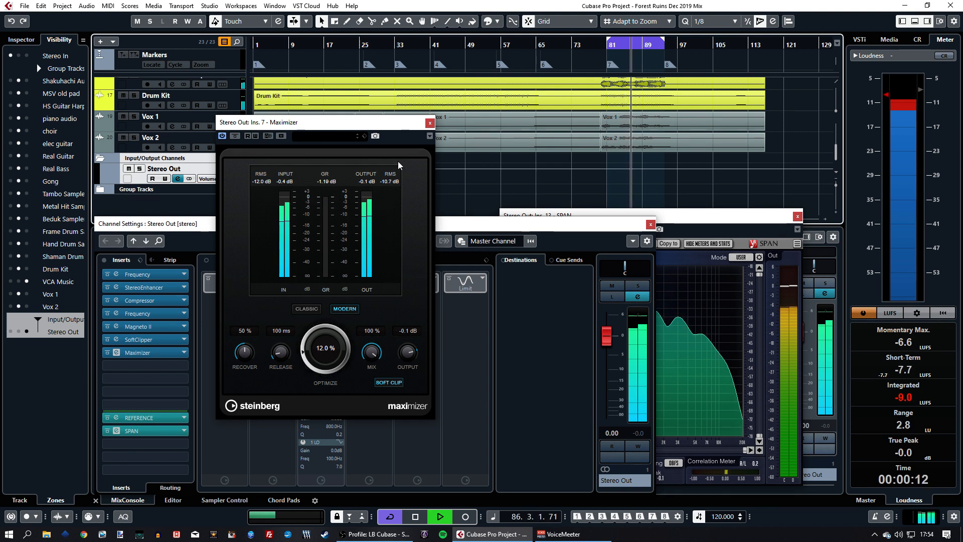
pyautogui.press('space')
pyautogui.click(428, 123)
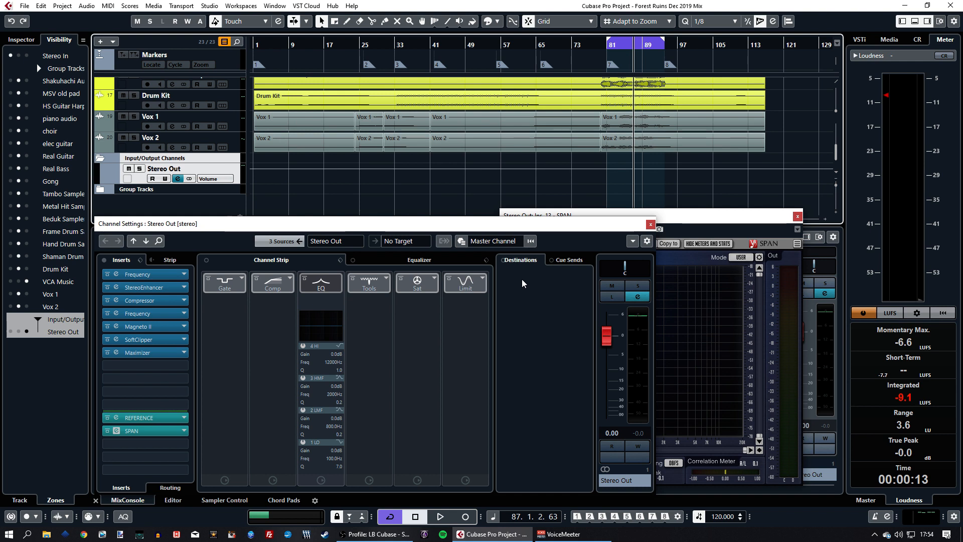
# Move the Stereo Out channel settings clear of SPAN, close SPAN, and open the REFERENCE plug-in.
pyautogui.moveTo(501, 229); pyautogui.dragTo(406, 238)
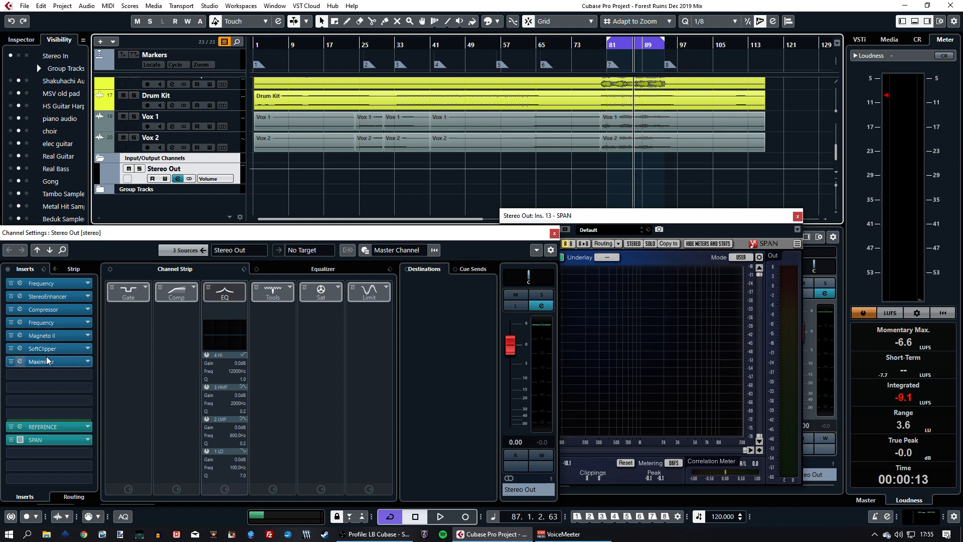
pyautogui.click(796, 216)
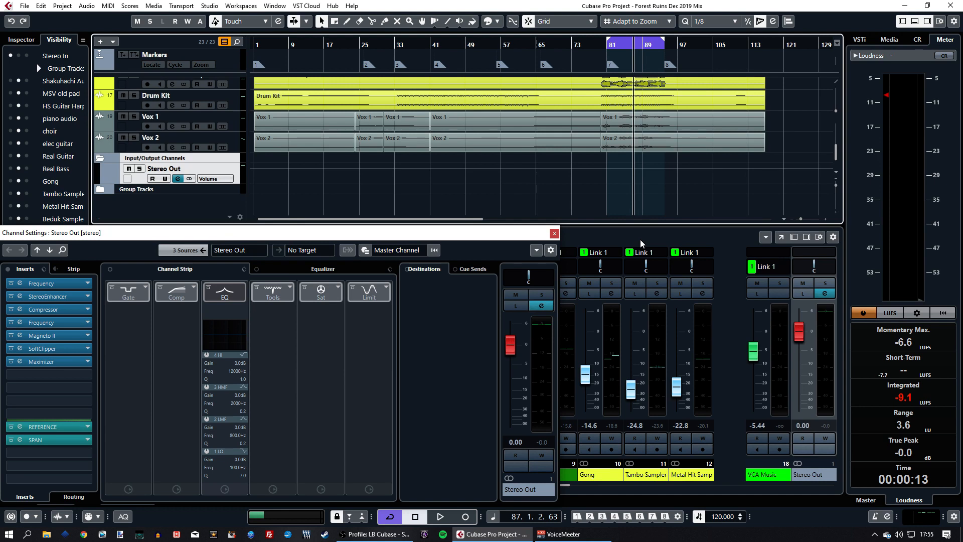
pyautogui.click(20, 427)
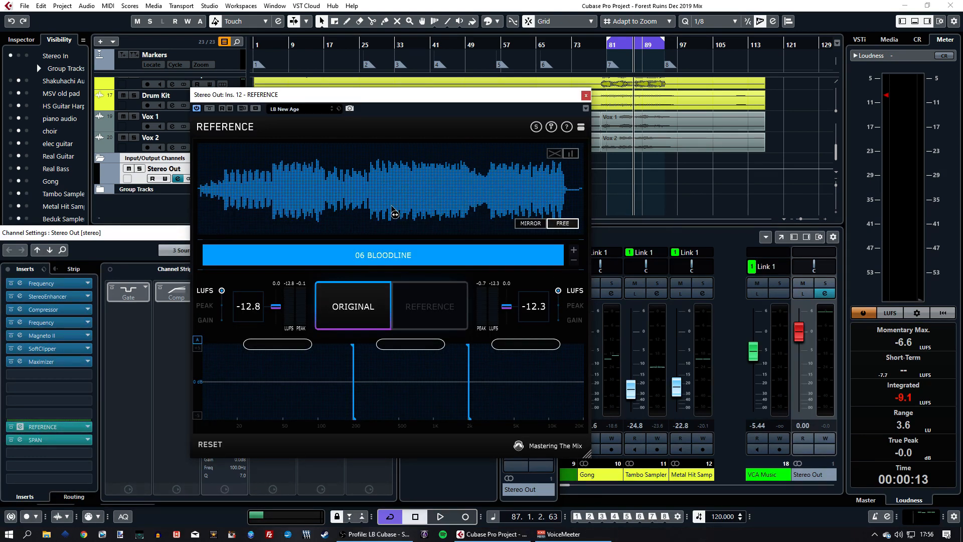
# Play the mix from bar 81 with 06 BLOODLINE cued near its middle, comparing the reference with the original before stopping playback.
pyautogui.click(609, 46)
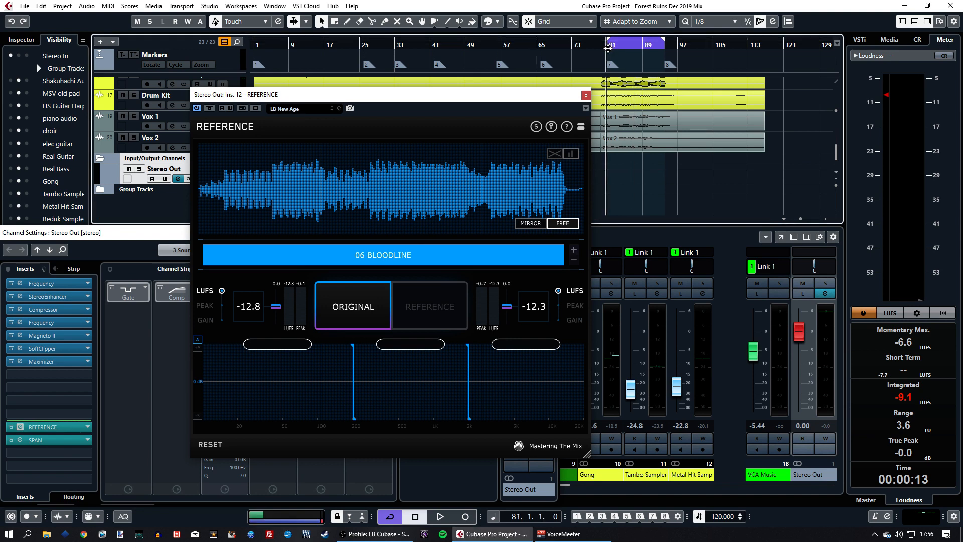
pyautogui.click(378, 199)
pyautogui.press('space')
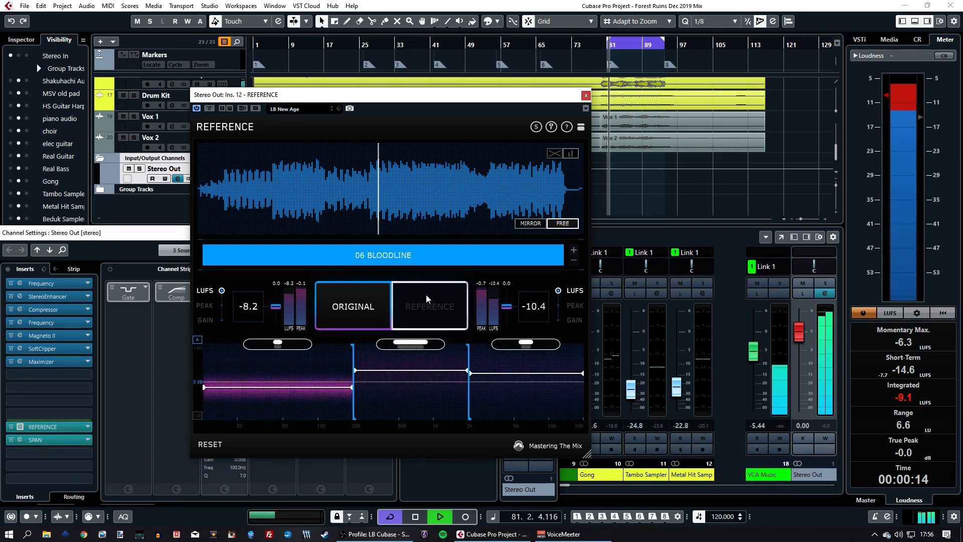
pyautogui.click(424, 305)
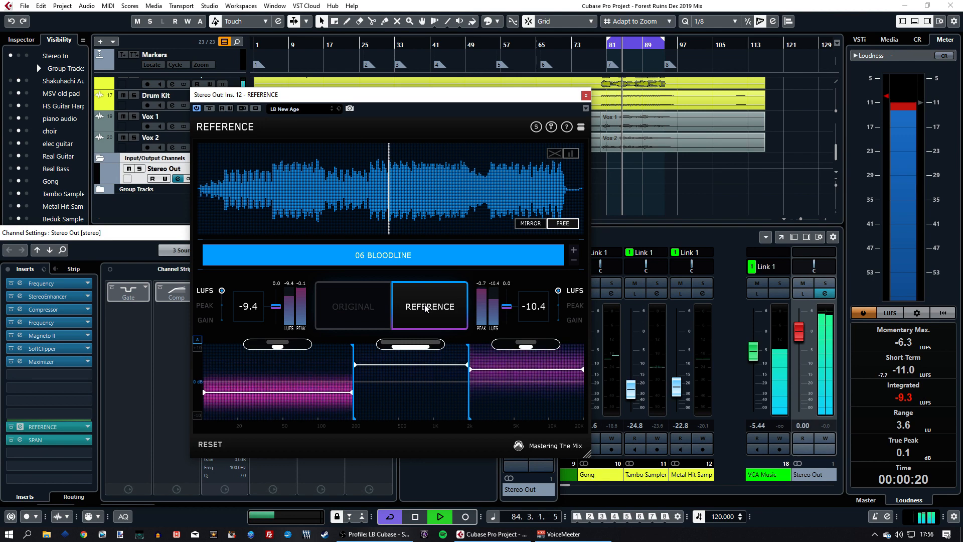
pyautogui.click(360, 303)
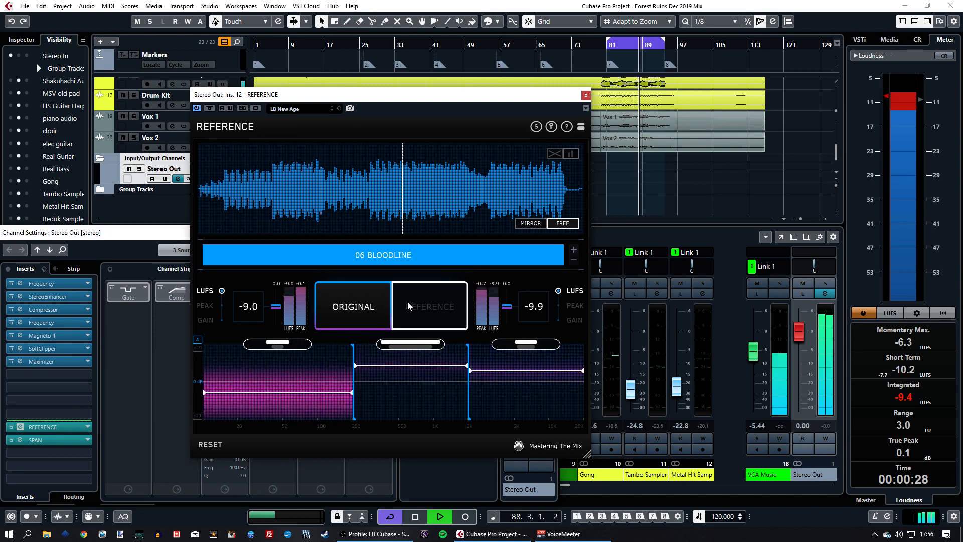
pyautogui.press('space')
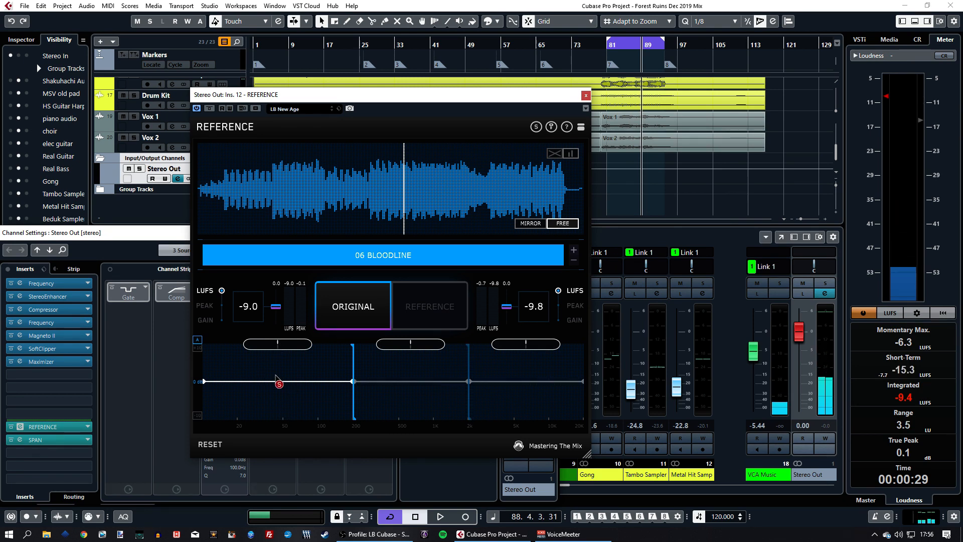
# Resume playback, switch repeatedly between the original mix and the 06 BLOODLINE reference, then stop and close REFERENCE.
pyautogui.press('space')
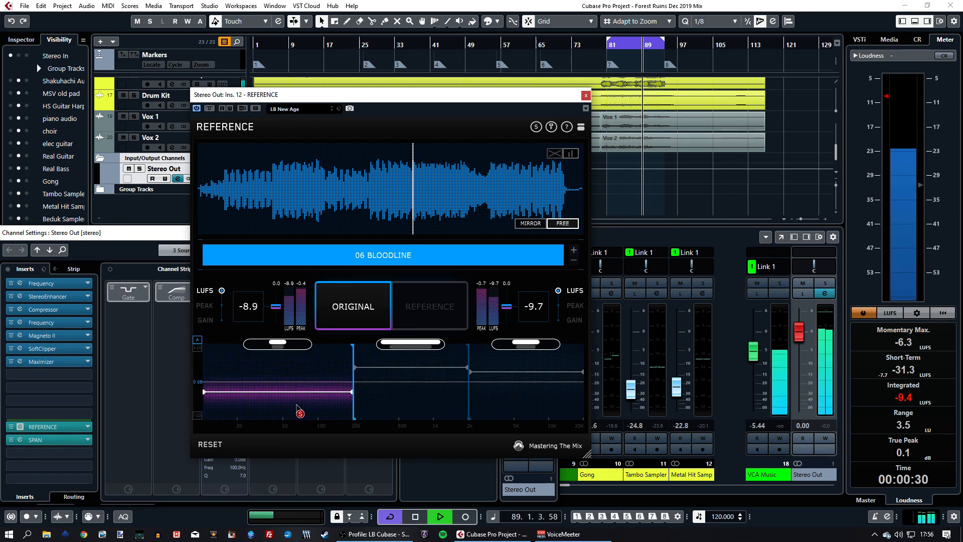
pyautogui.click(440, 308)
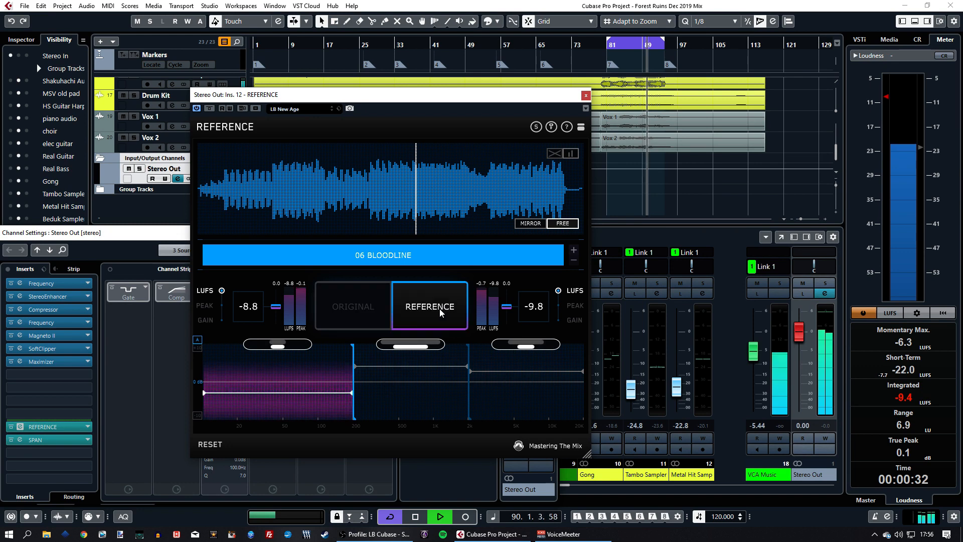
pyautogui.click(347, 307)
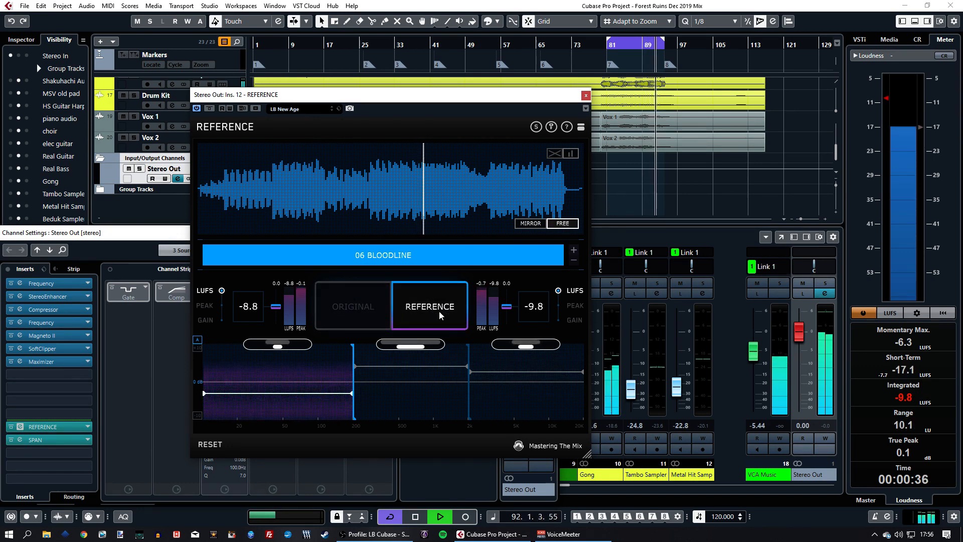
pyautogui.click(402, 308)
pyautogui.click(357, 312)
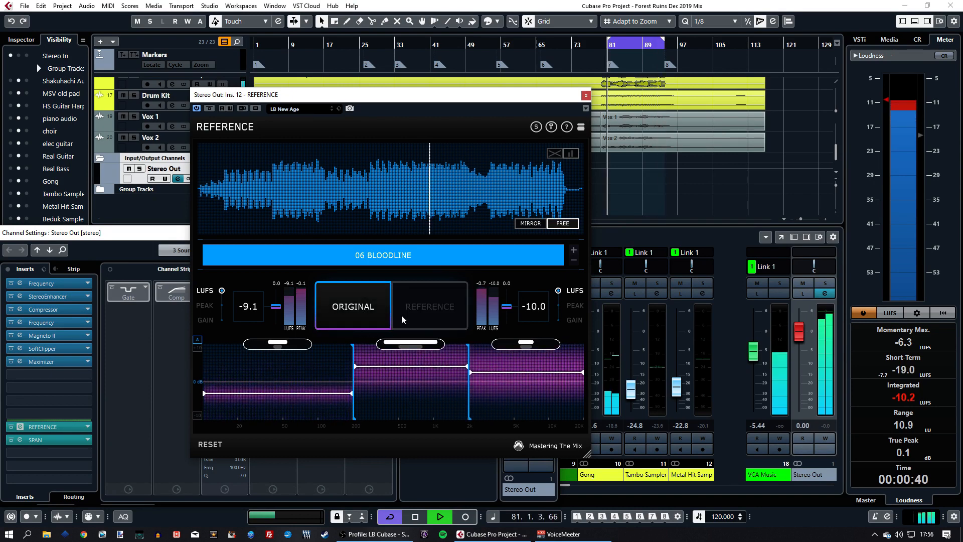
pyautogui.click(441, 311)
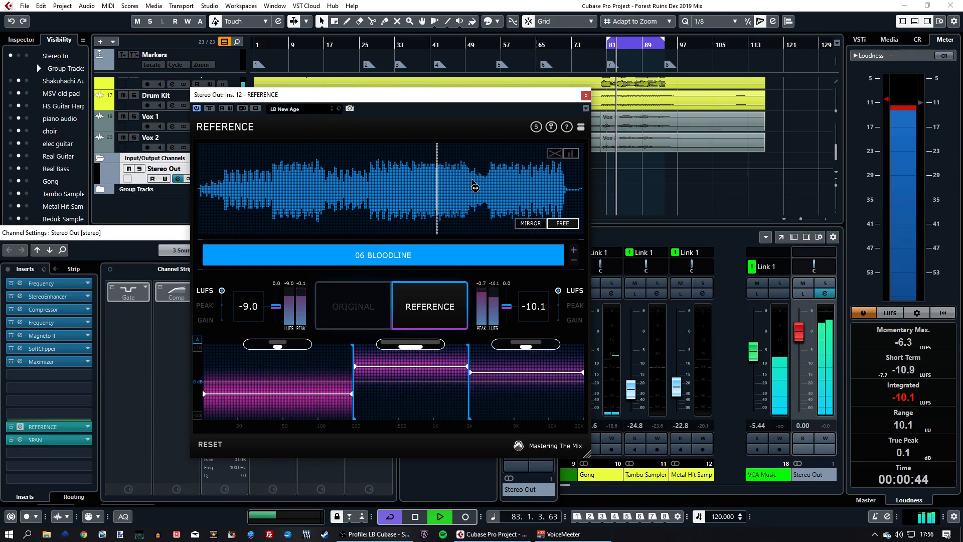
pyautogui.press('space')
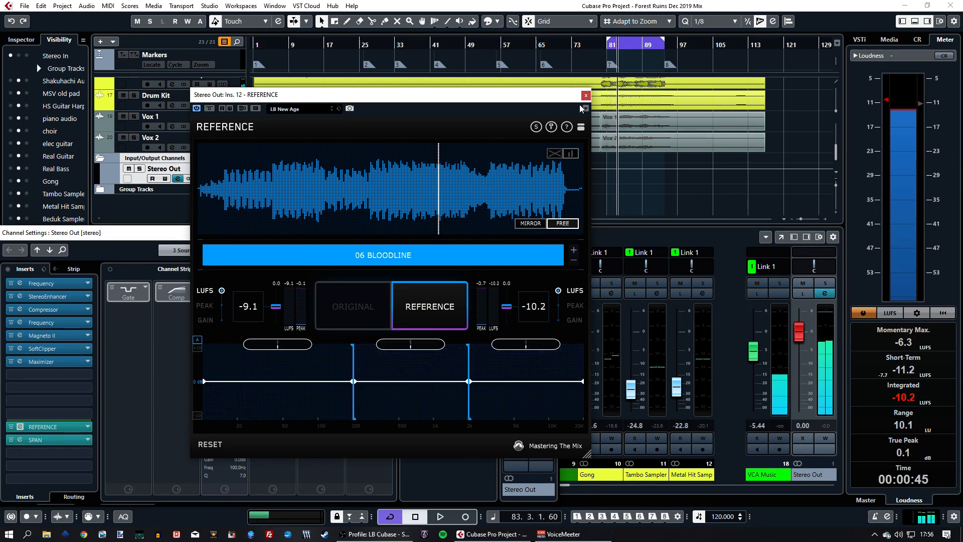
pyautogui.click(585, 95)
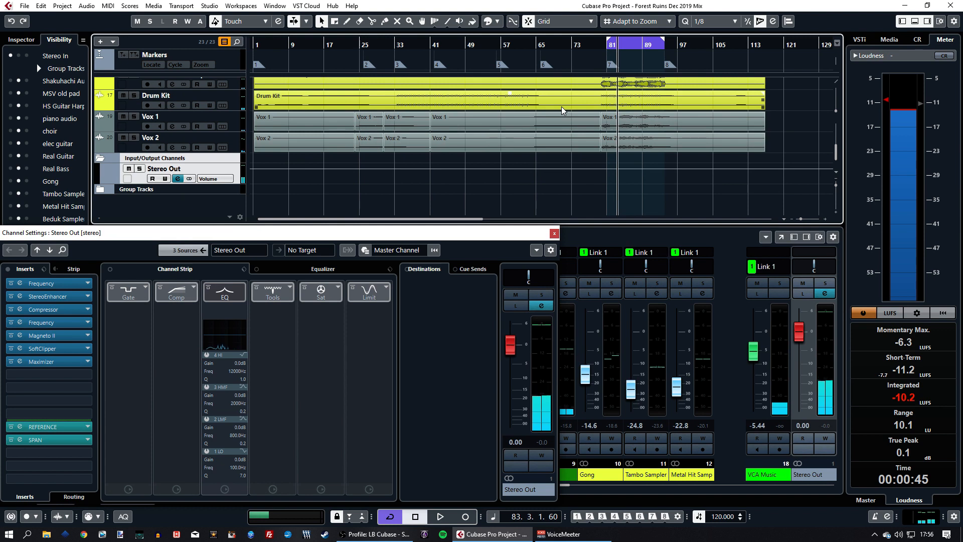